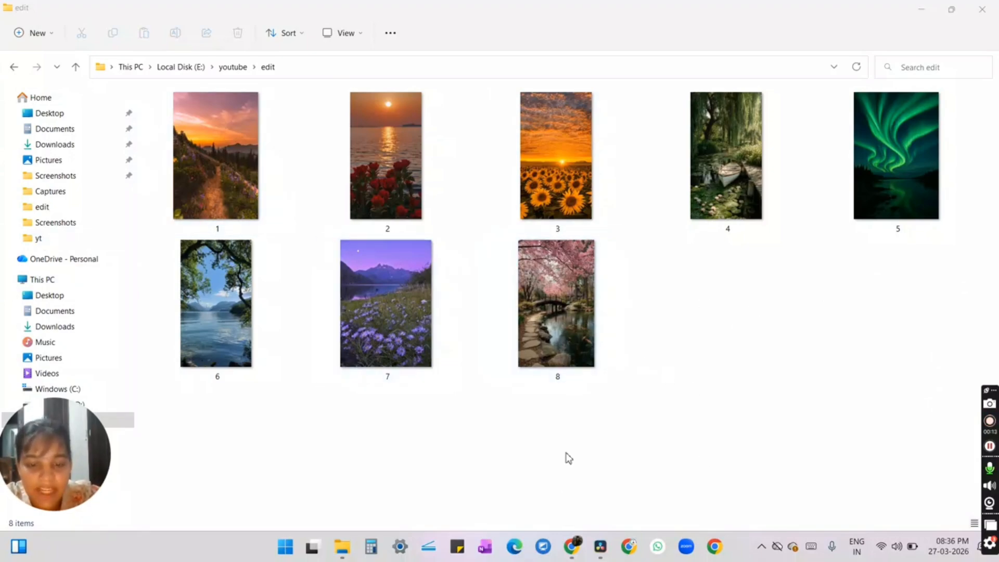
Step: Switch to DaVinci Resolve, create a new project named cw, and go to its Edit page
click(574, 557)
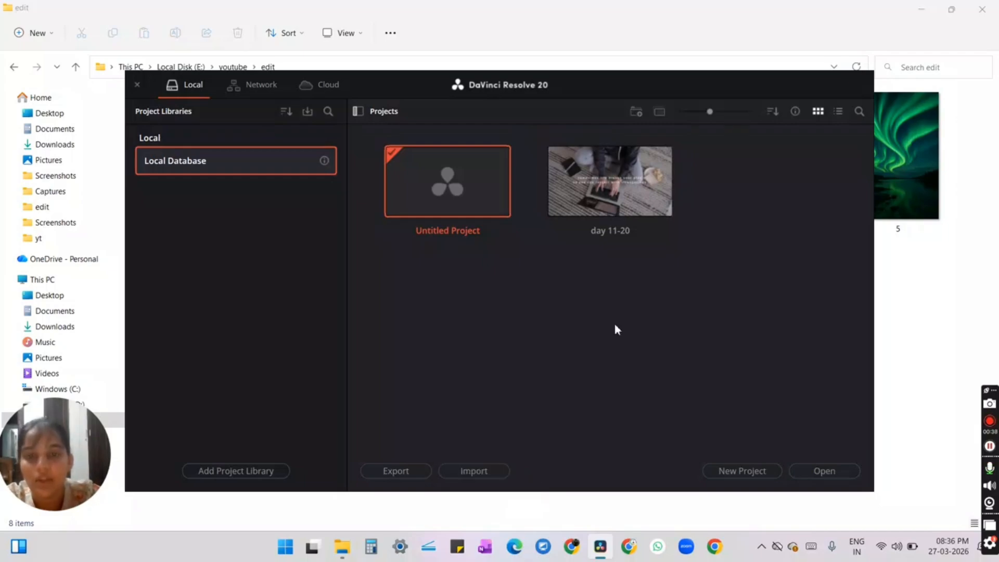
double_click(489, 191)
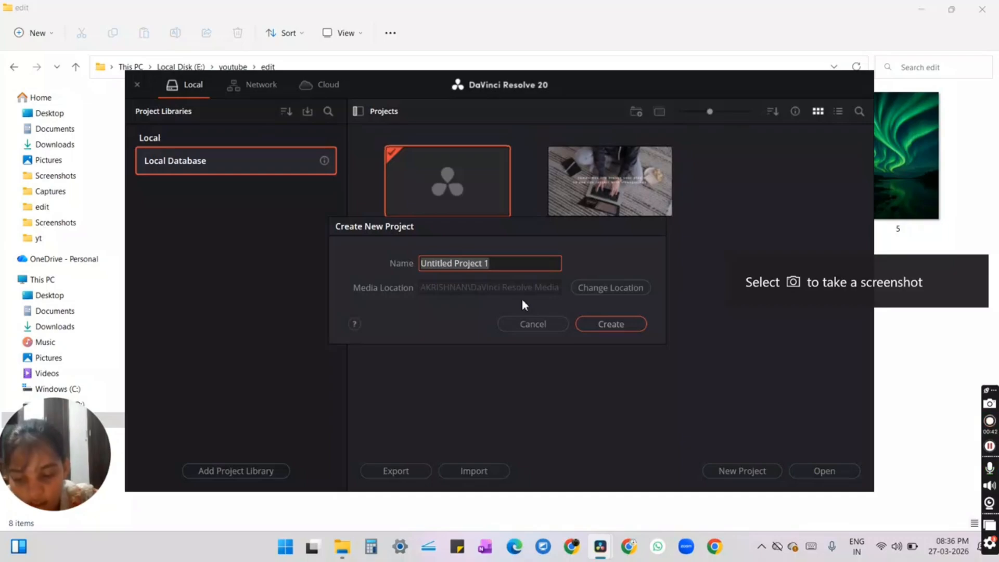
text(cw)
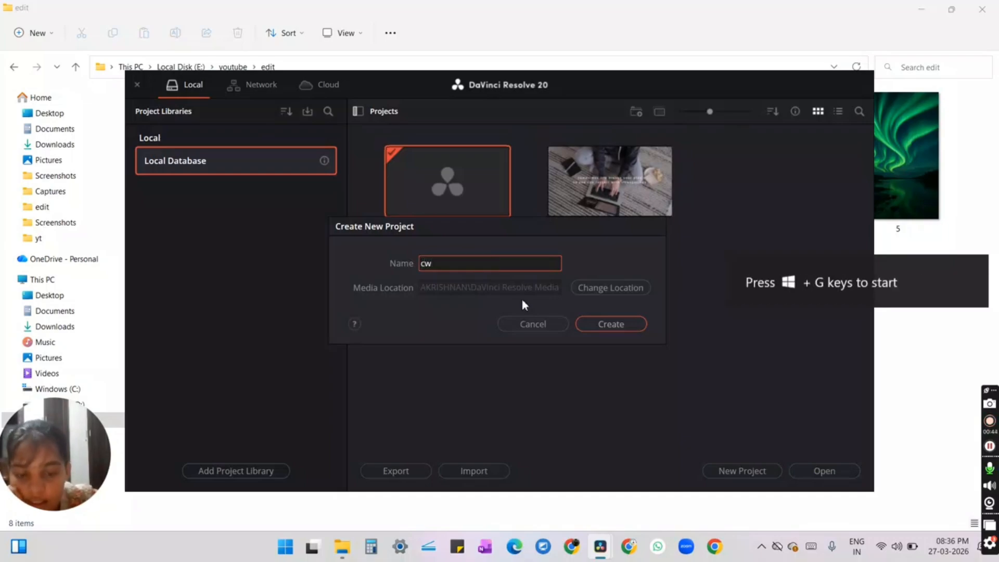
key(Return)
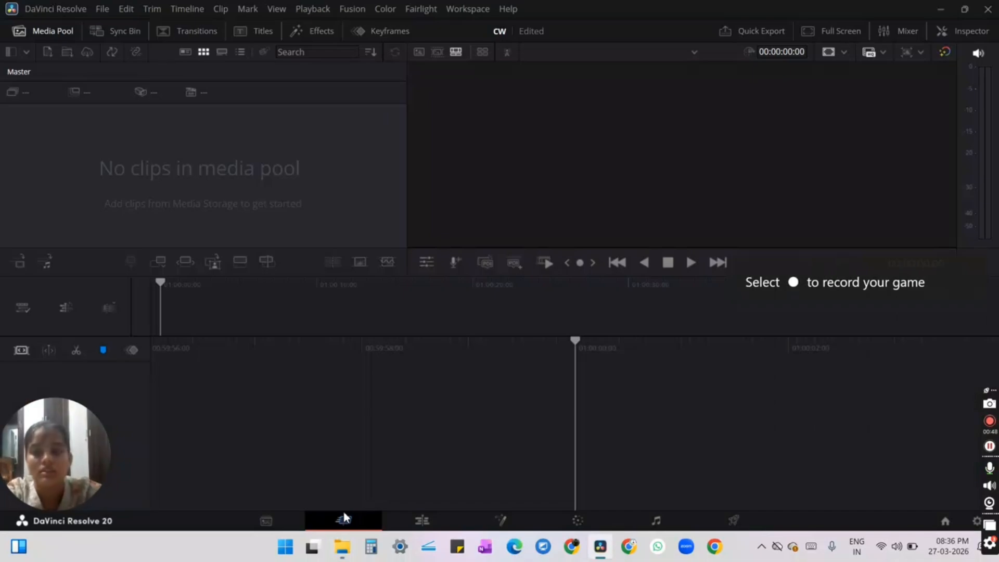
click(426, 520)
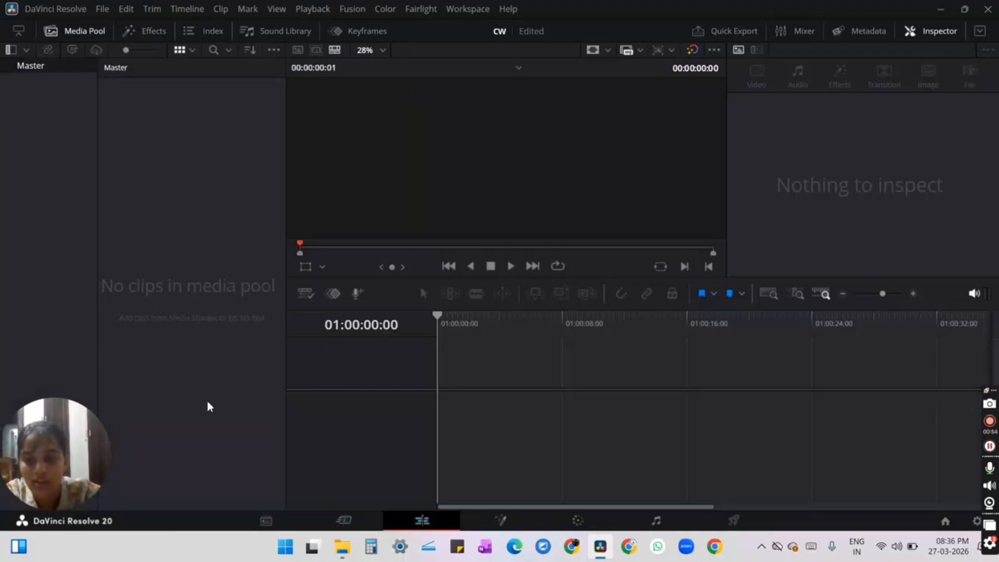
Step: Import the edit image folder from the youtube folder on Local Disk (E:) into the media pool as a bin
click(342, 546)
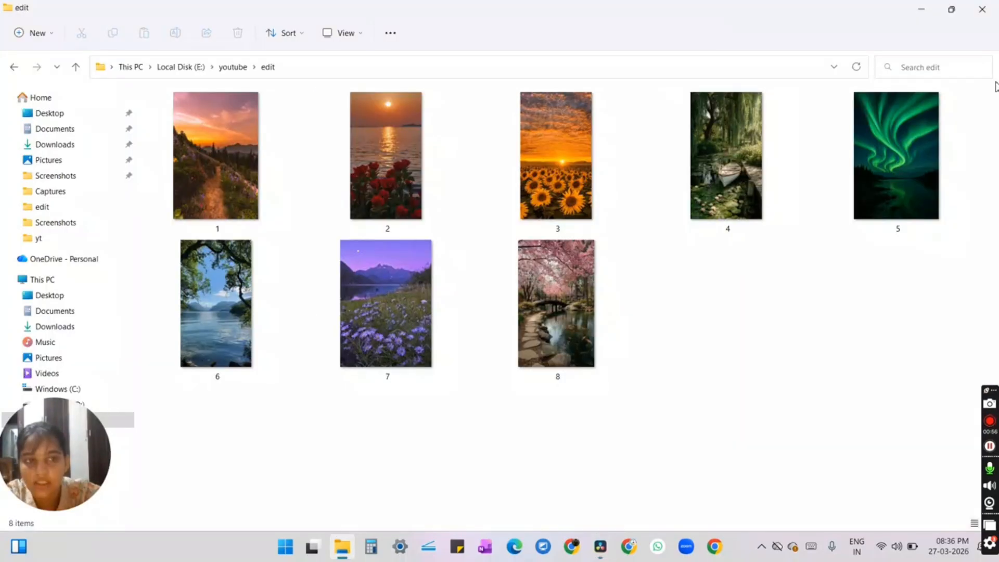
click(227, 68)
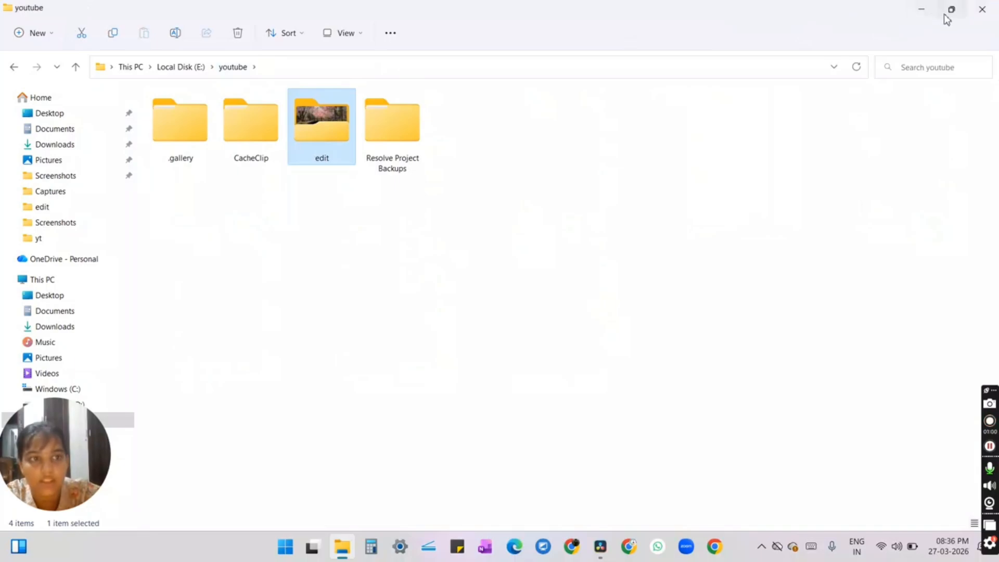
click(946, 14)
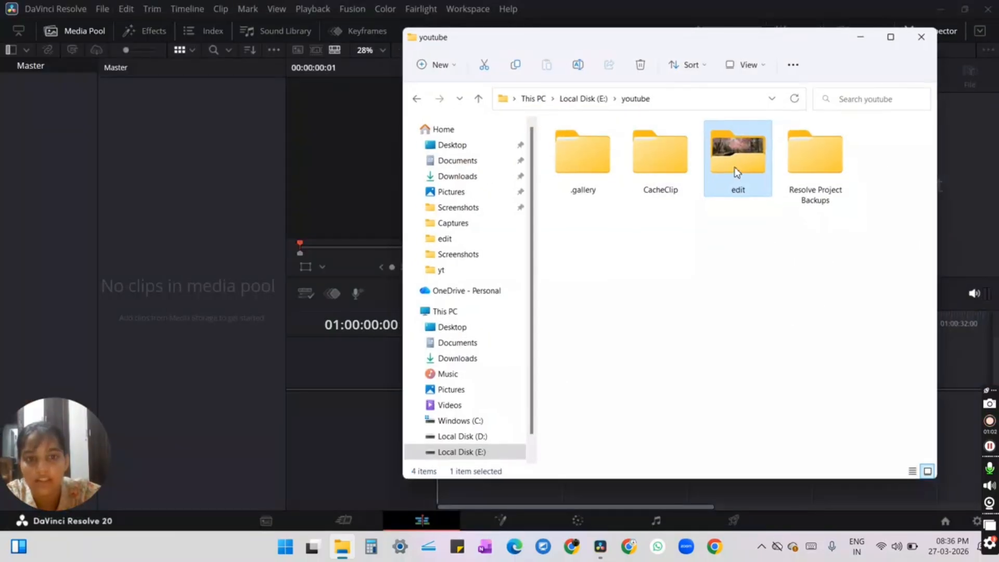
drag(738, 172, 68, 120)
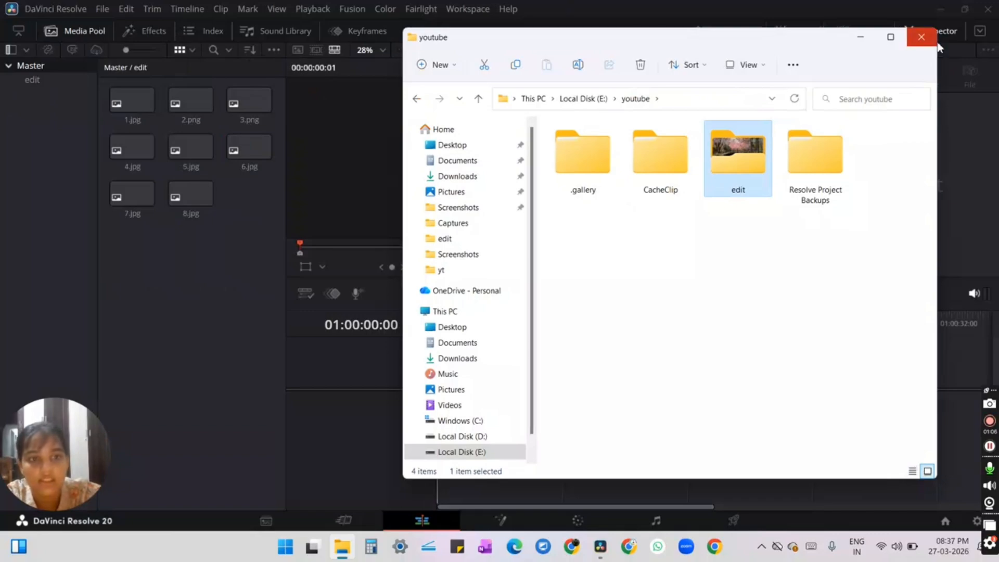
click(921, 36)
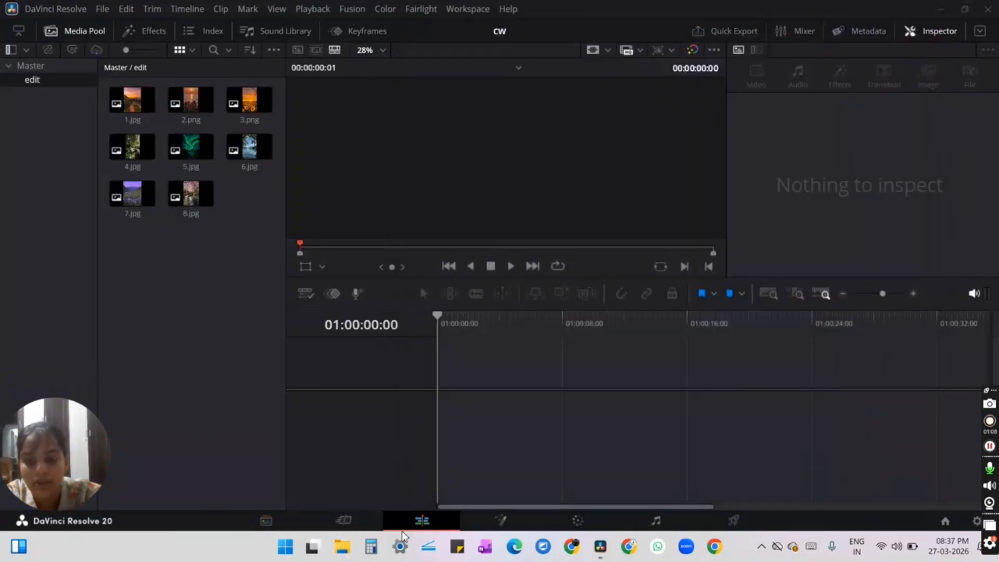
Step: Import the ReelAudio-53194 MP3 from the Downloads folder into the Master bin
click(341, 546)
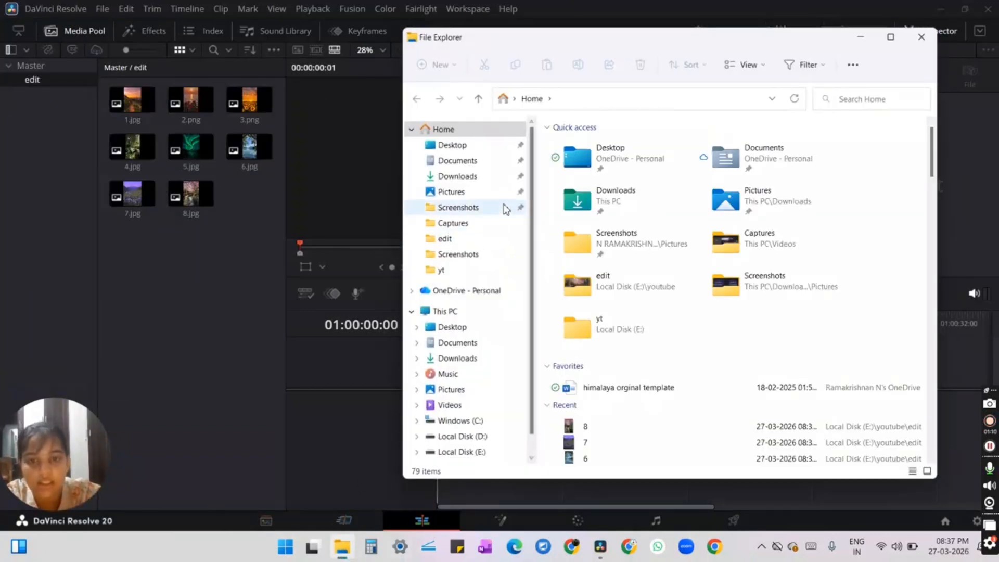
click(502, 179)
drag(593, 160, 30, 66)
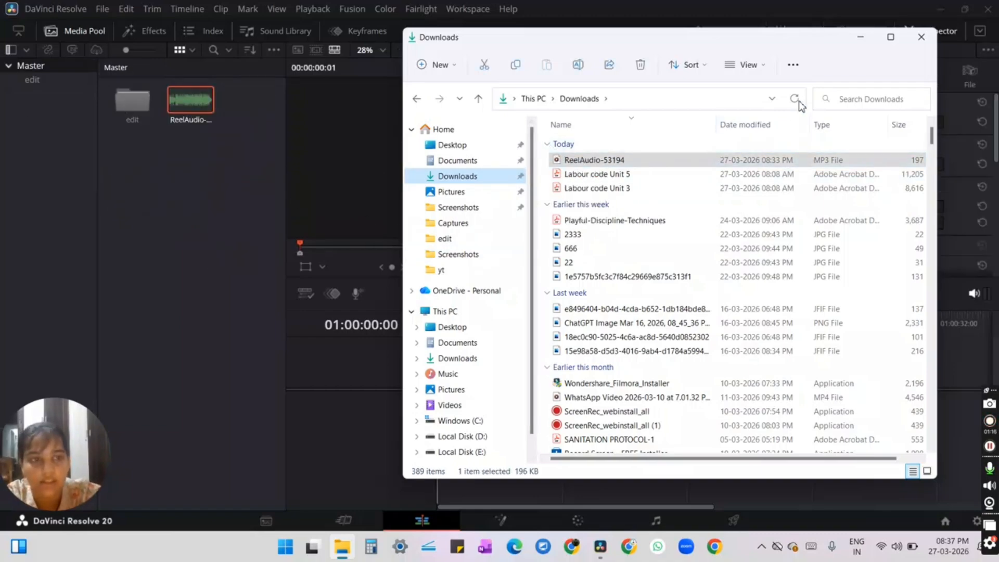
click(919, 44)
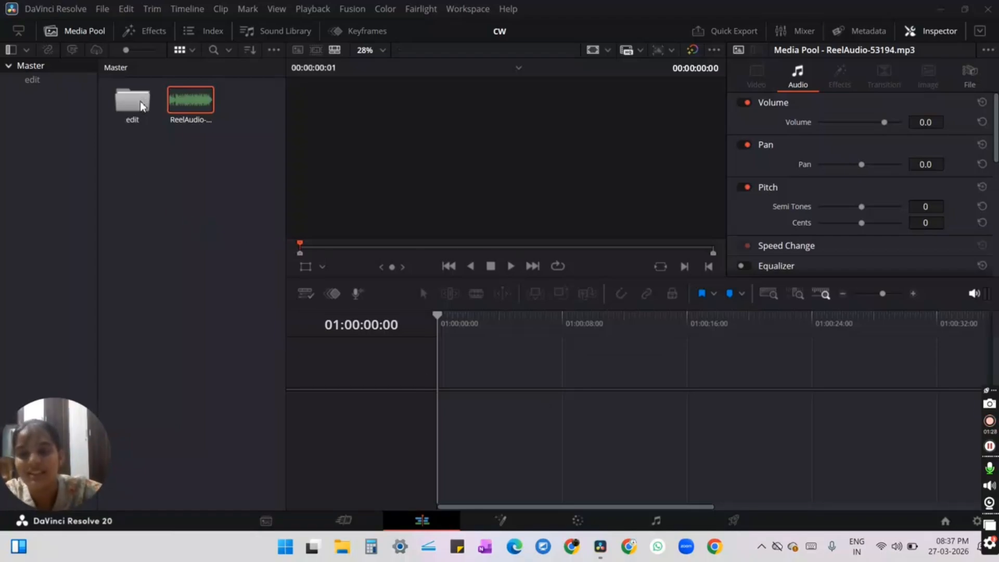
Step: Place the ReelAudio-53194.mp3 clip at the start of the empty timeline on audio track A1
double_click(179, 108)
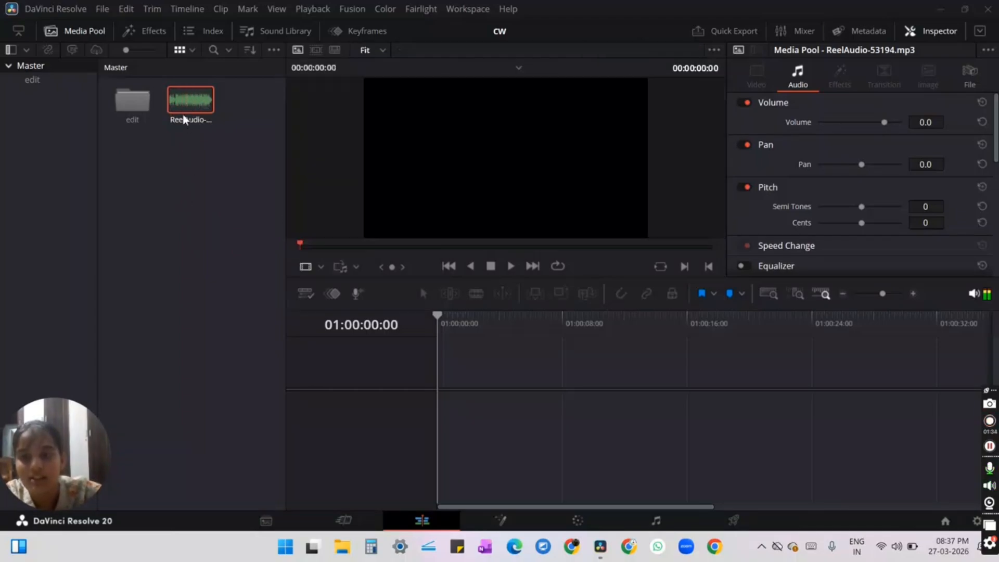
drag(192, 111, 442, 436)
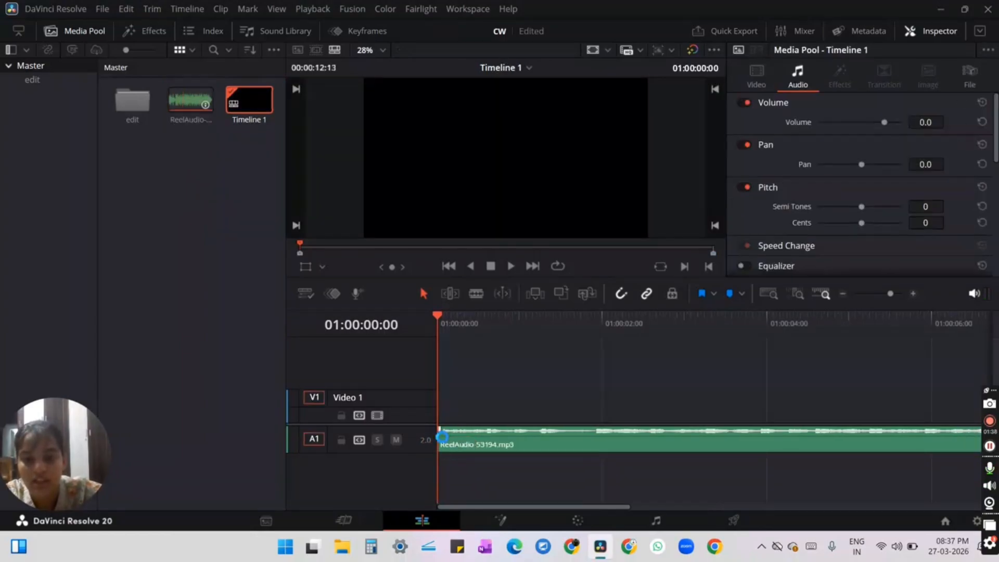
click(206, 149)
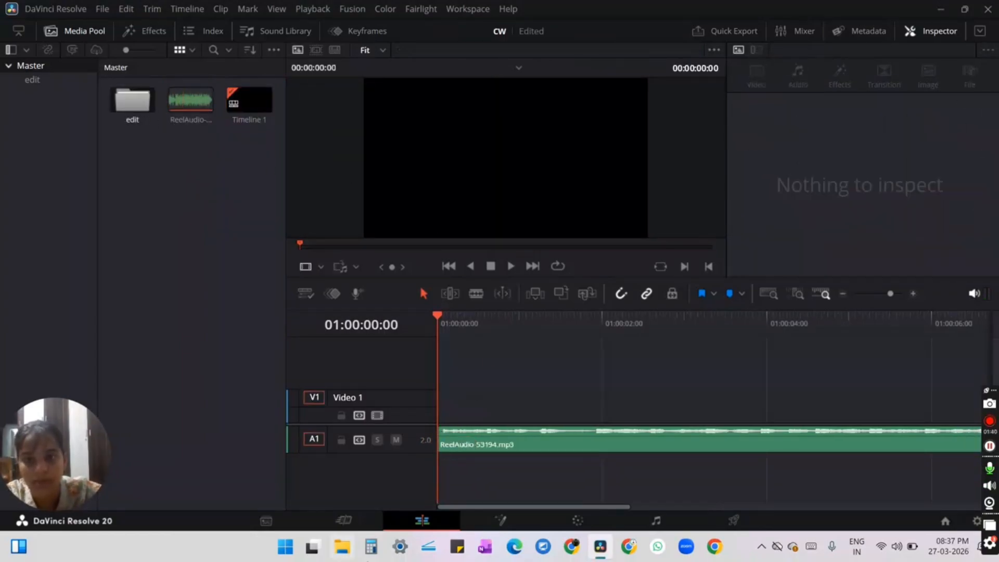
Step: Place 1.jpg from the edit bin at the start of the Video 1 track, above the audio
double_click(131, 108)
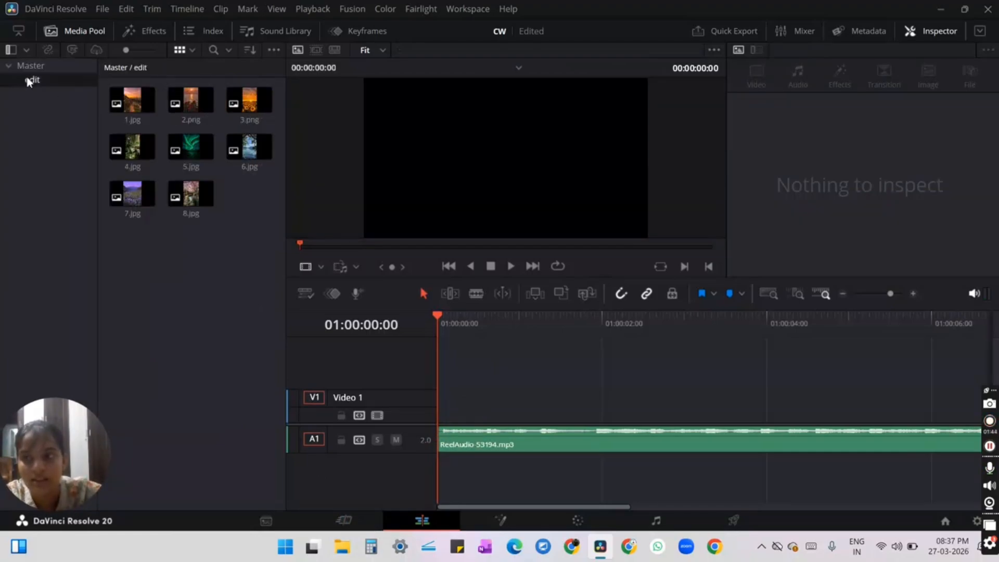
click(133, 113)
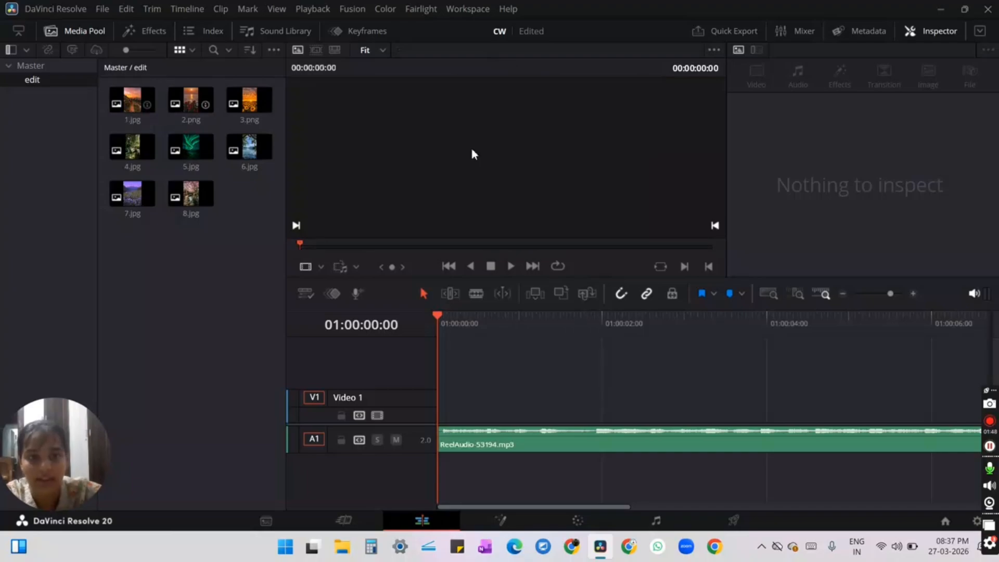
click(743, 52)
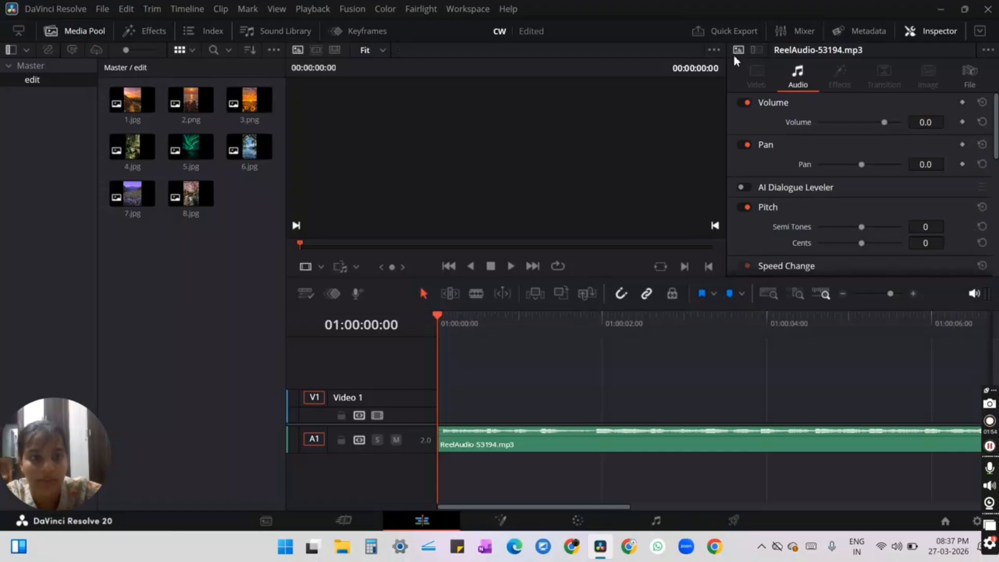
drag(133, 101, 432, 403)
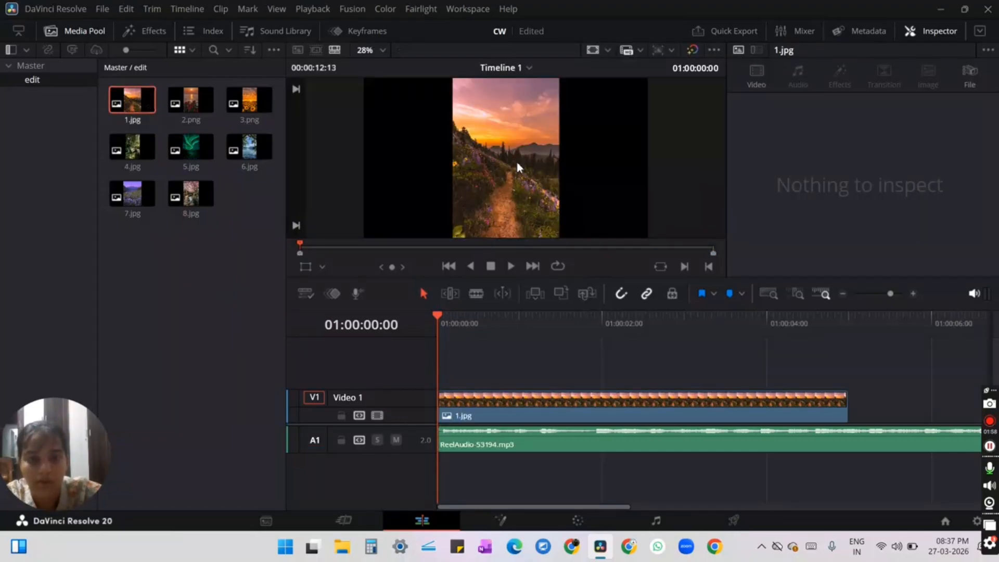
Step: Overlay the 9:16 vertical social media frame guide on the timeline viewer
click(605, 48)
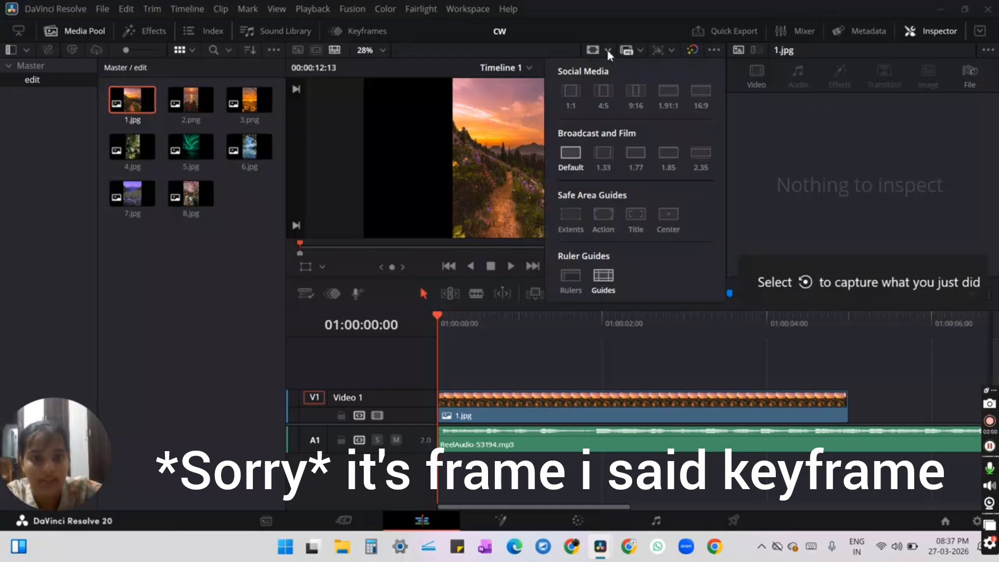
click(632, 96)
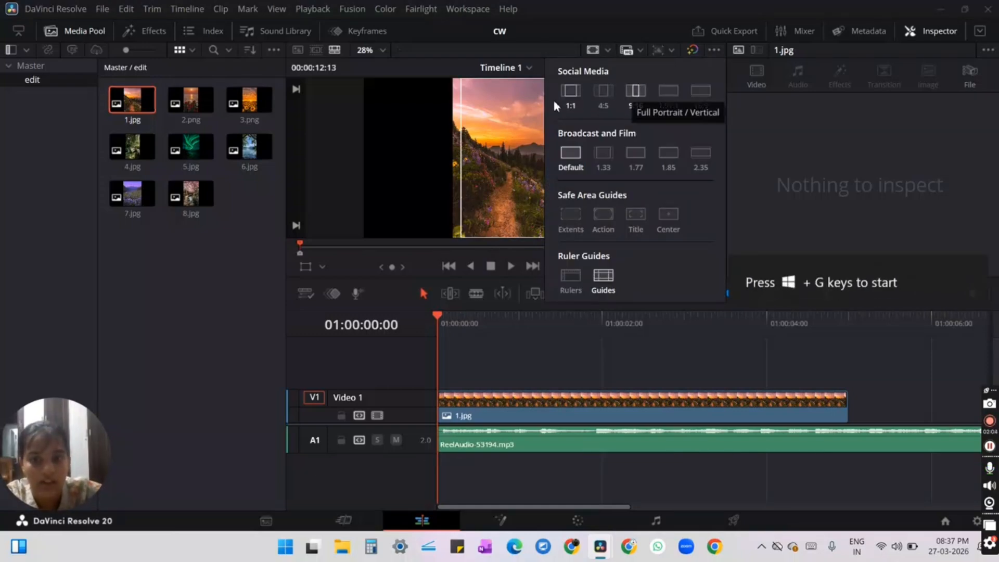
click(218, 328)
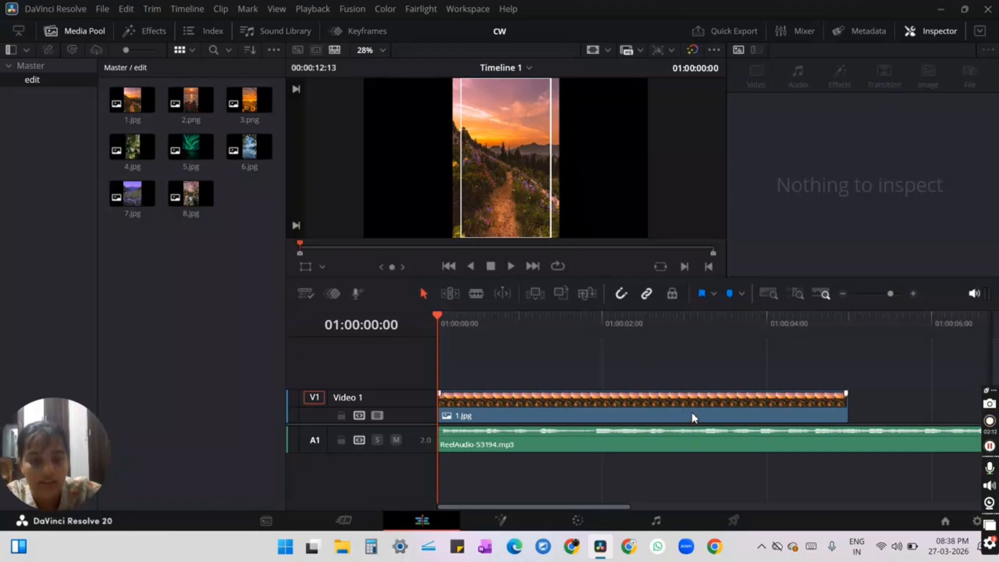
Step: Play the timeline to 01:00:02:07, split 1.jpg there, and delete the part after the cut
click(511, 267)
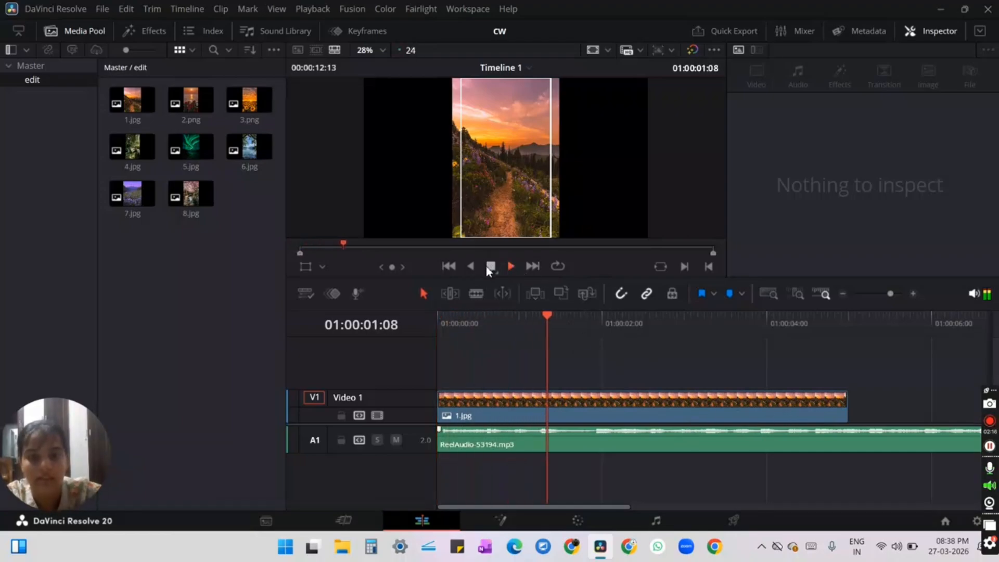
click(490, 267)
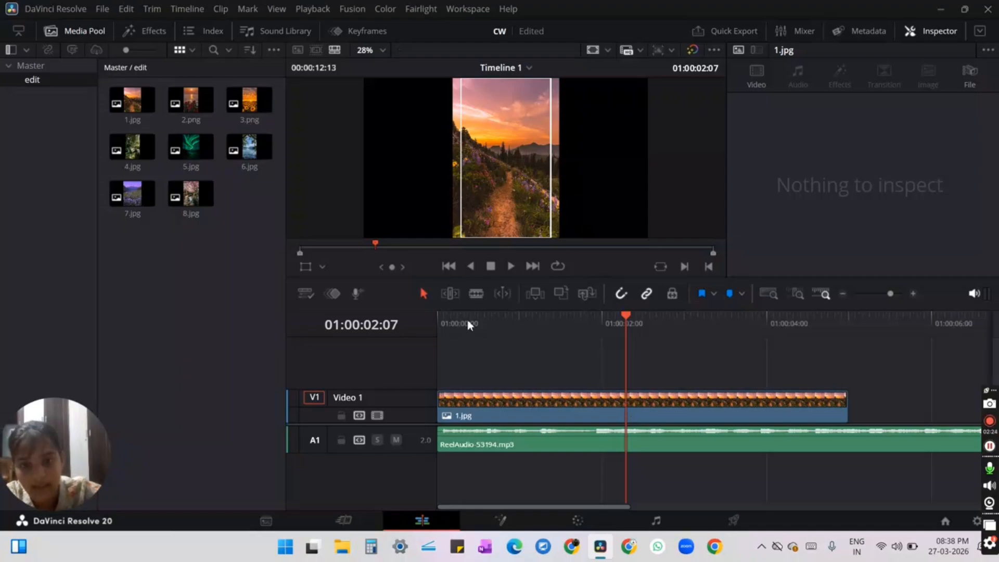
click(476, 293)
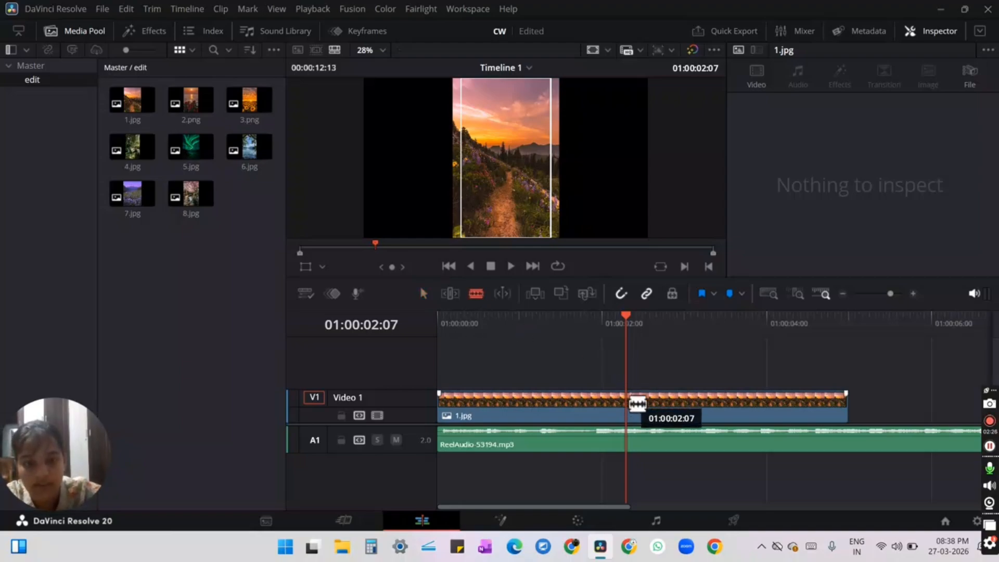
click(635, 407)
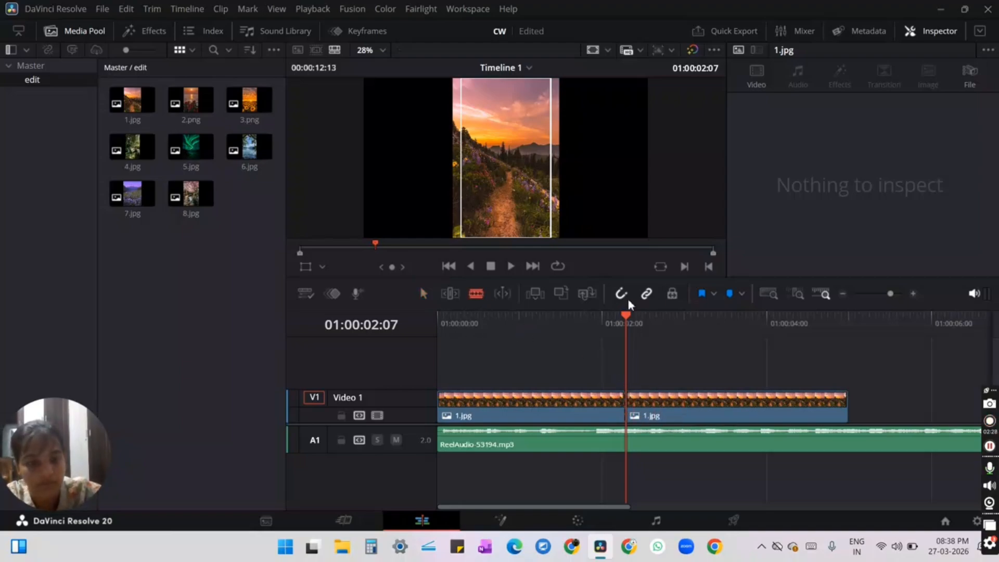
click(422, 295)
click(680, 417)
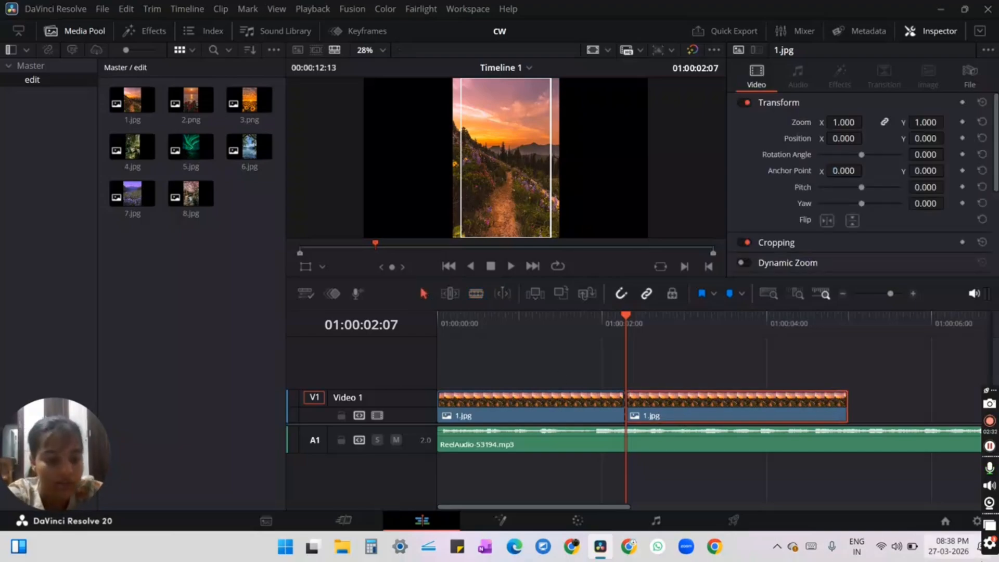
key(Delete)
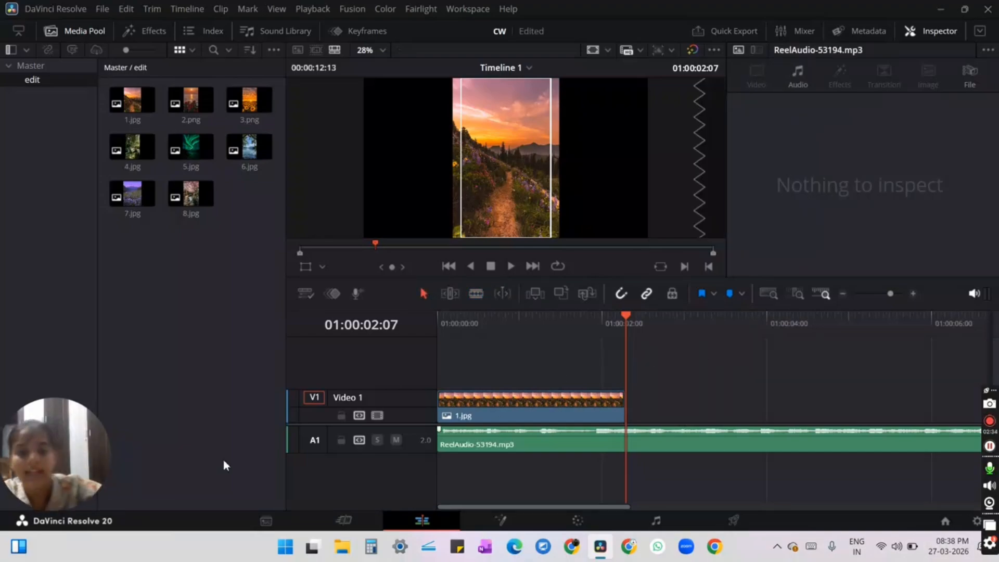
Step: Place 2.png from the edit bin on Video 1 directly after the trimmed 1.jpg clip
double_click(185, 111)
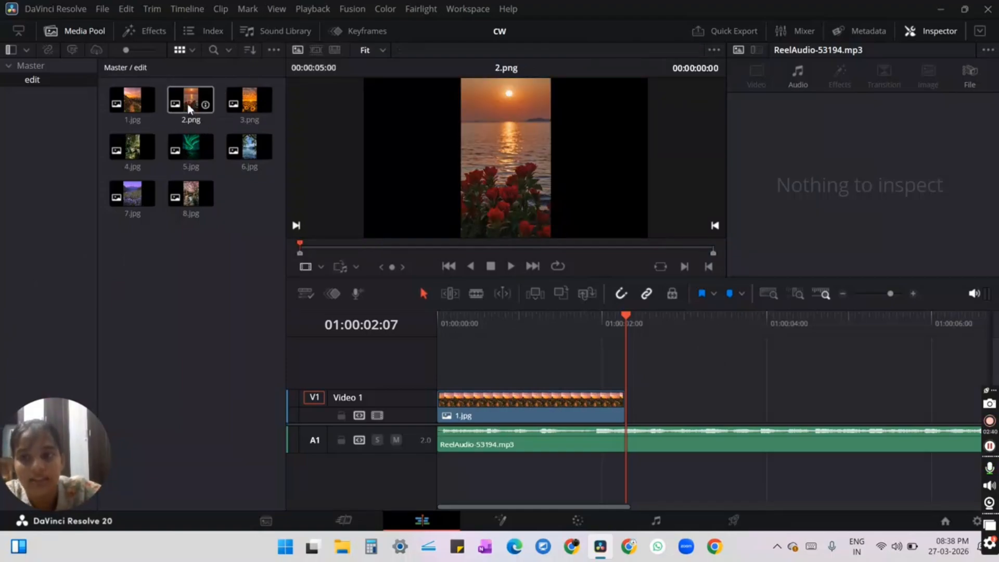
drag(189, 109, 631, 411)
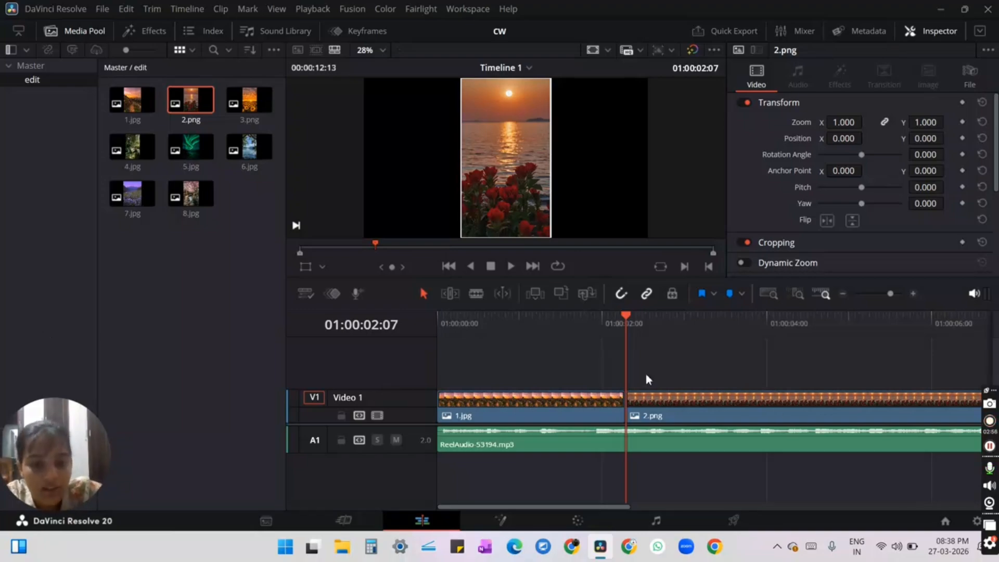
Step: Play the timeline past the first cut, split 2.png at 01:00:03:08, and delete the part after the split
click(509, 265)
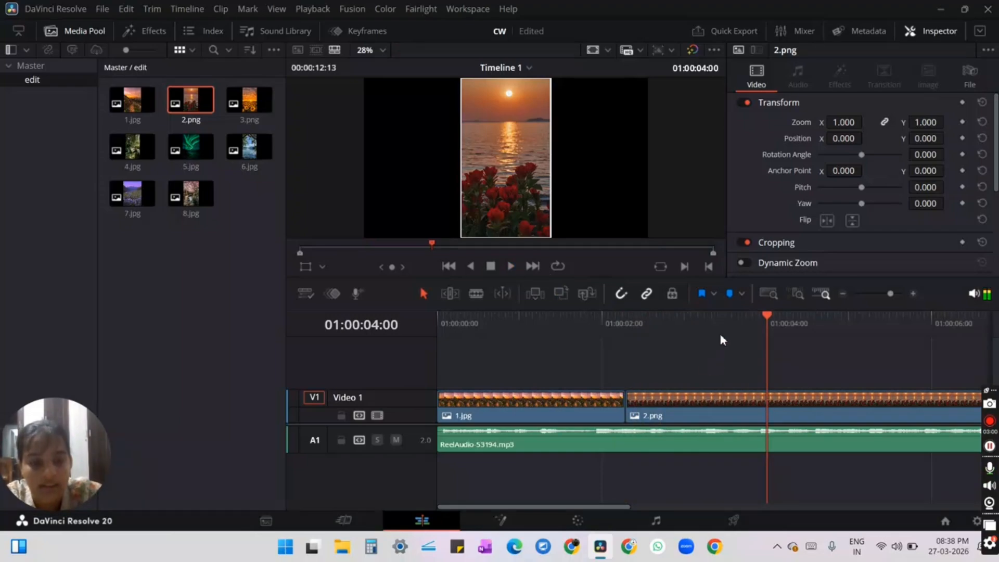
drag(765, 317, 712, 319)
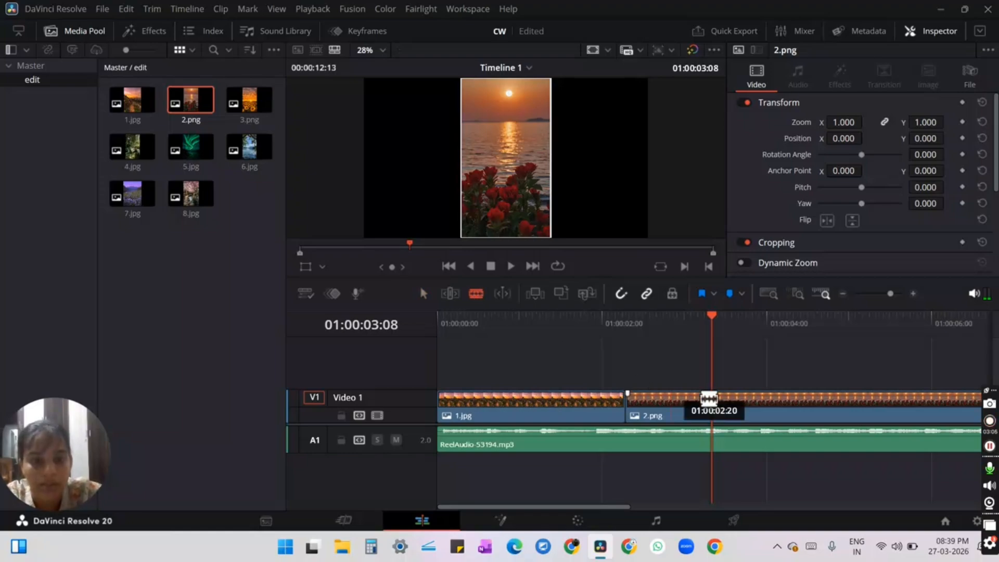
click(710, 400)
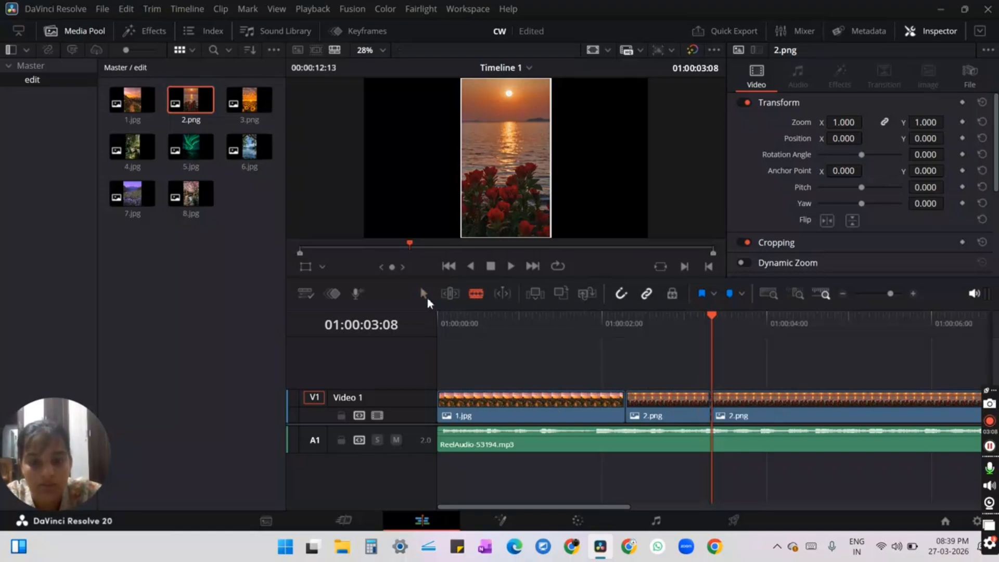
click(422, 294)
click(828, 406)
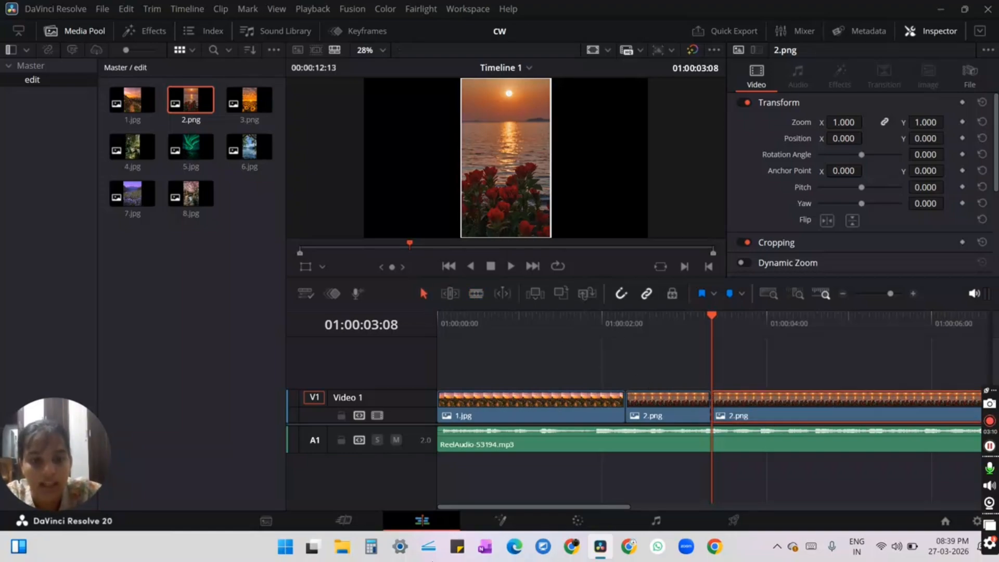
key(Delete)
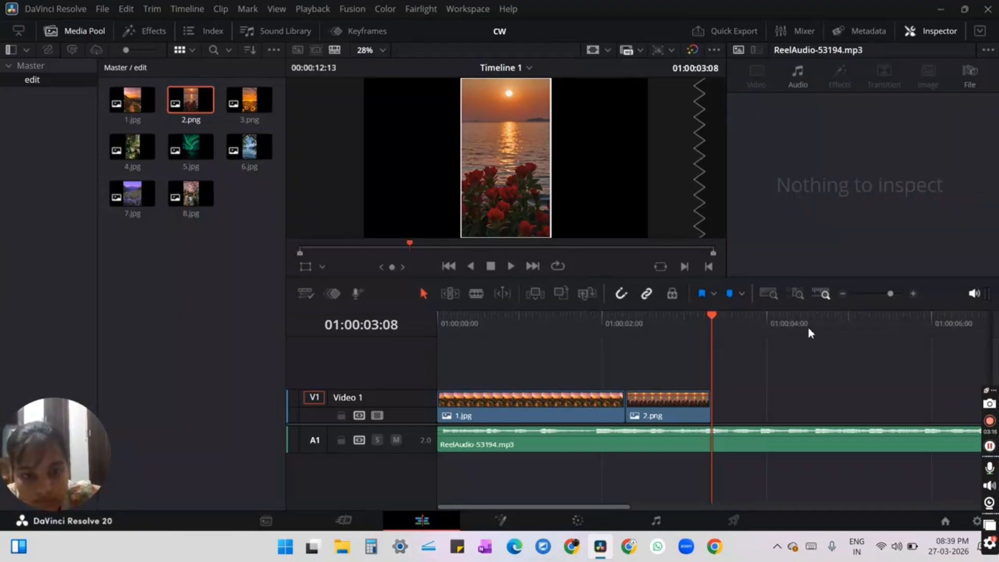
Step: Replay the timeline from the start of 2.png and place 3.png from the edit bin directly after that clip on Video 1
drag(712, 322, 626, 341)
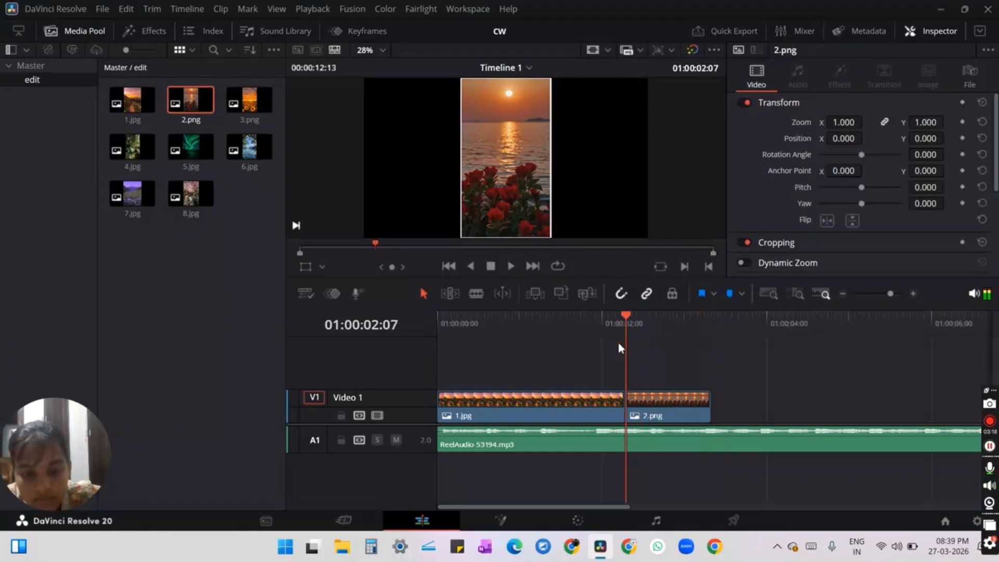
click(507, 266)
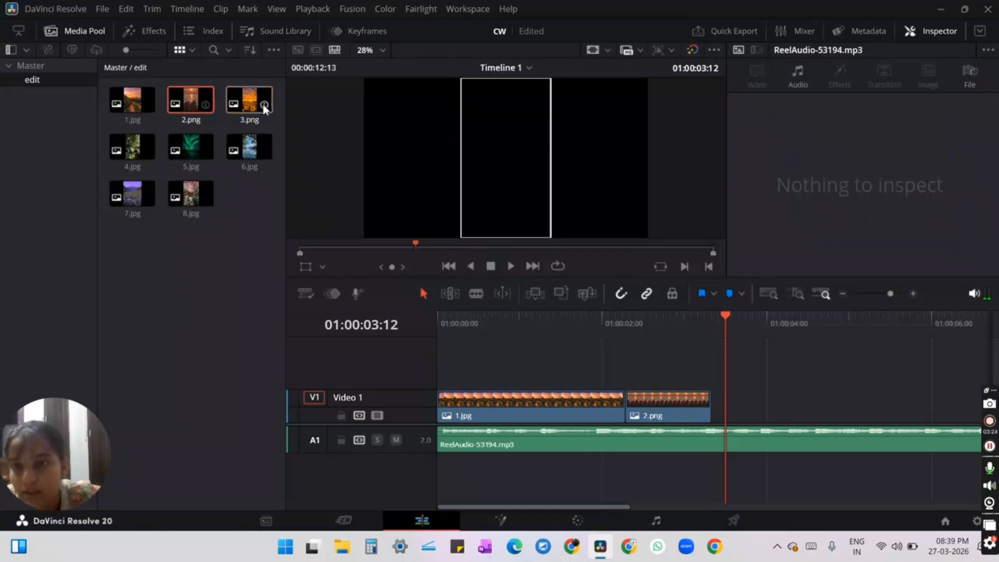
drag(257, 110, 708, 415)
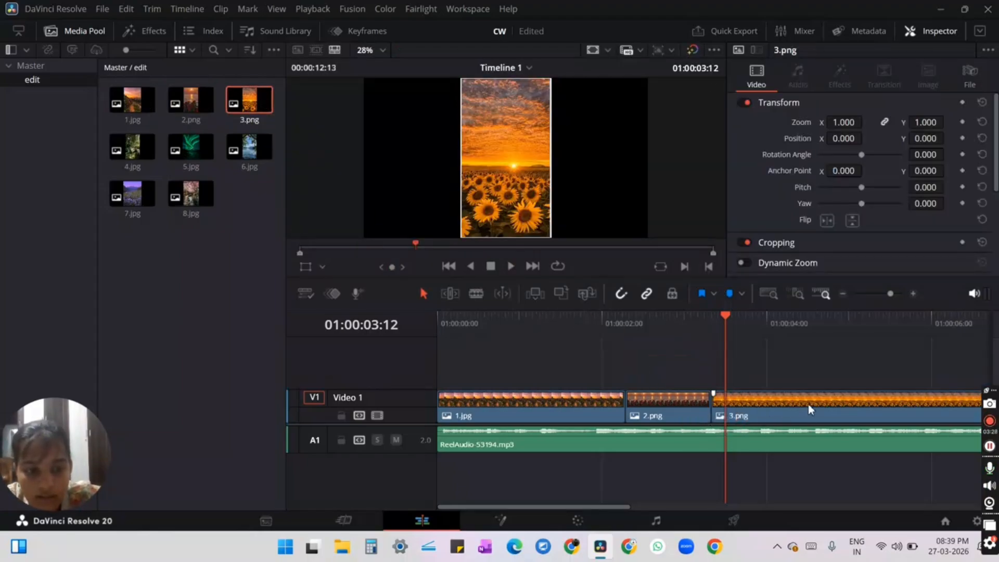
Step: Play the audio under 3.png, split the clip at 01:00:04:23, and delete the part after the split
mouse_move(778, 326)
mouse_down()
mouse_move(816, 325)
mouse_move(795, 323)
mouse_up()
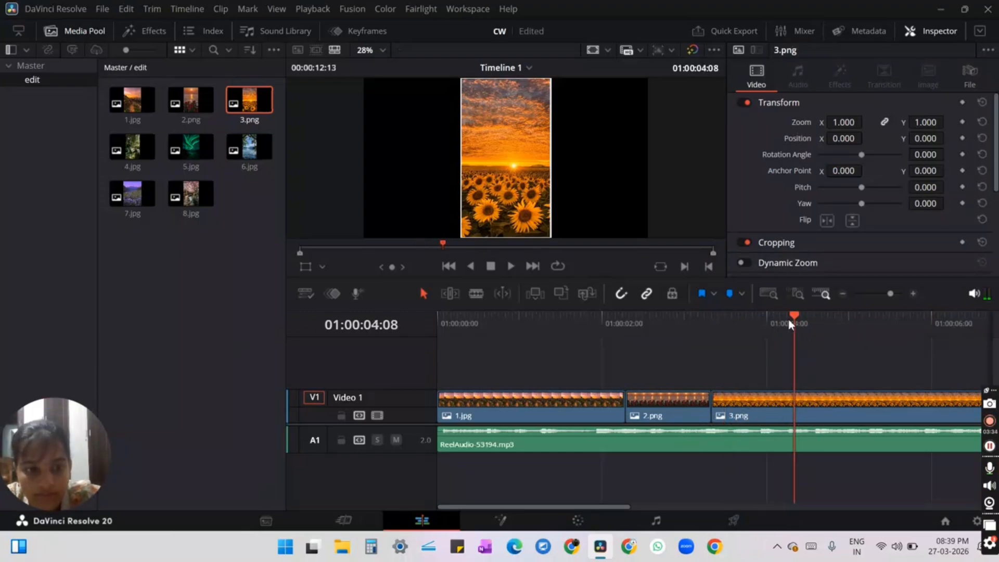
drag(790, 323, 763, 324)
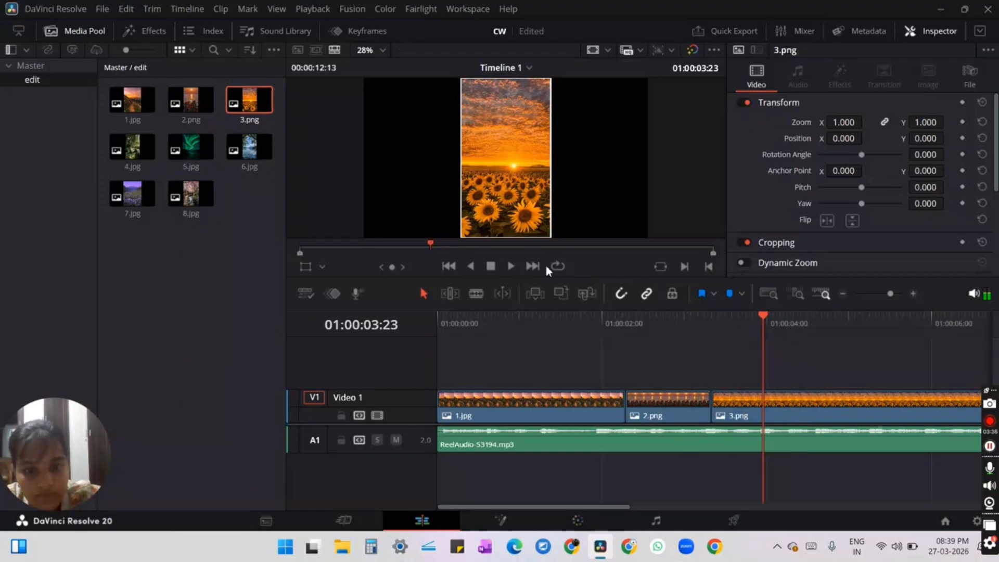
click(511, 266)
click(491, 267)
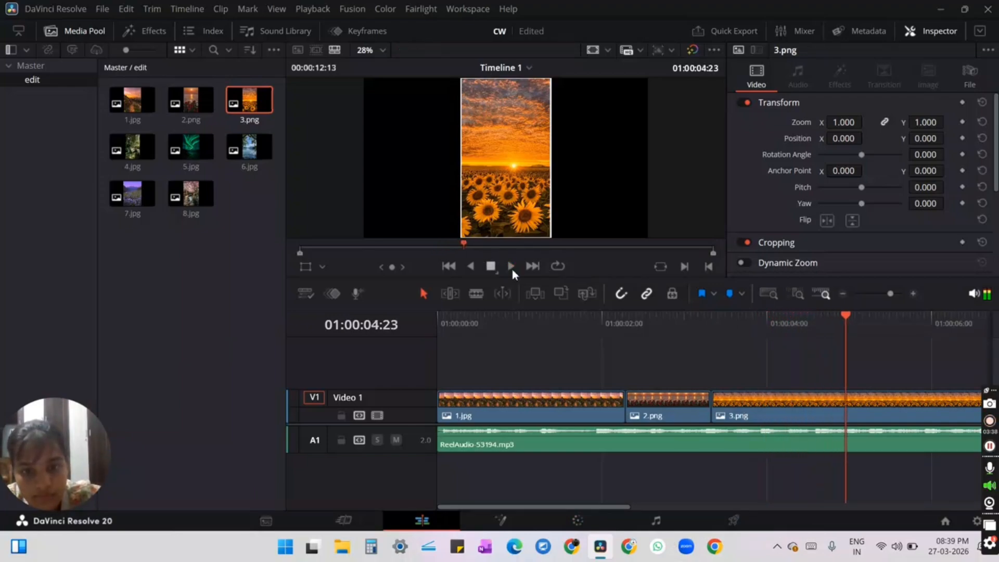
click(476, 294)
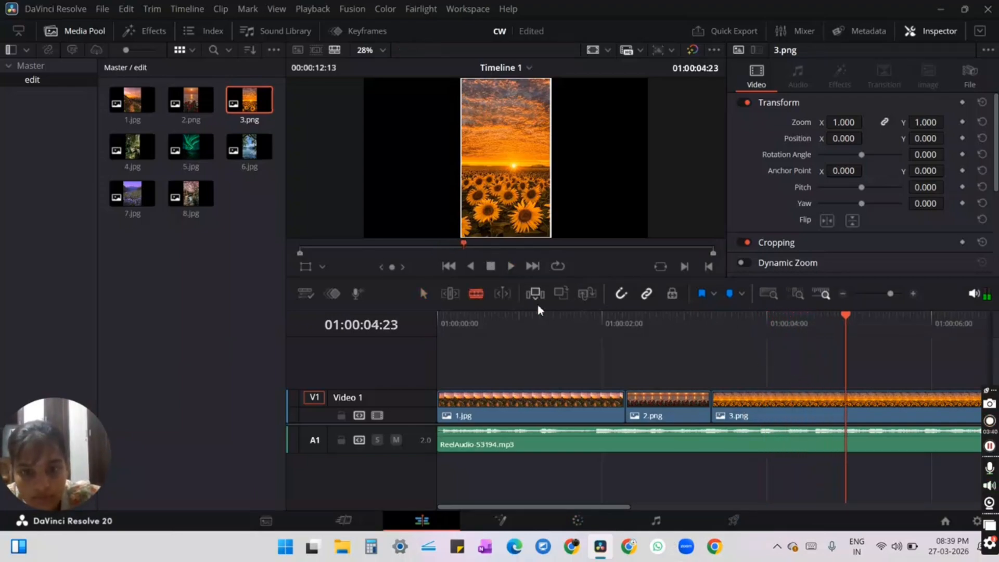
click(844, 411)
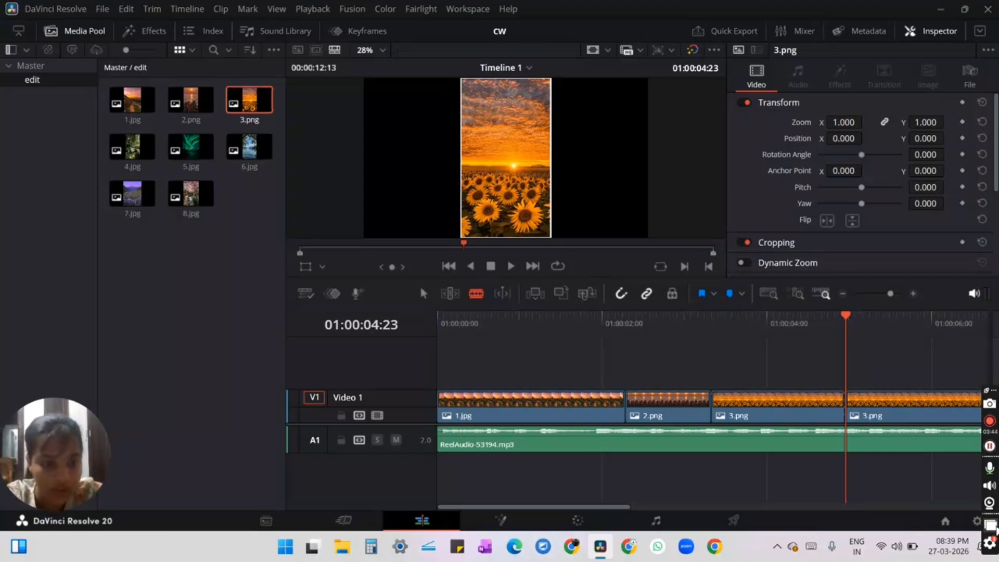
click(423, 293)
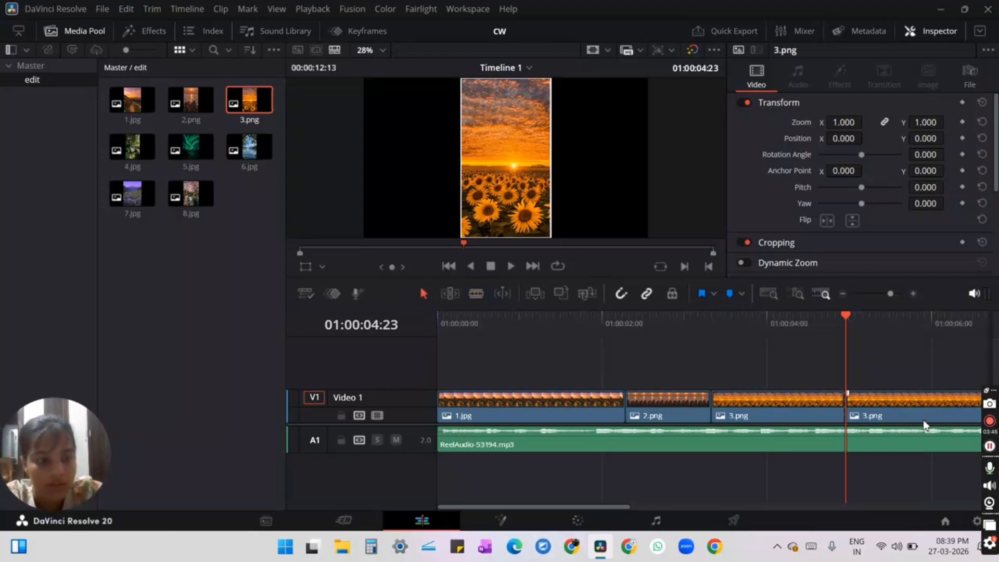
click(916, 414)
key(Delete)
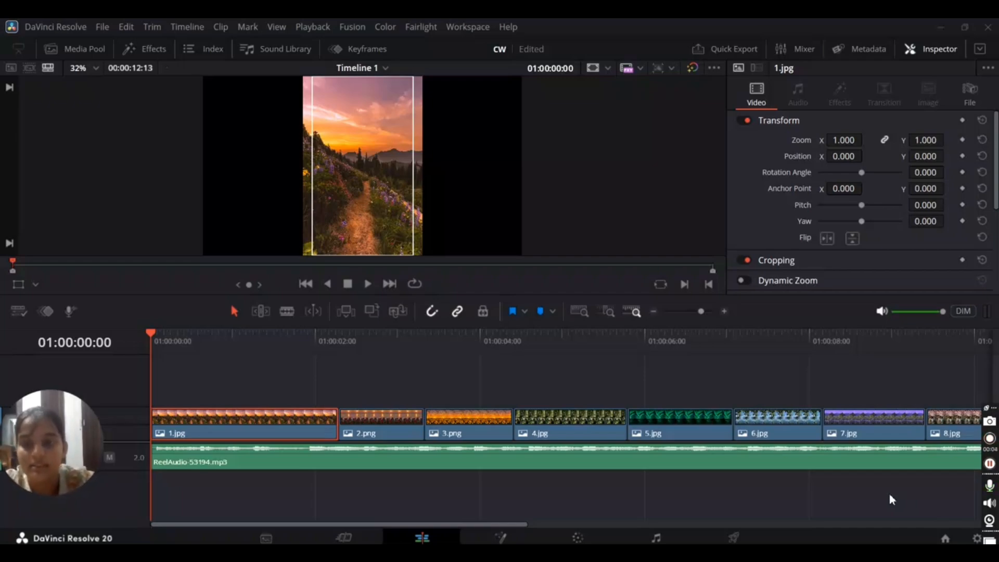
Step: Play the assembled image sequence through to its end and return the playhead to 01:00:00:00
click(366, 284)
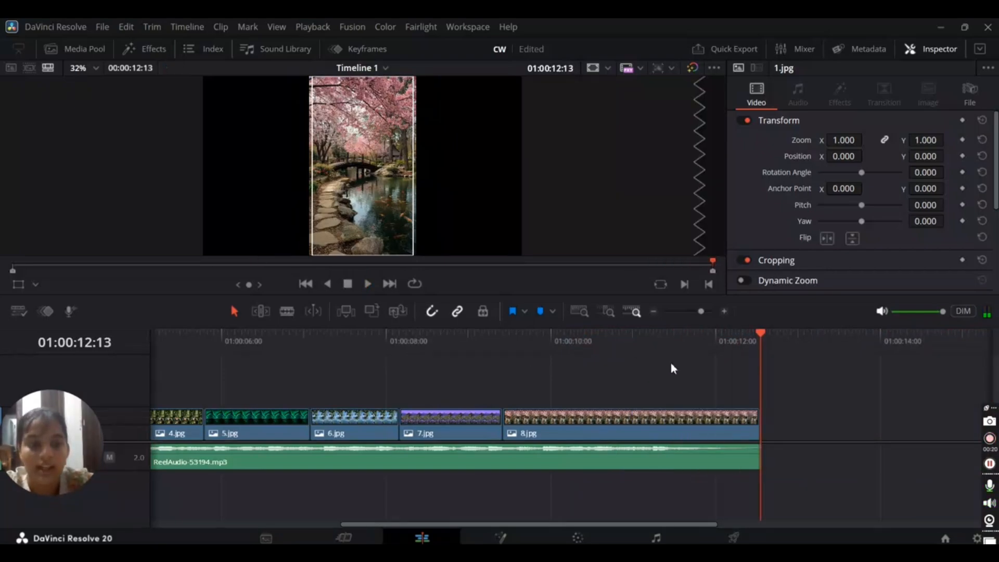
drag(760, 333, 2, 331)
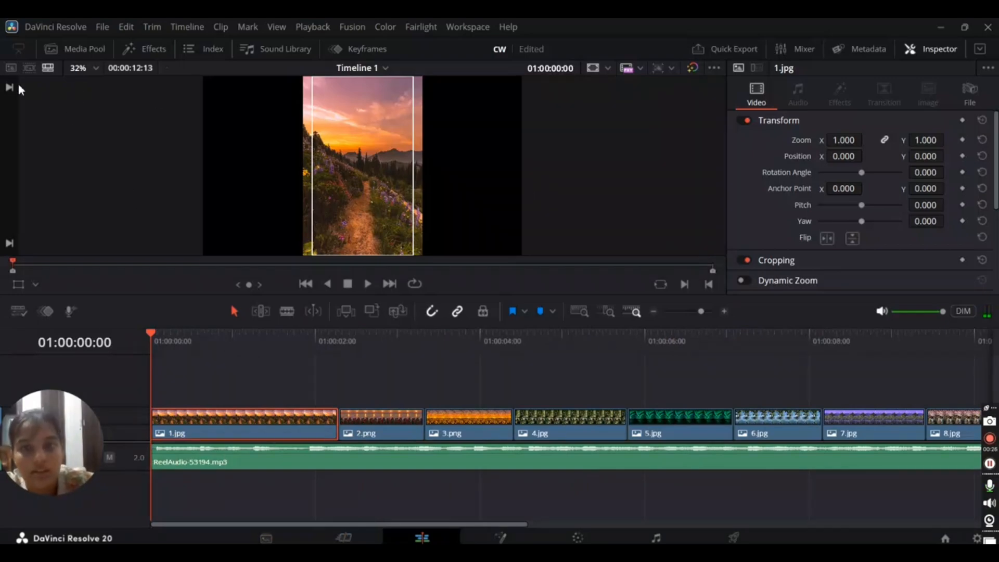
Step: Add a Detail Dissolve video transition from the Fusion Transitions at the cut between 1.jpg and 2.png
click(121, 51)
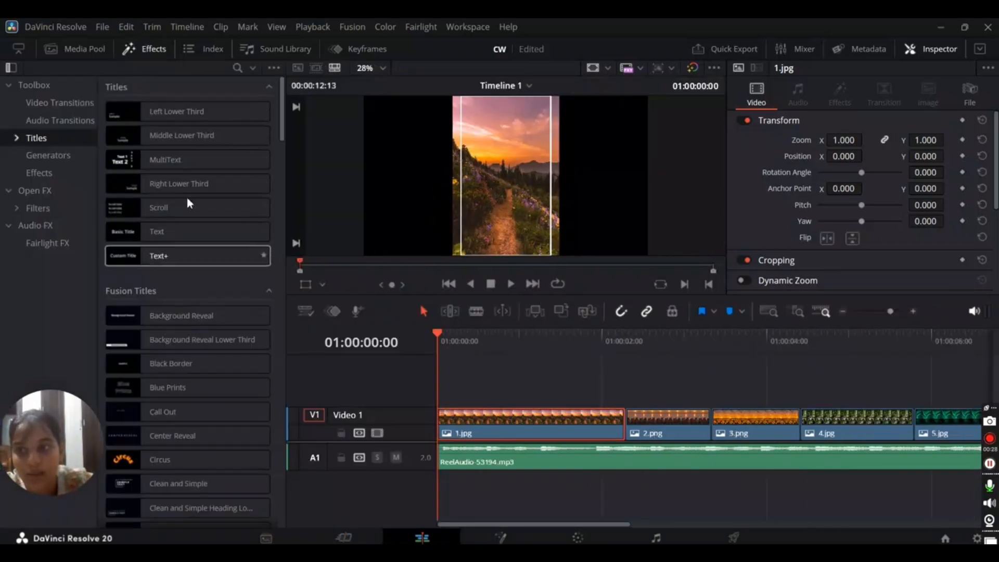
click(40, 105)
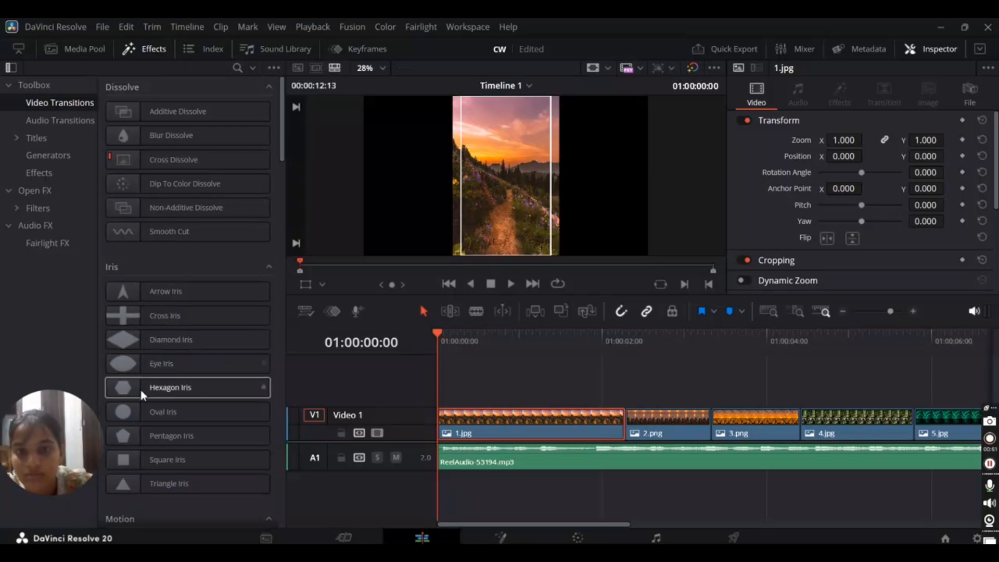
scroll(142, 395, down, 15)
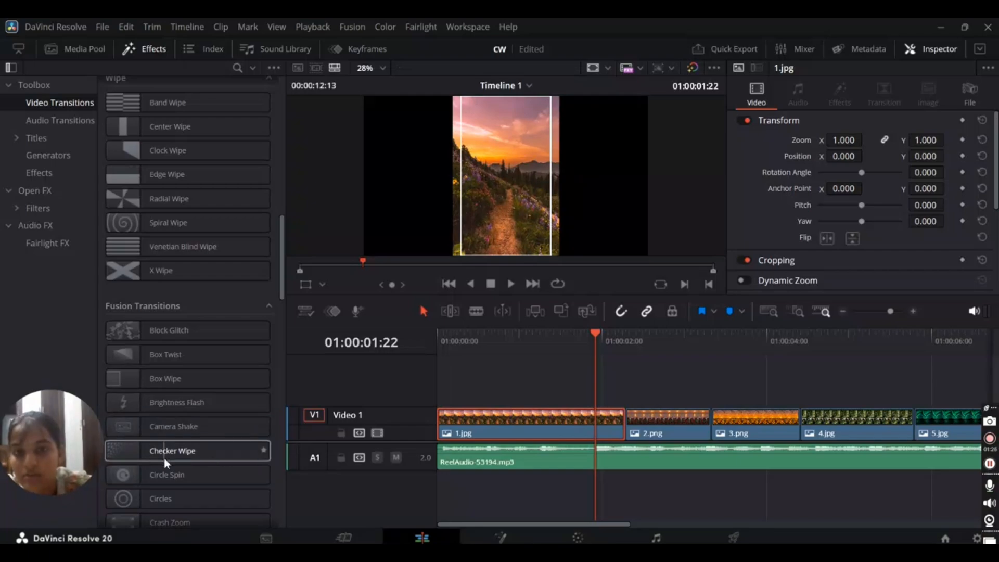
scroll(177, 458, down, 3)
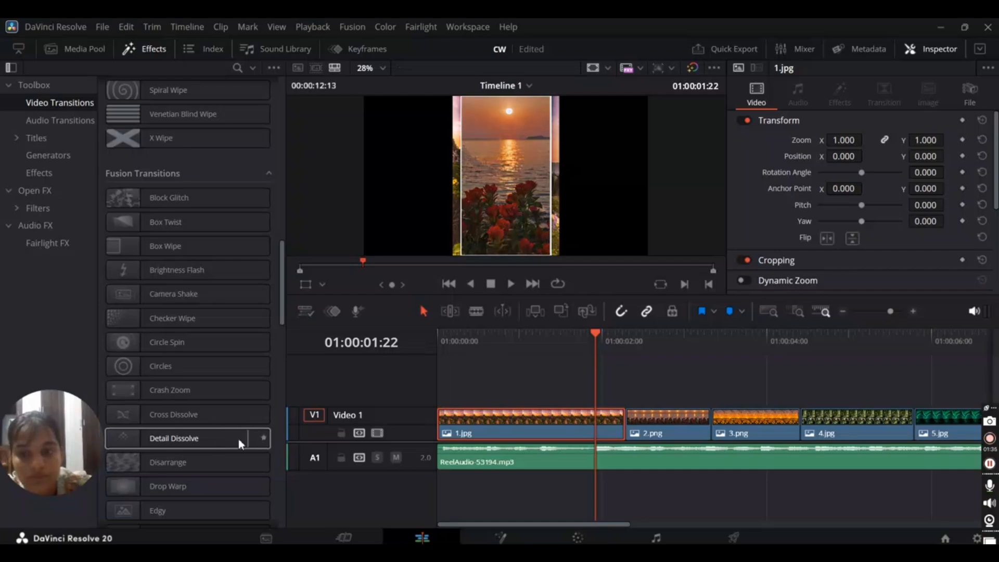
drag(172, 440, 580, 424)
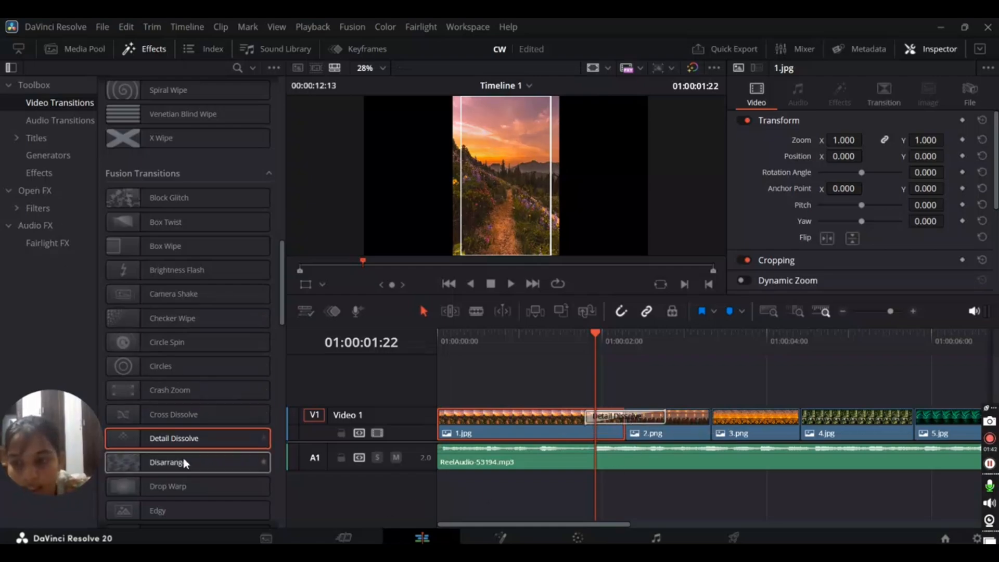
Step: Add Detail Dissolve at the 2.png–3.png and 3.png–4.jpg cuts, and shorten the 1.jpg–2.png and 3.png–4.jpg transitions to 10 frames
drag(174, 438, 728, 442)
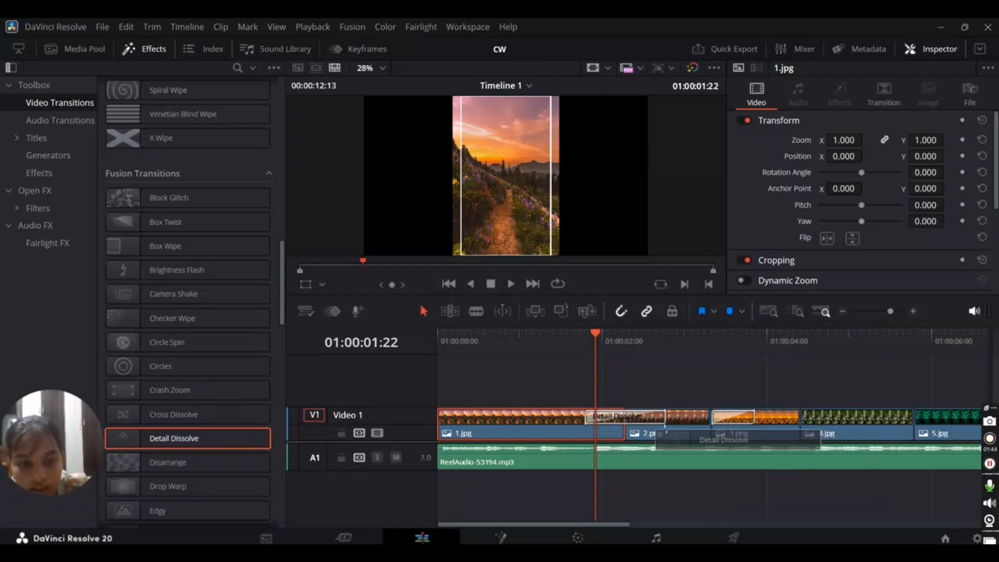
drag(666, 432, 643, 416)
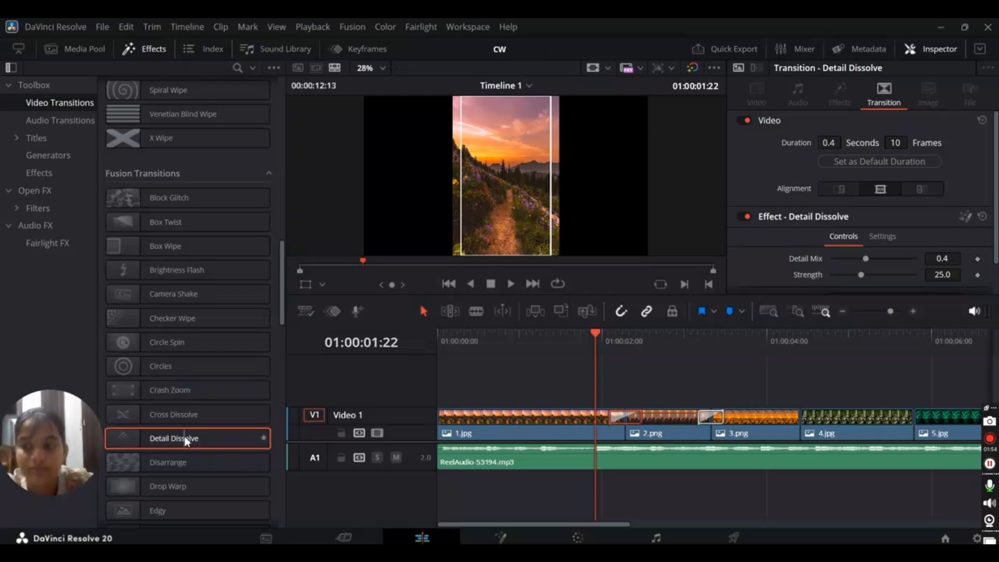
drag(186, 441, 791, 419)
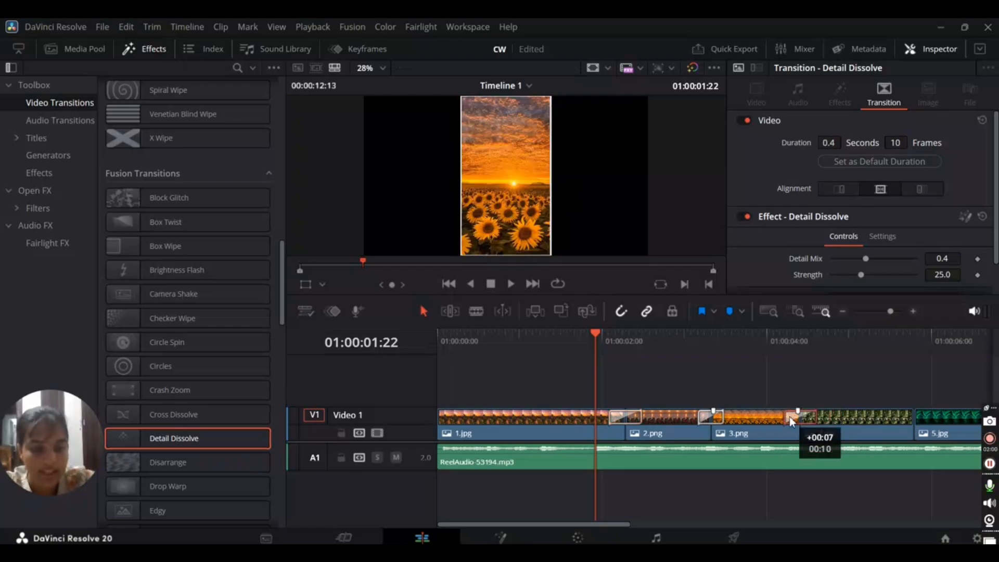
Step: Add a Detail Dissolve transition between 4.jpg and 5.jpg and shorten it to 12 frames
drag(573, 526, 689, 511)
click(689, 509)
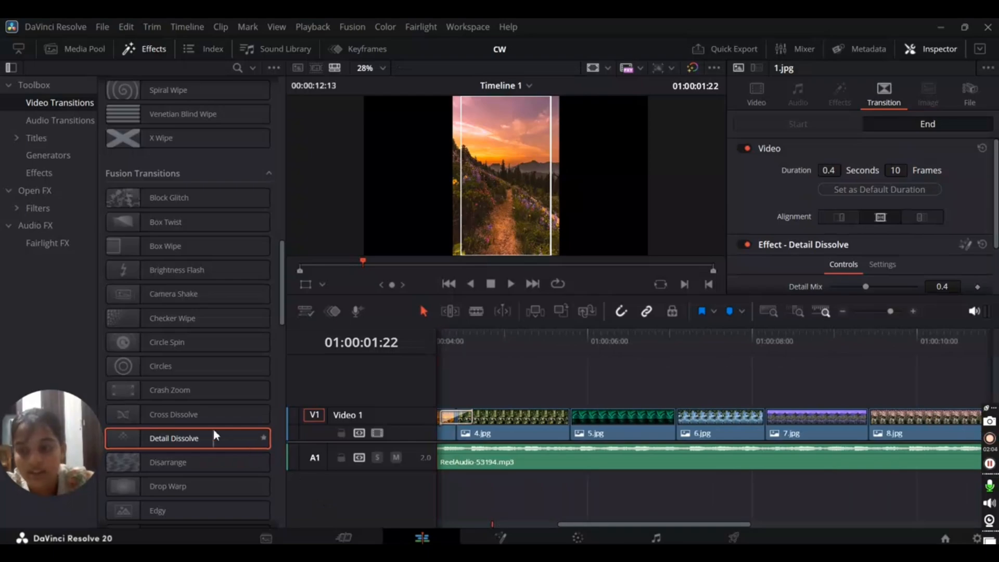
drag(207, 437, 539, 432)
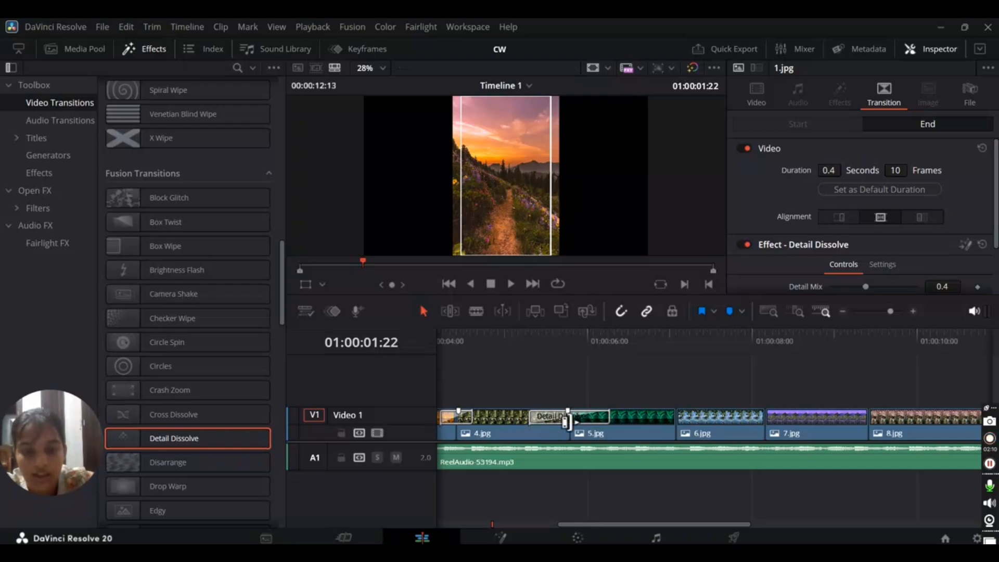
drag(609, 421, 588, 425)
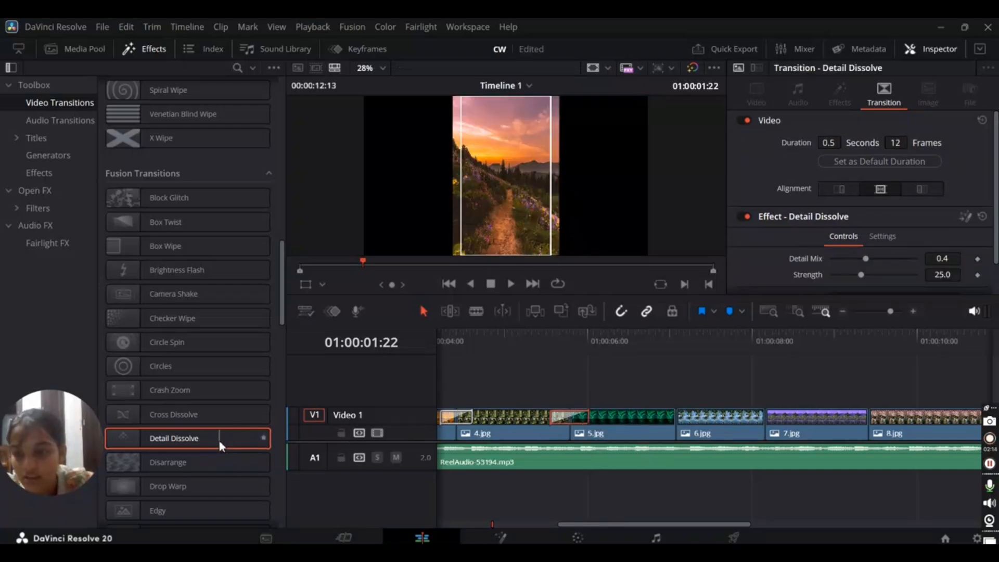
Step: Add shortened Detail Dissolve transitions at the 5.jpg–6.jpg, 6.jpg–7.jpg (10 frames) and 7.jpg–8.jpg (8 frames) cuts
drag(221, 441, 692, 419)
drag(150, 438, 782, 418)
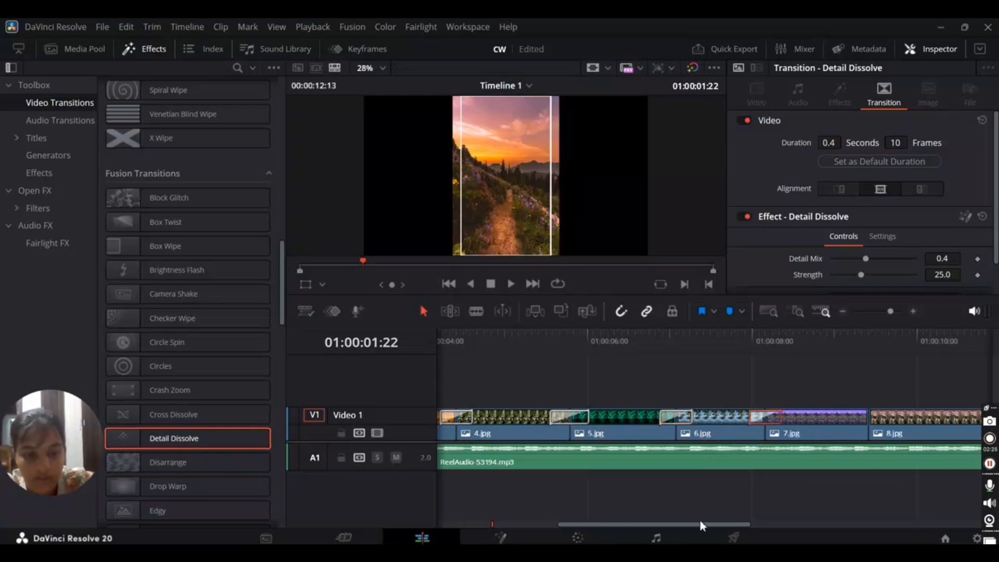
drag(701, 524, 780, 523)
drag(138, 441, 654, 421)
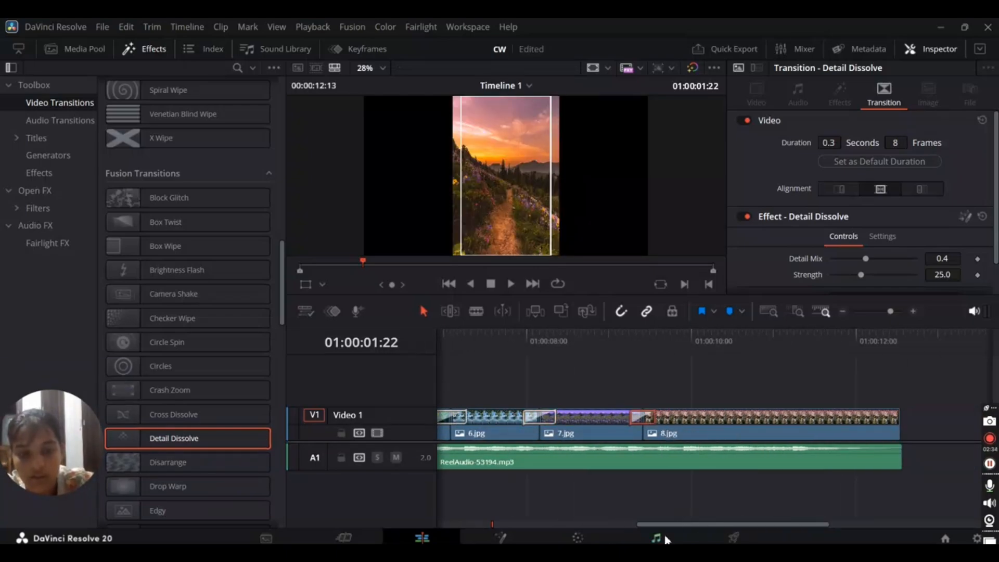
Step: Play back the timeline to check the dissolves and move the playhead back to the start
drag(659, 527, 460, 524)
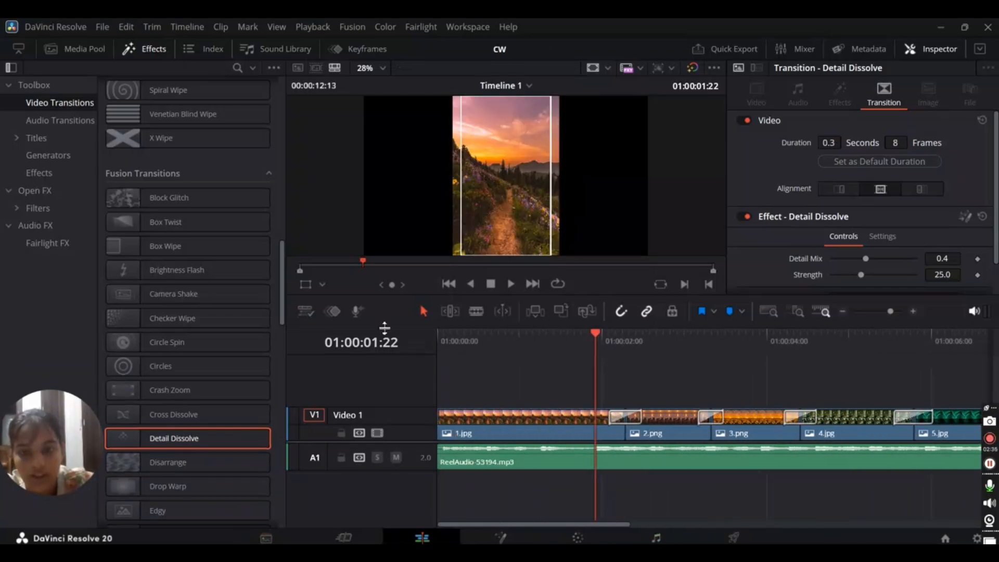
click(509, 289)
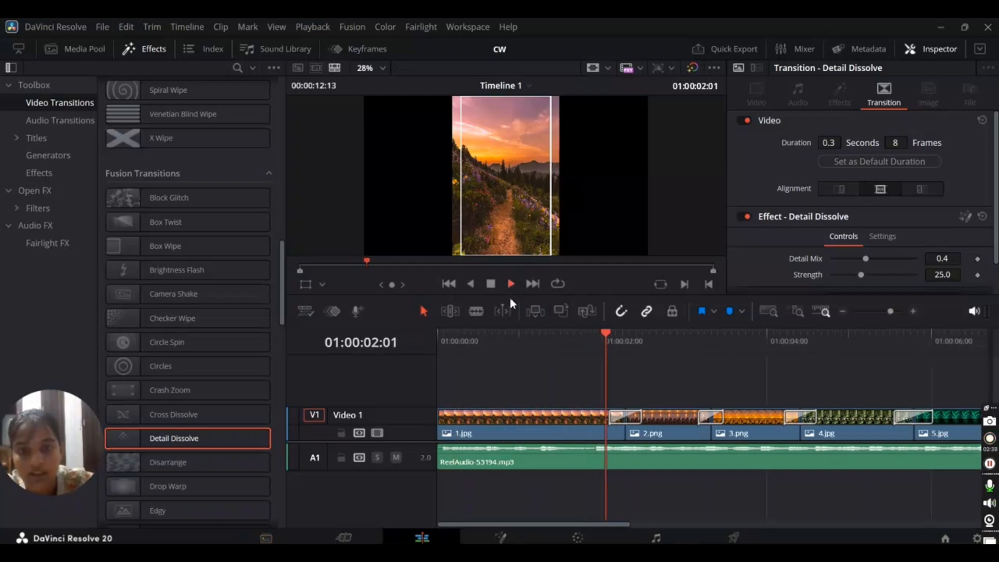
drag(607, 333, 356, 387)
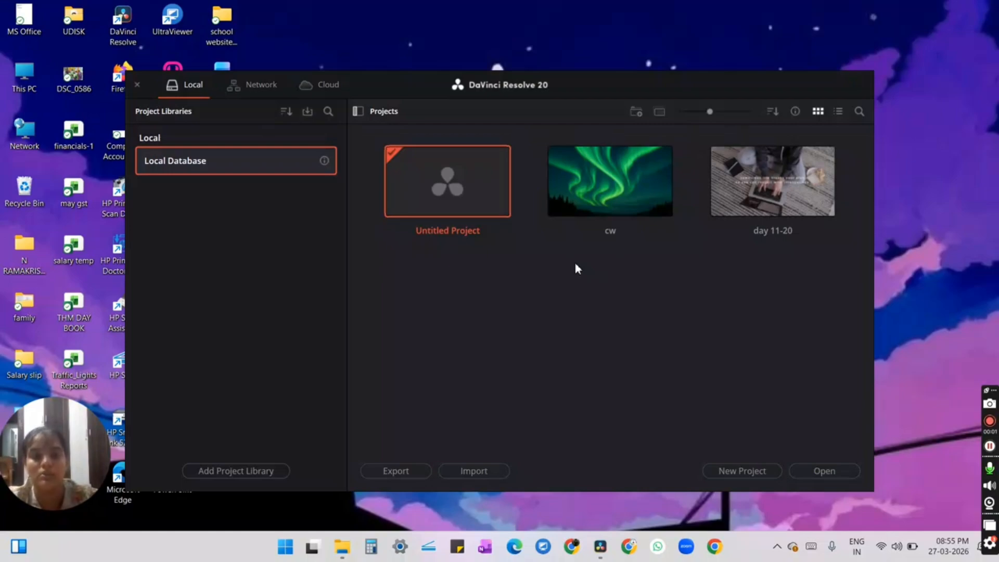
Step: Create a new project named main from the Project Manager
double_click(398, 187)
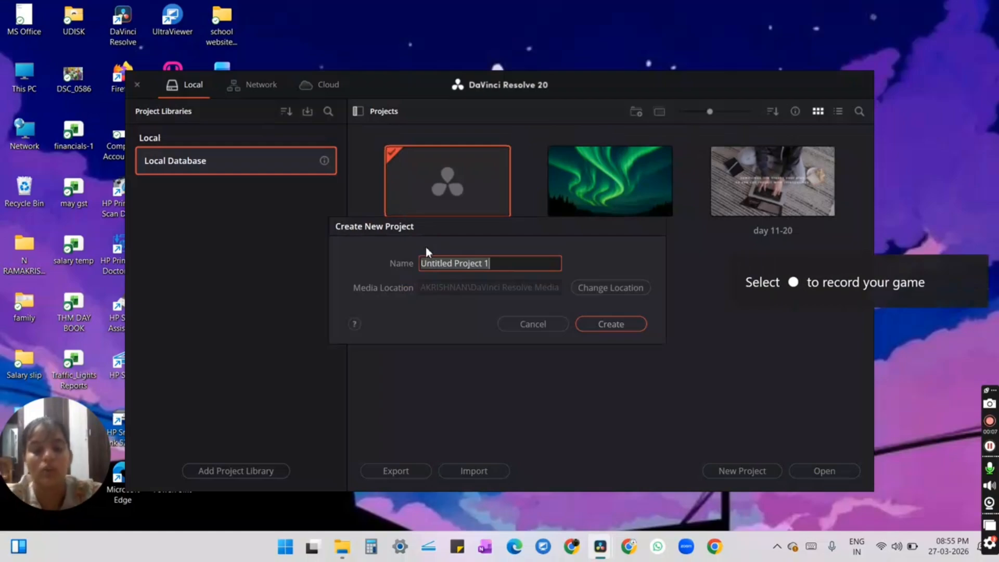
text(main)
key(Return)
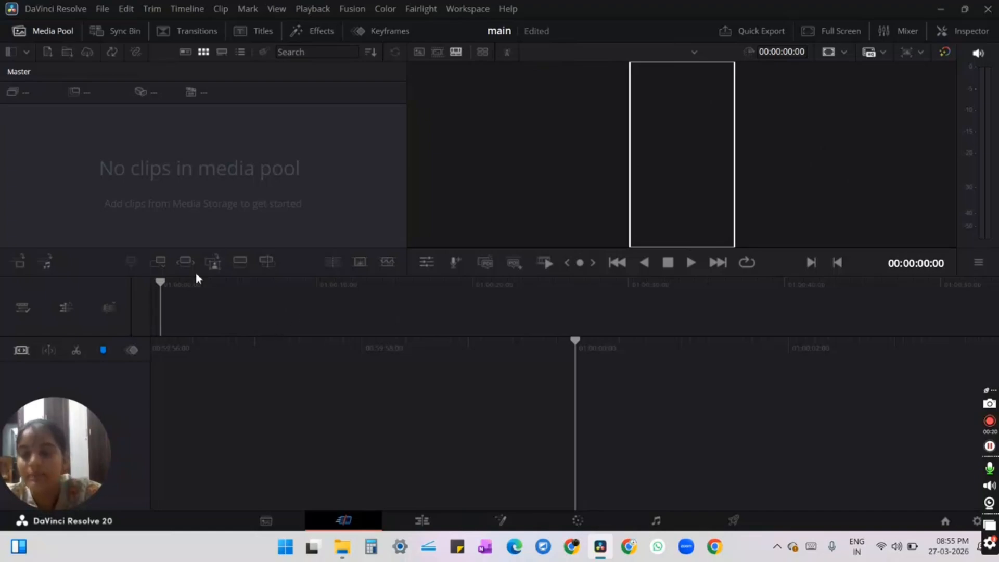
Step: Import the contents of the edit folder from E:\youtube in File Explorer into the empty media pool
click(342, 555)
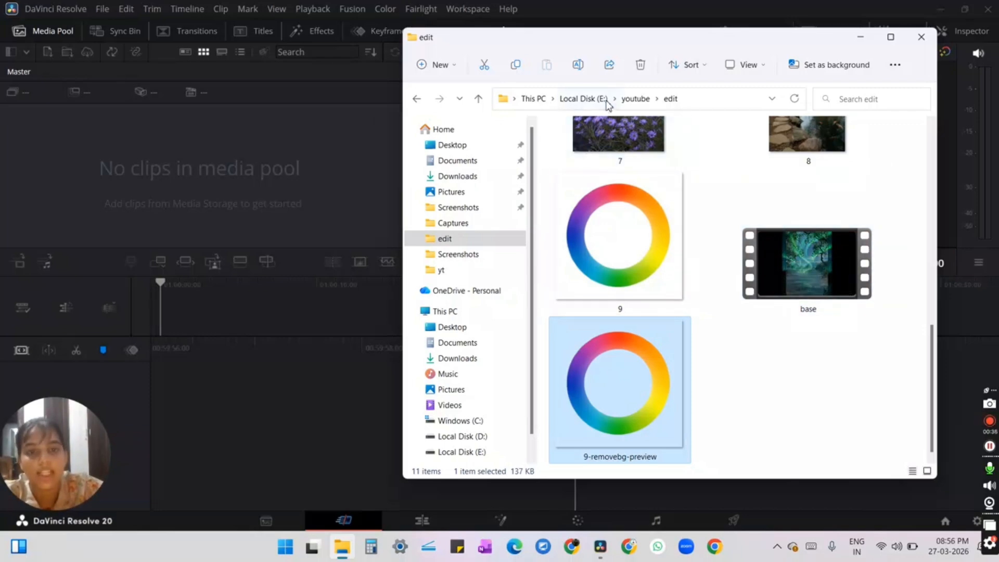
click(639, 100)
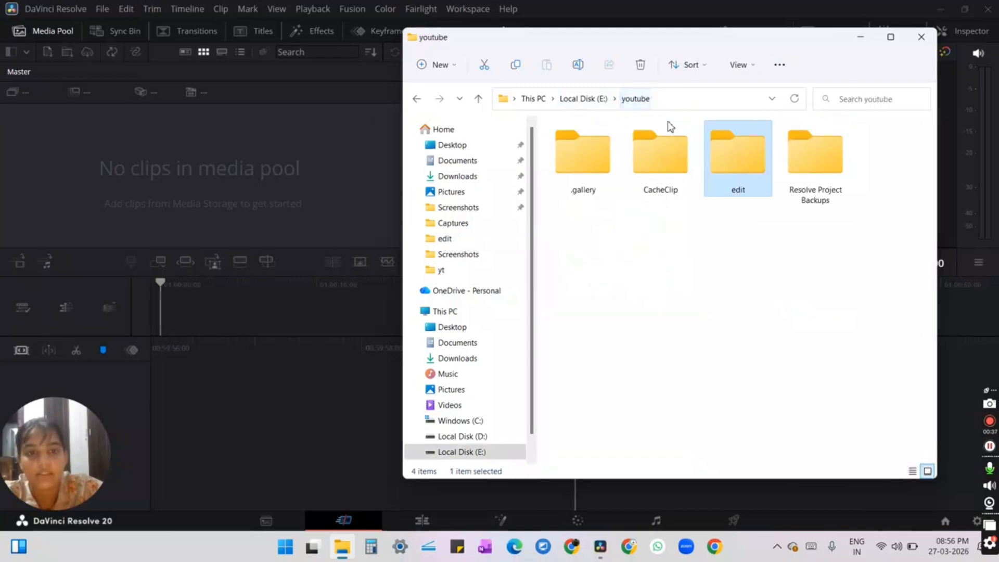
drag(726, 167, 202, 74)
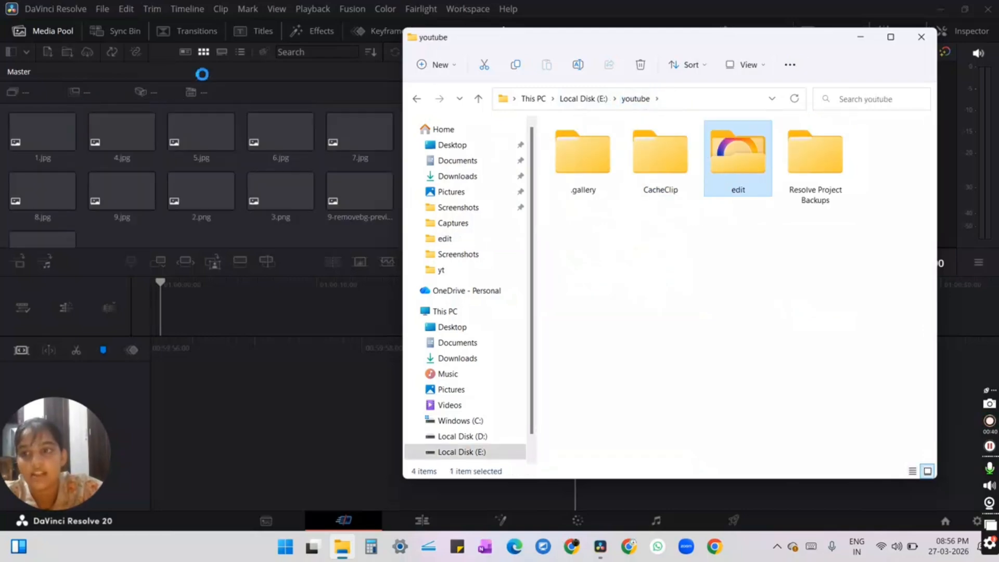
click(921, 37)
Step: On the Edit page, place base.mp4 at the timeline start and 9-removebg-preview.png on the video track above it
click(418, 521)
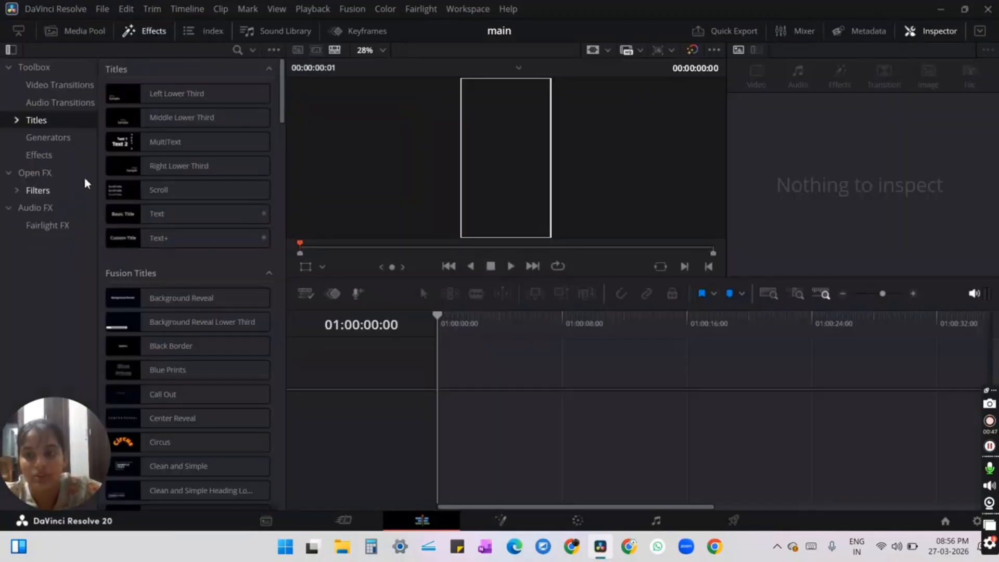
click(71, 34)
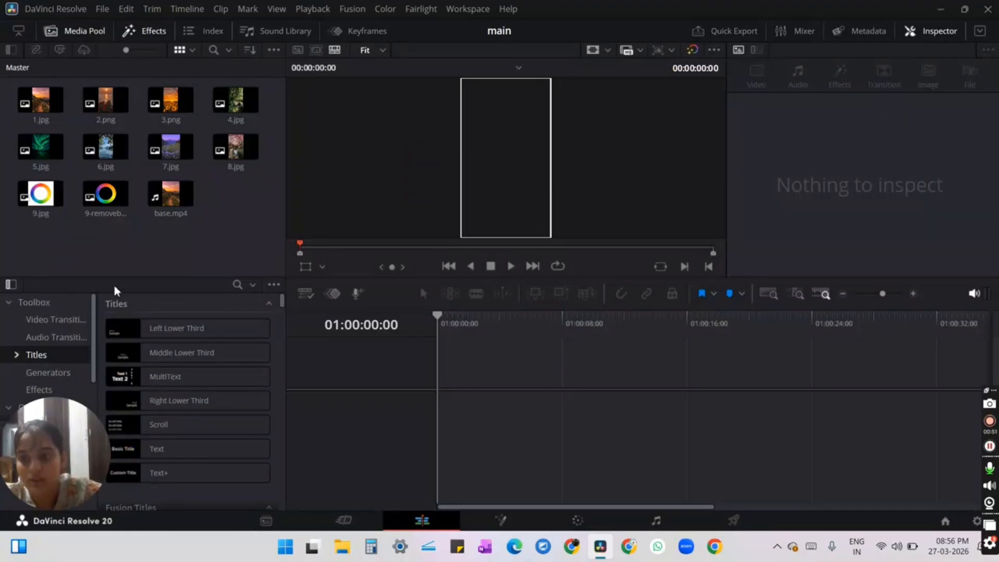
click(143, 31)
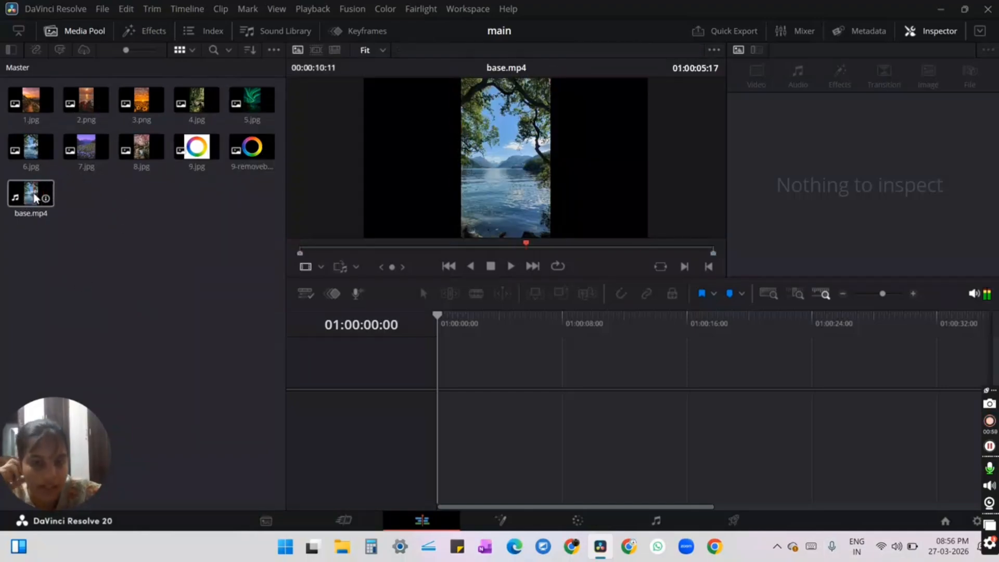
mouse_move(34, 198)
mouse_down()
mouse_move(46, 221)
mouse_move(268, 403)
mouse_move(559, 510)
mouse_move(563, 440)
mouse_move(538, 415)
mouse_move(418, 427)
mouse_move(476, 428)
mouse_move(444, 423)
mouse_up()
drag(440, 425, 440, 426)
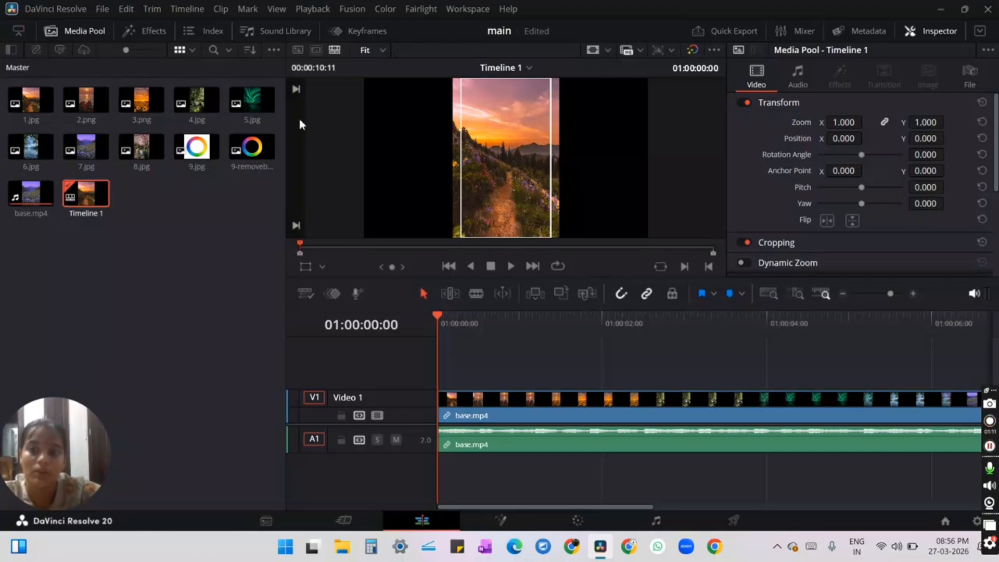
click(252, 148)
drag(252, 148, 428, 362)
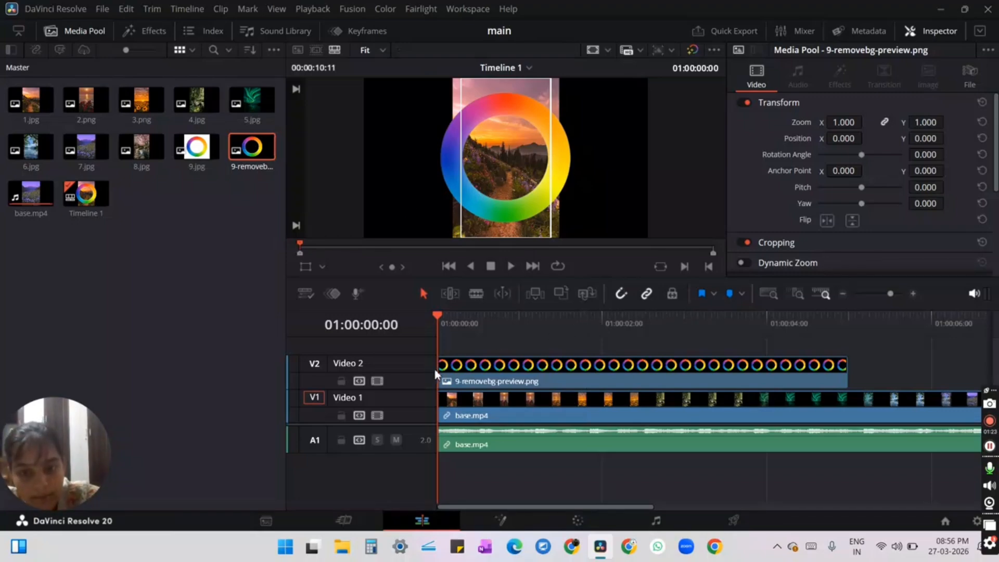
Step: Set the zoom of the 9-removebg-preview.png clip to 0.000 and keyframe it at 01:00:00:00
click(471, 382)
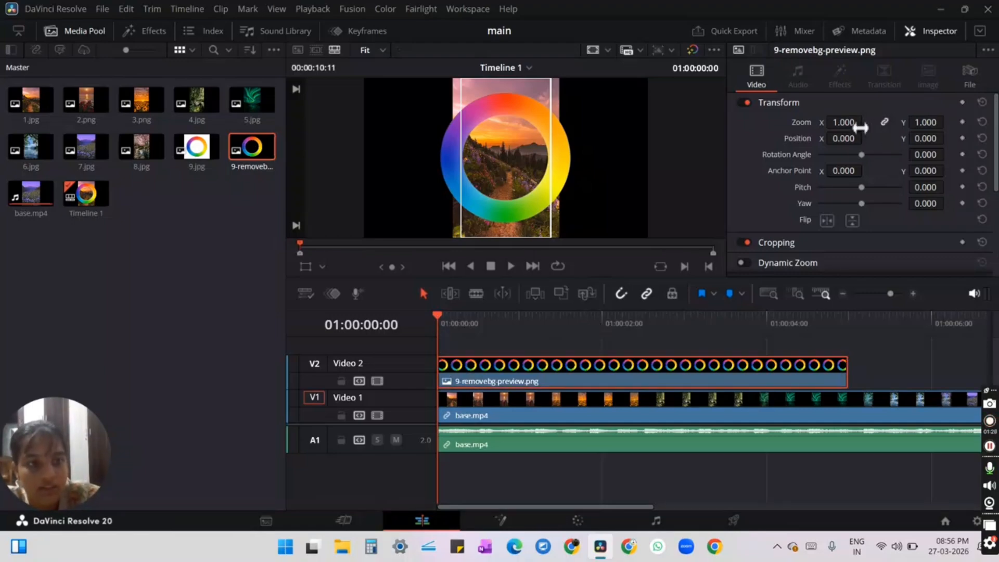
drag(859, 127, 780, 127)
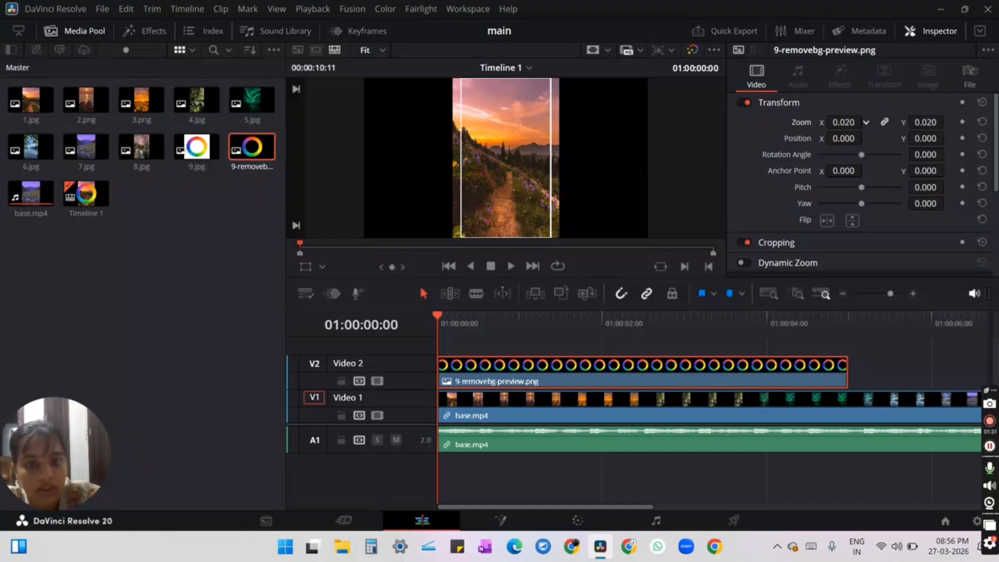
click(962, 121)
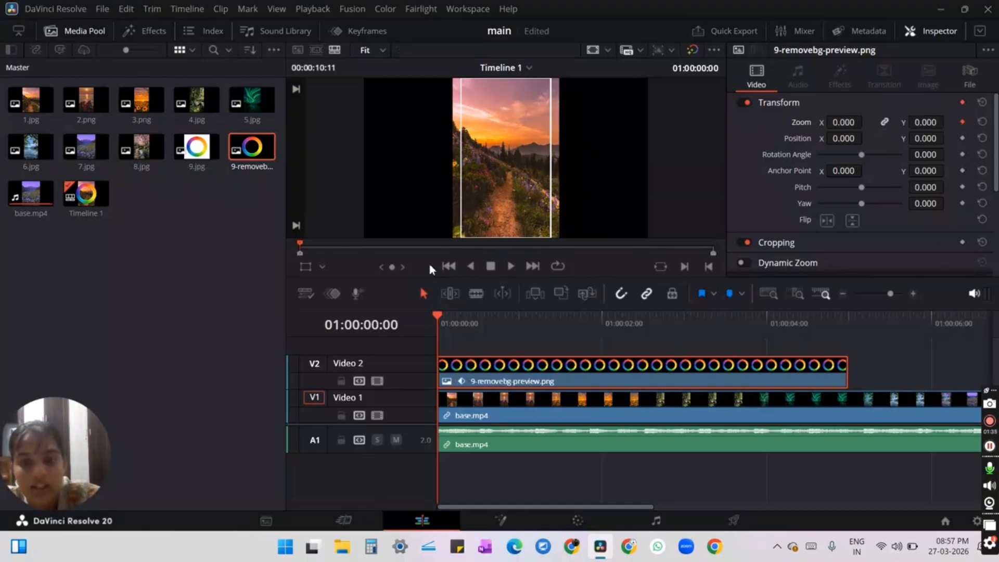
click(450, 327)
key(Home)
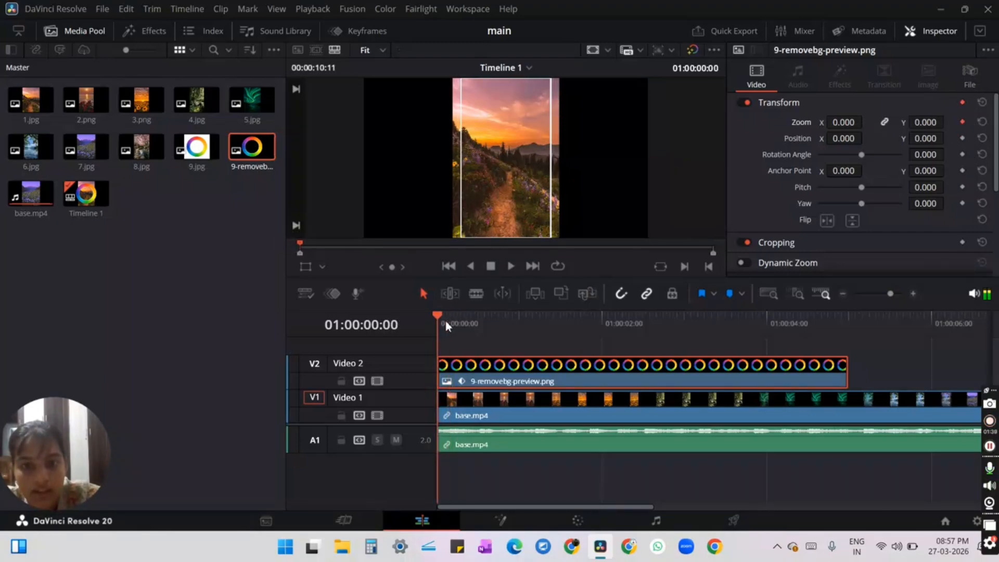
Step: Add zoom keyframes to the color ring clip, 0.500 at 01:00:00:03 and 0.670 at 01:00:00:05, and save the project
click(446, 325)
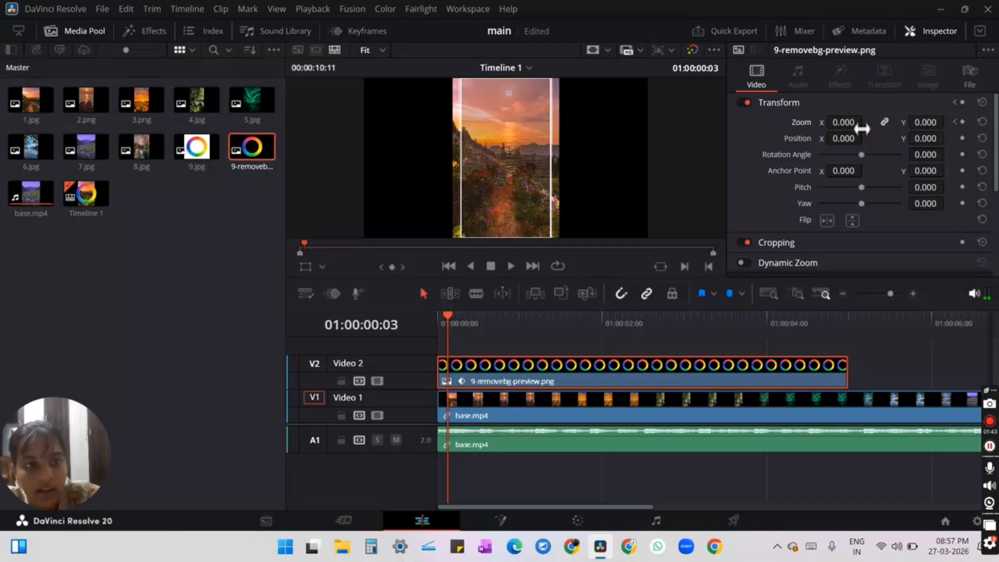
drag(862, 129, 866, 121)
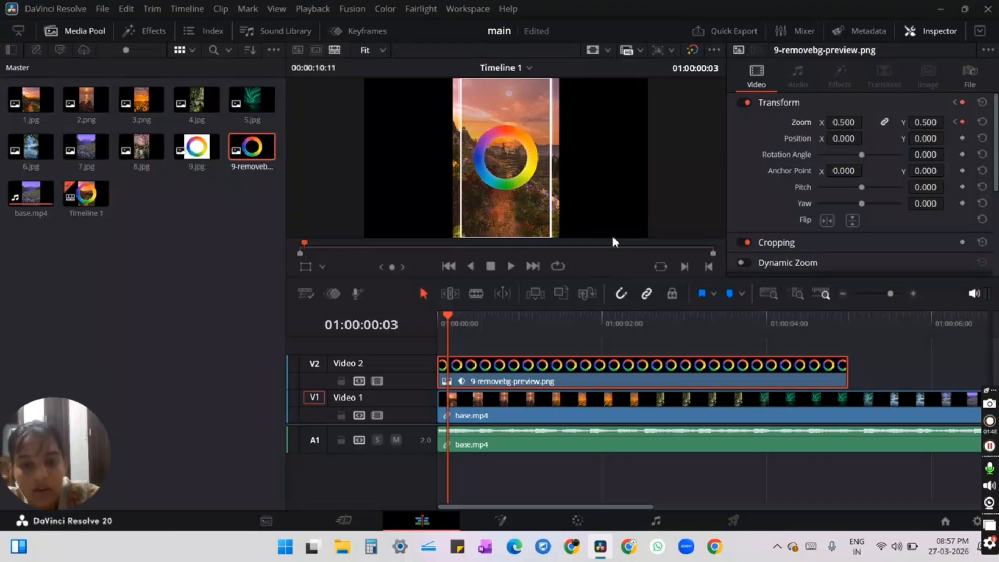
key(ctrl+s)
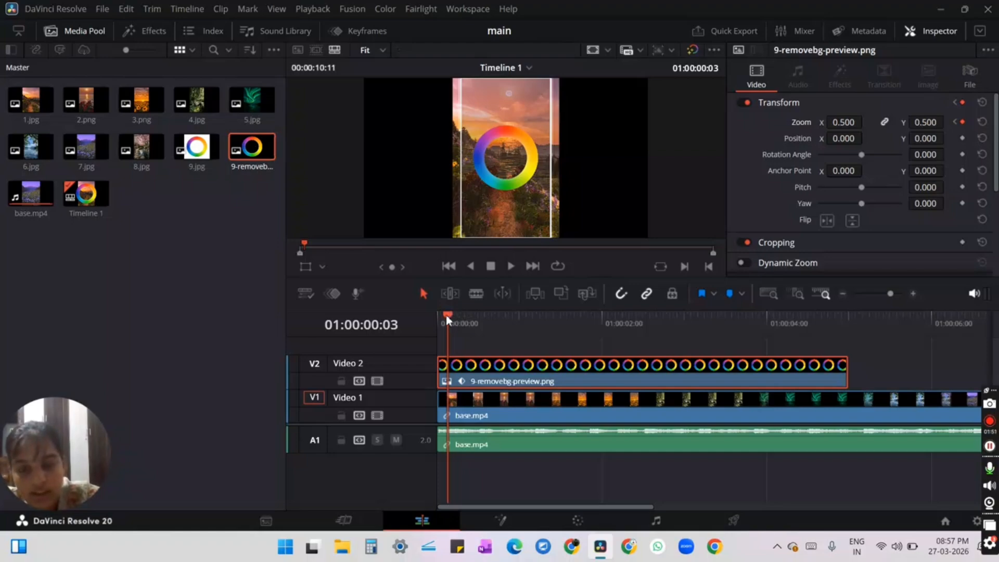
click(451, 319)
drag(451, 319, 455, 319)
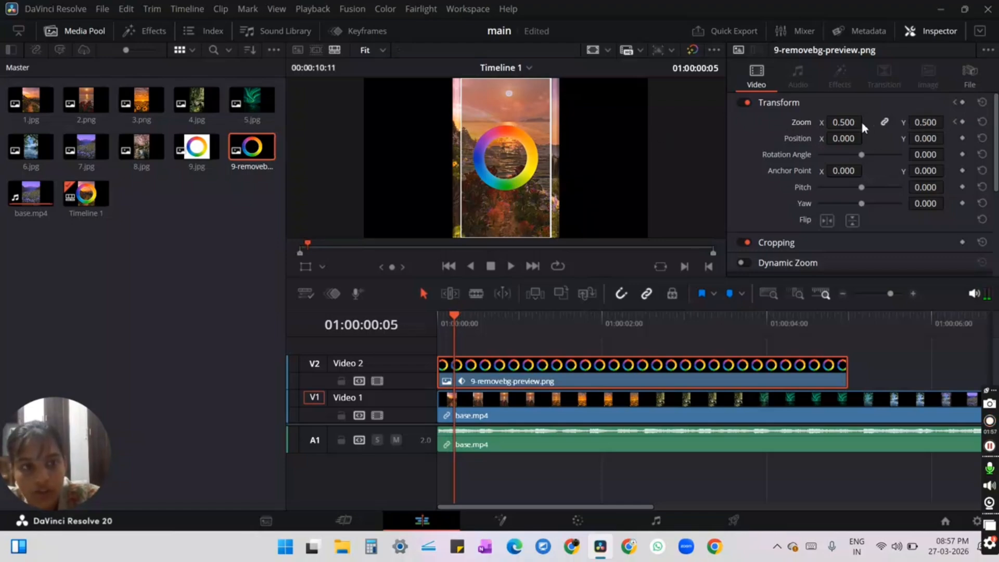
drag(864, 128, 899, 129)
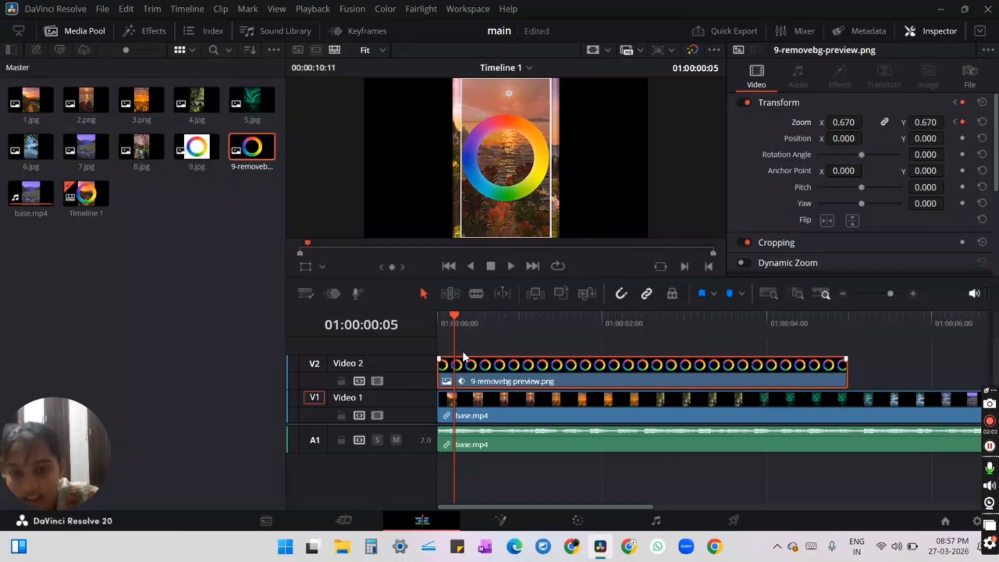
Step: Keyframe the color ring's horizontal position at 4.000 on 01:00:00:09 and at -376.000 on 01:00:00:11
click(458, 319)
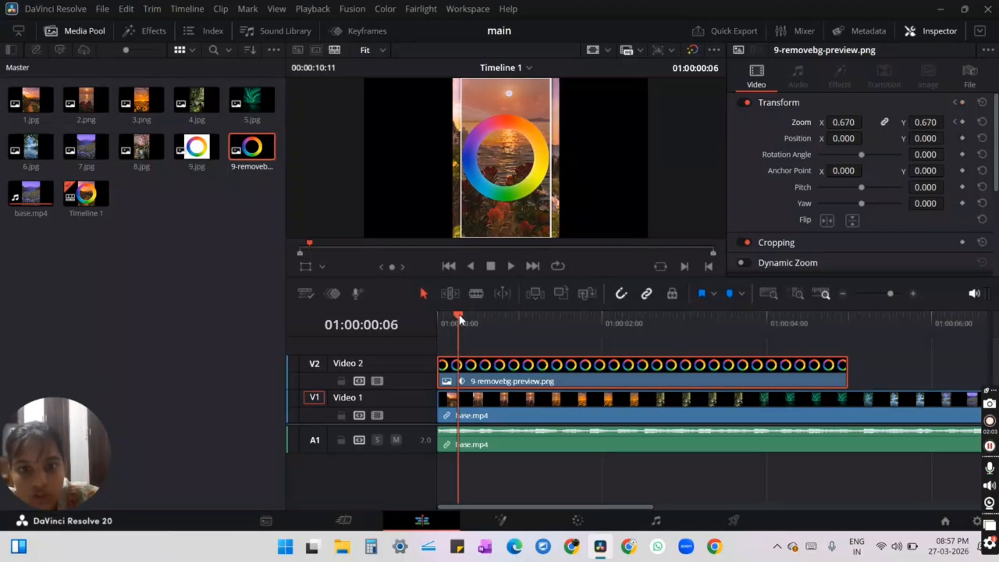
drag(460, 318, 469, 317)
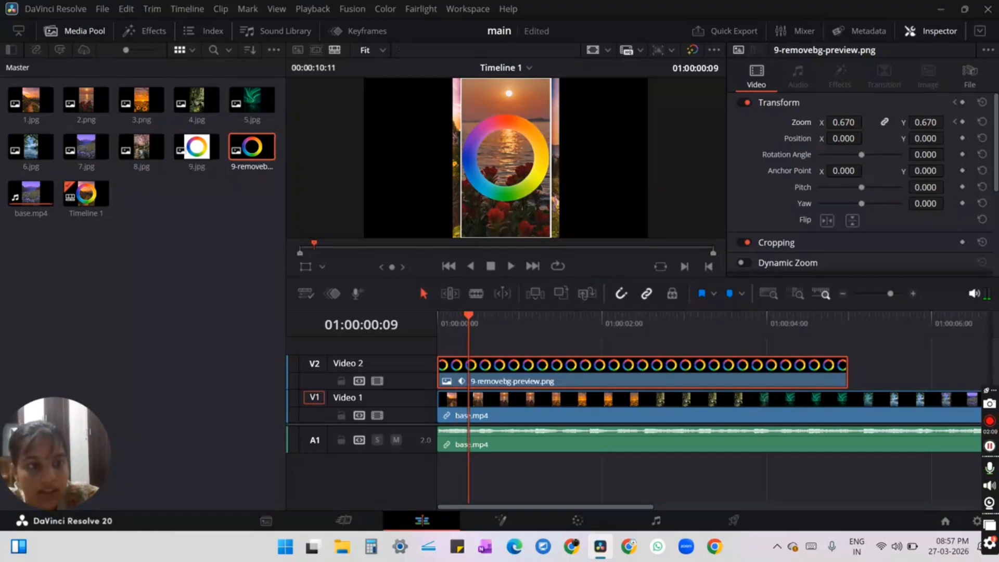
drag(861, 141, 909, 138)
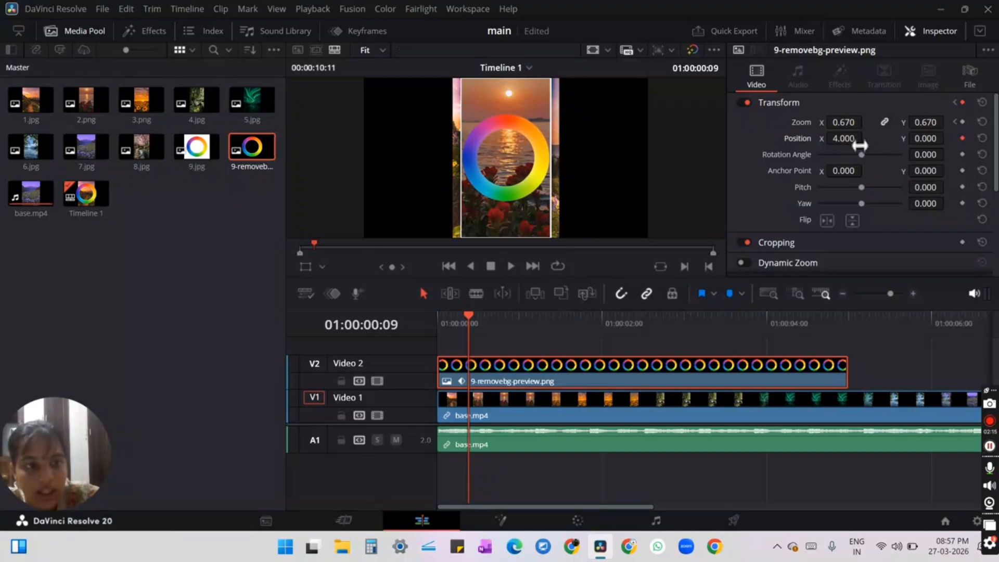
click(476, 314)
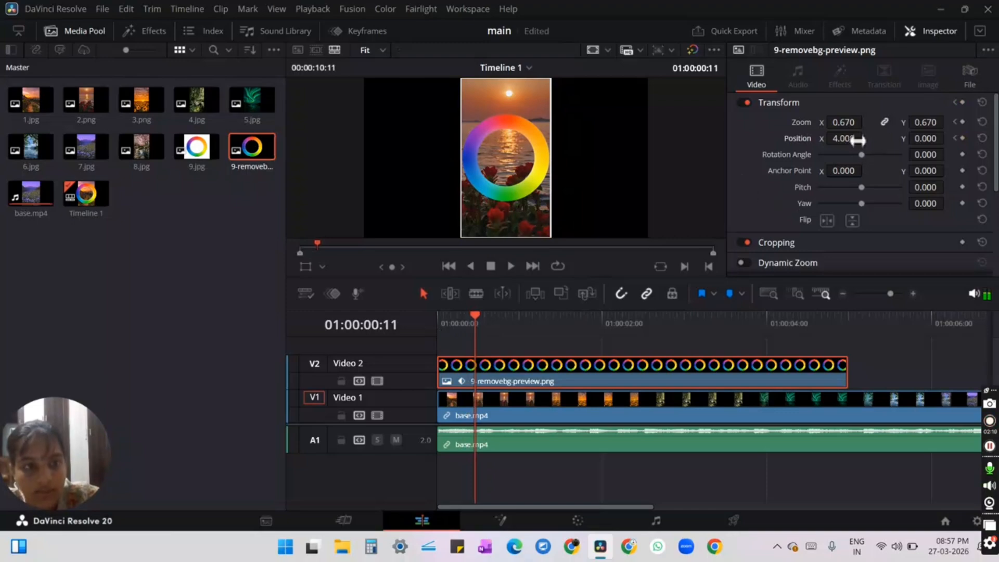
mouse_move(861, 146)
mouse_down()
mouse_move(880, 146)
mouse_move(853, 143)
mouse_up()
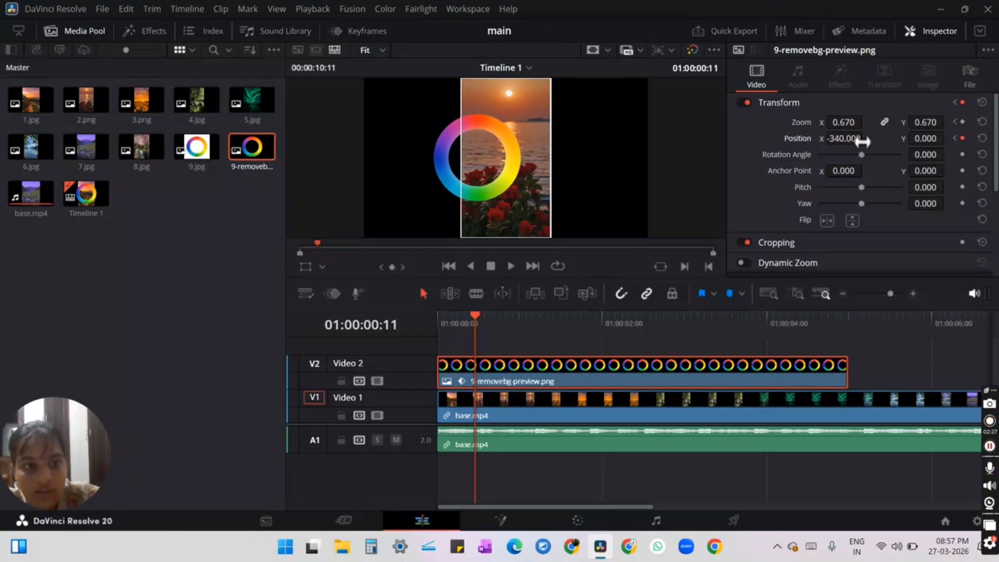
drag(862, 142, 856, 141)
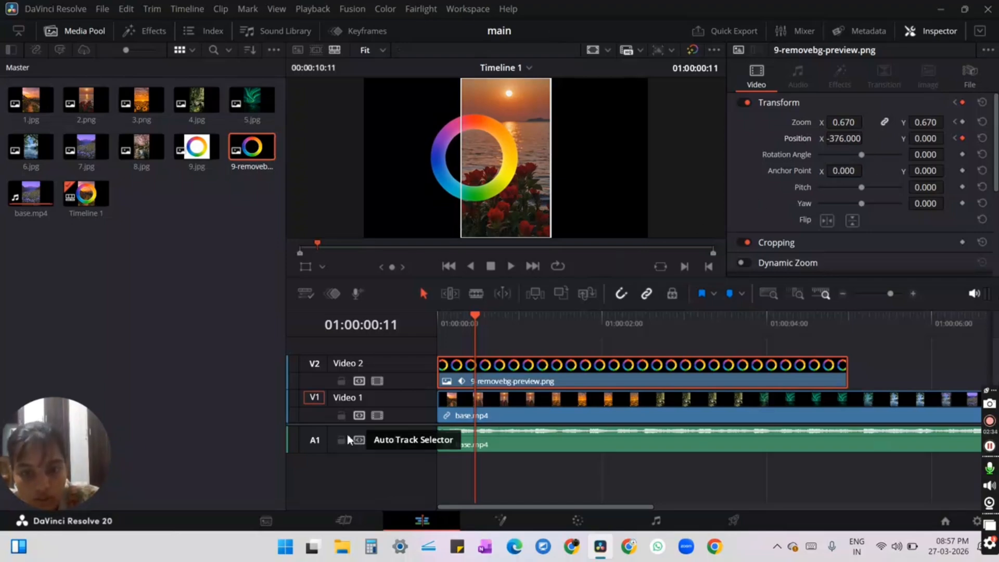
Step: Keyframe the color ring's rotation angle at 0.000 on 01:00:00:09 and at 261.070 on 01:00:00:10
drag(473, 313, 470, 317)
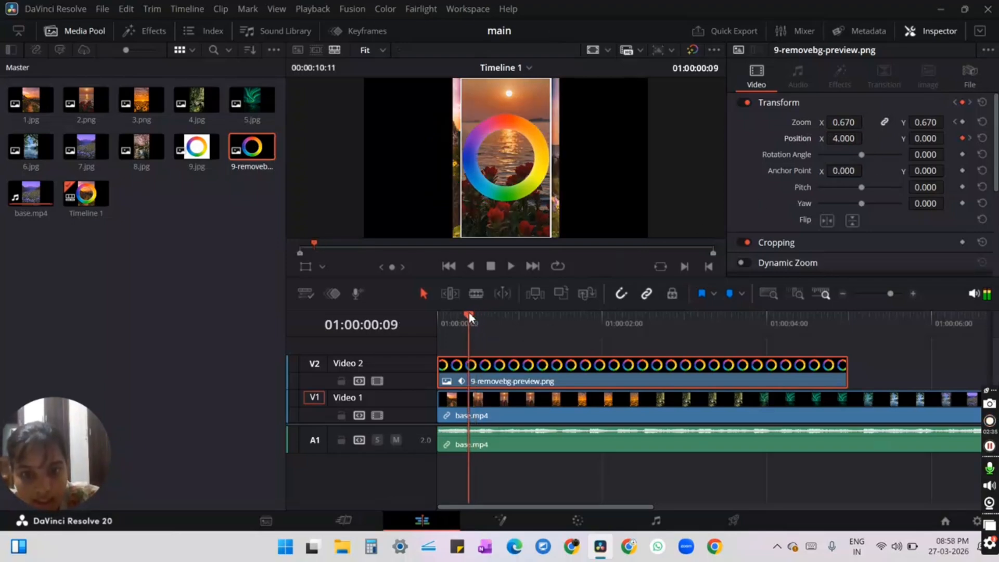
click(962, 155)
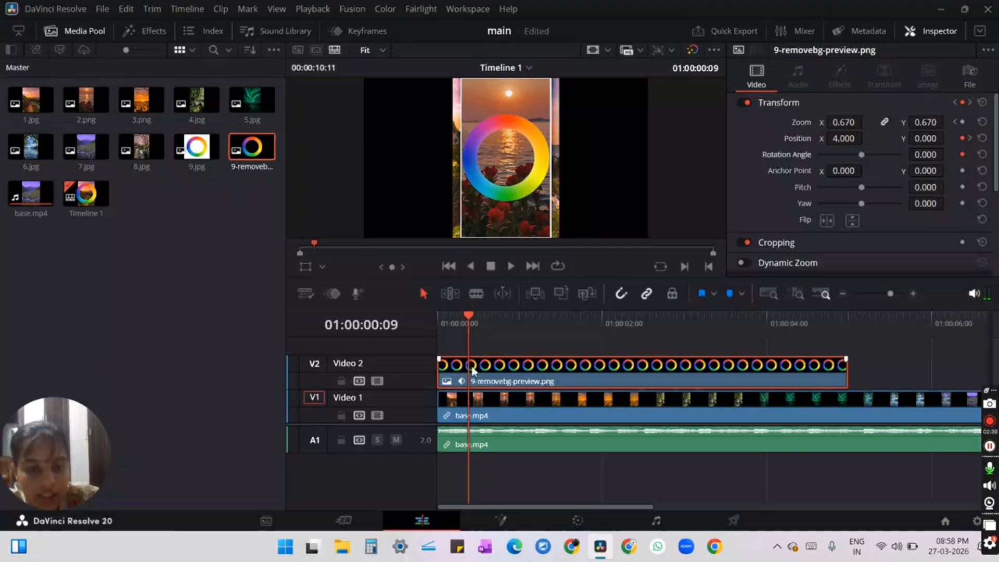
drag(469, 316, 472, 314)
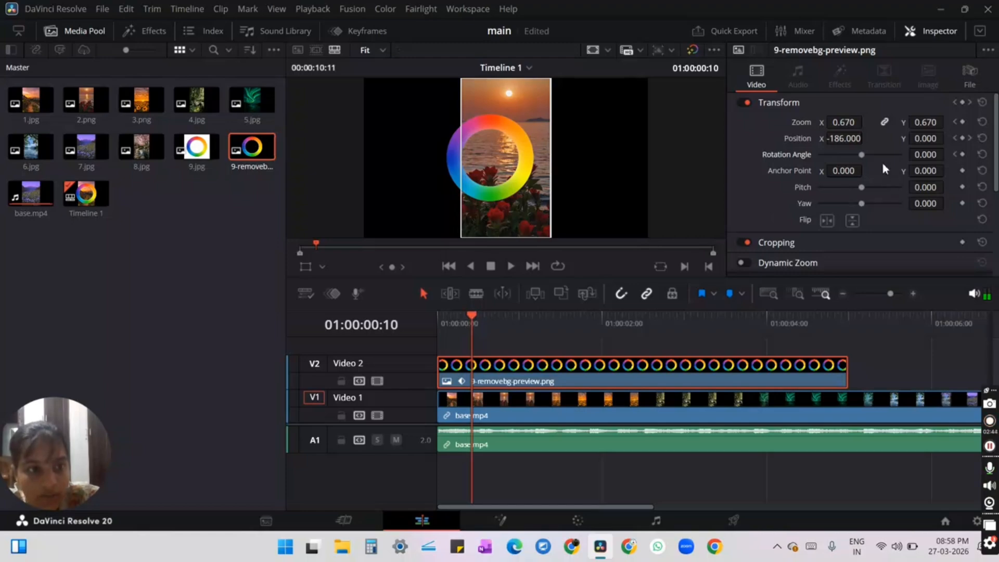
drag(860, 155, 892, 155)
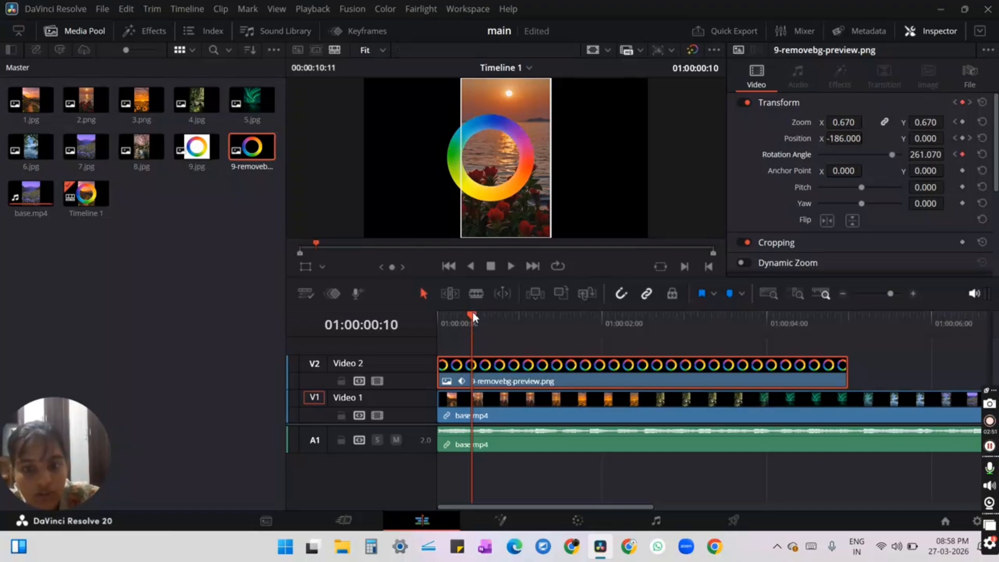
Step: Play the timeline from the start and scrub through the first frames to check the color ring's zoom, movement and rotation
drag(472, 311, 419, 320)
key(space)
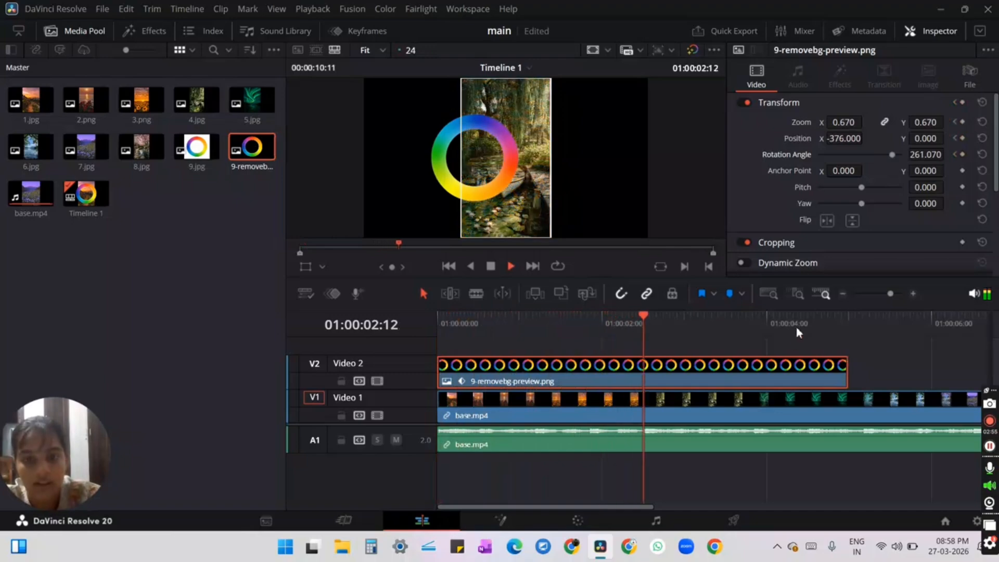
key(space)
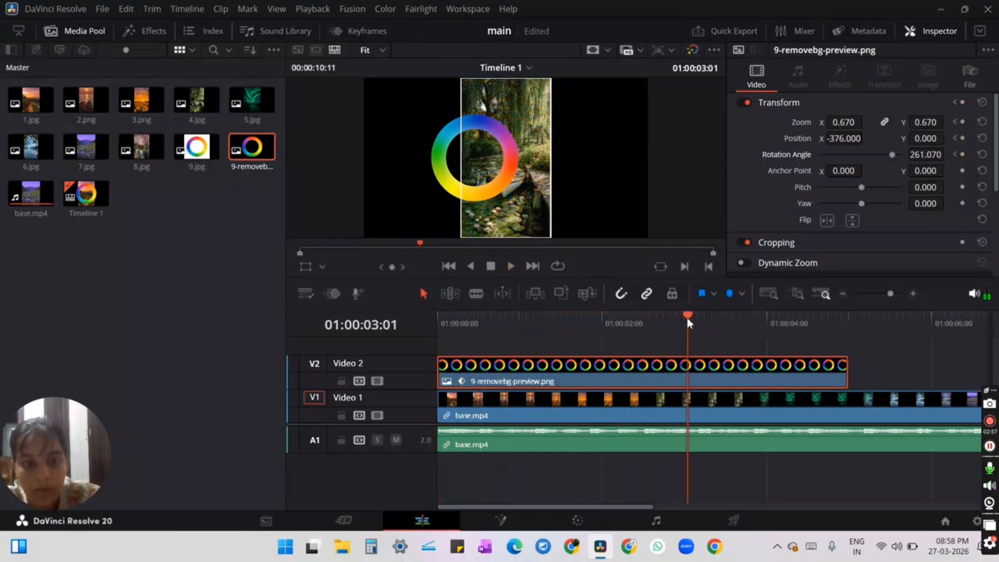
drag(688, 319, 418, 337)
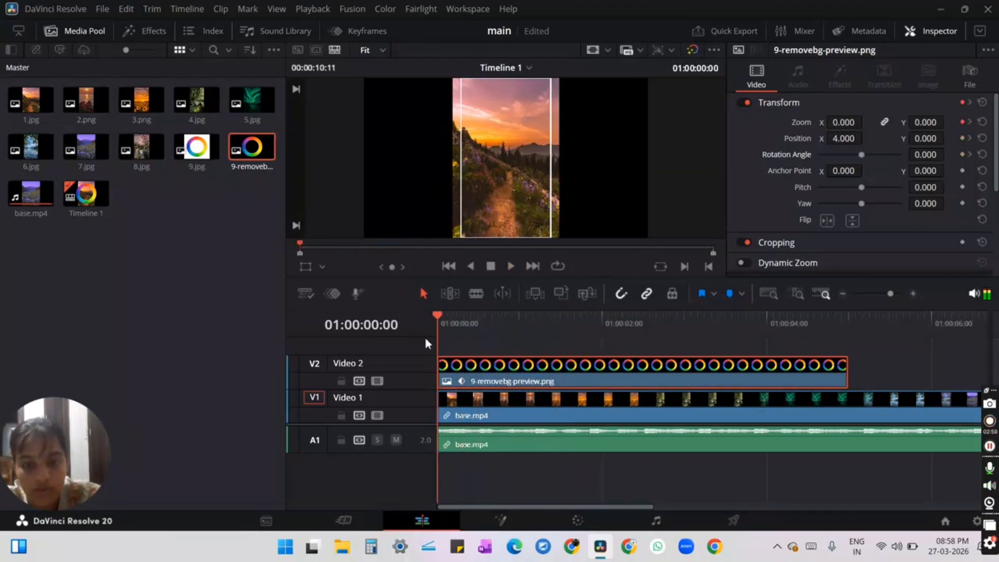
click(455, 344)
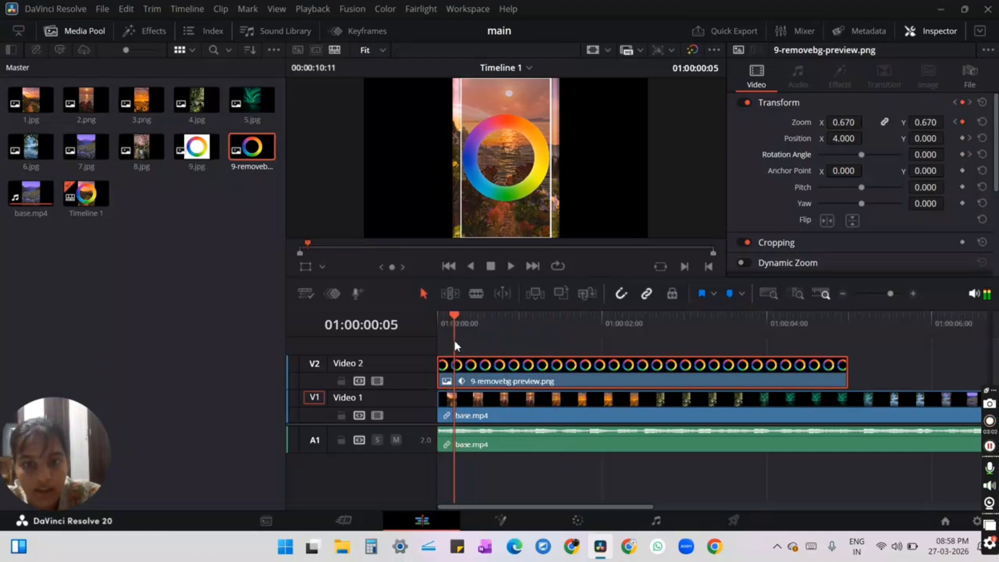
mouse_move(455, 346)
mouse_down()
mouse_move(488, 353)
mouse_move(465, 351)
mouse_move(473, 346)
mouse_up()
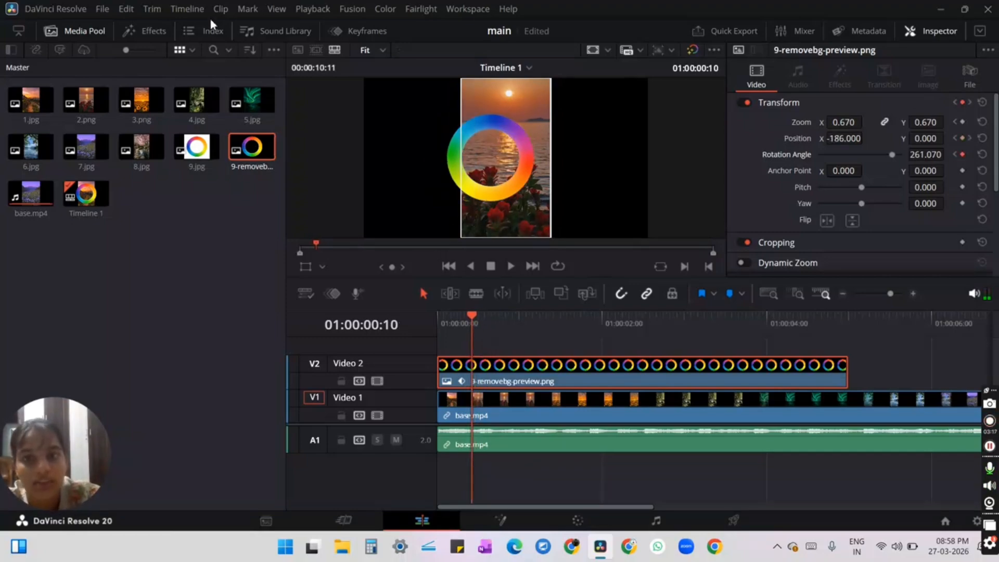
Step: Show the keyframe editor and set the color ring's horizontal position to -639.000 at 01:00:00:11
click(362, 34)
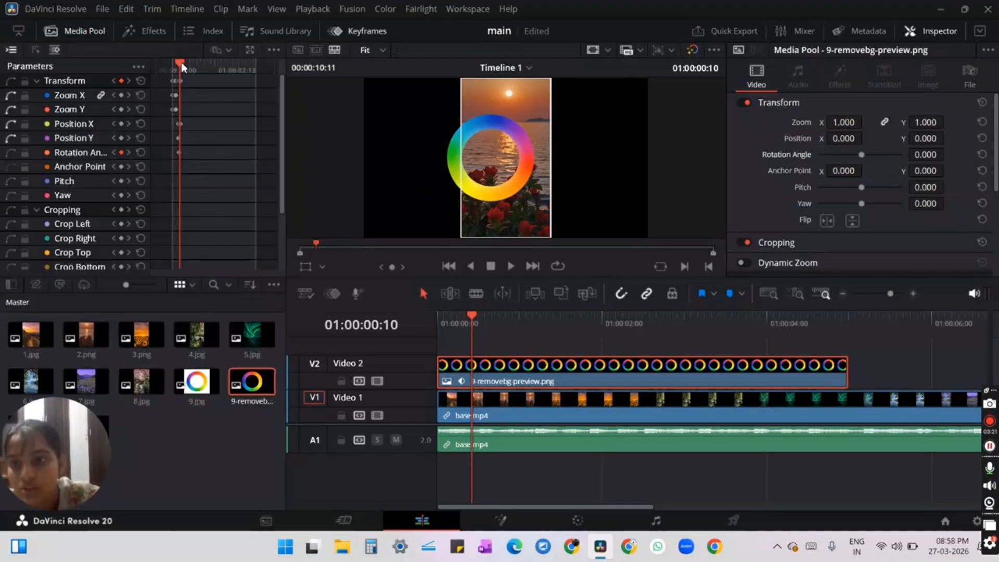
drag(182, 67, 184, 87)
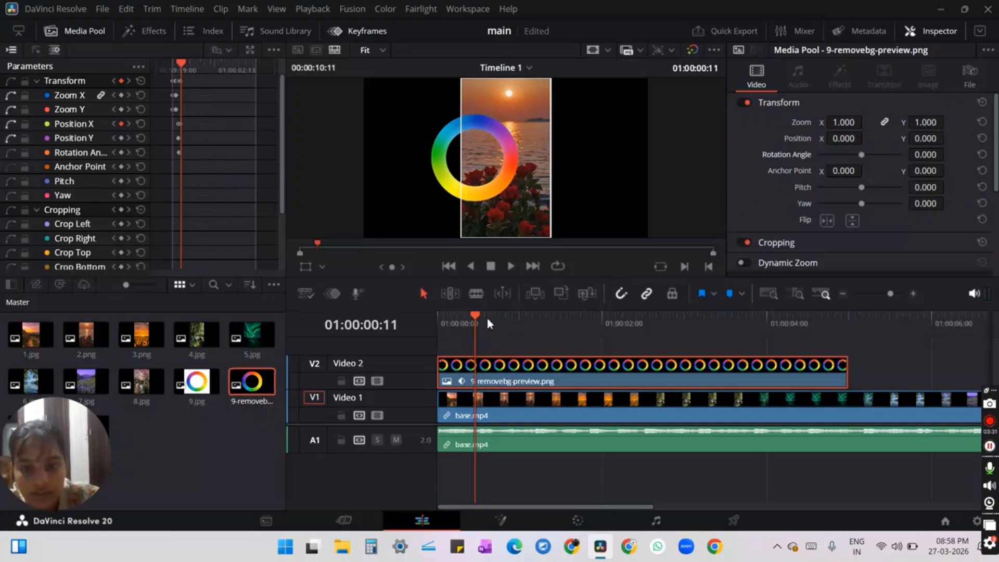
mouse_move(476, 316)
mouse_down()
mouse_move(466, 318)
mouse_move(477, 321)
mouse_up()
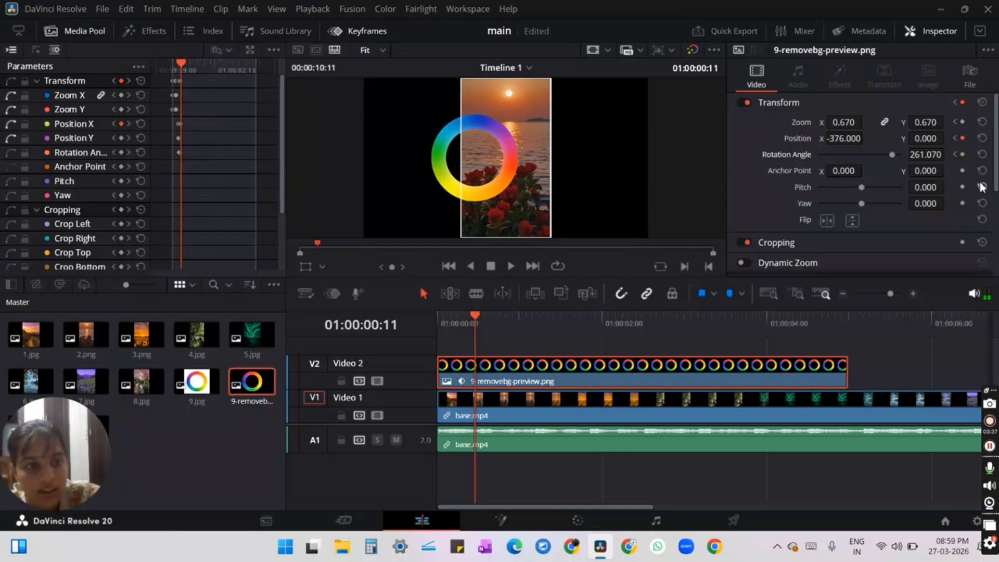
drag(859, 138, 788, 138)
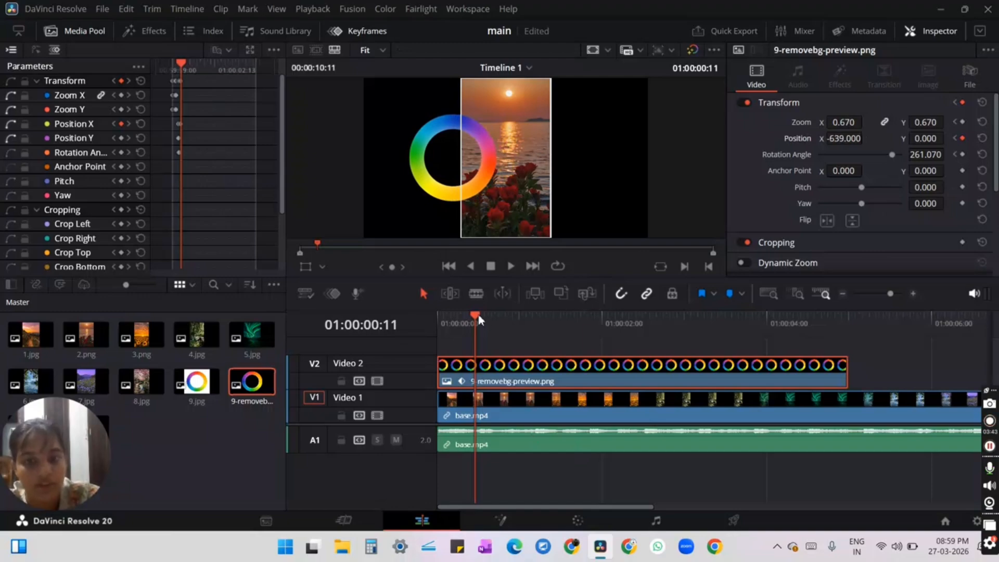
Step: Play the timeline from the start to check the color ring's revised sideways movement
drag(475, 316, 411, 316)
key(space)
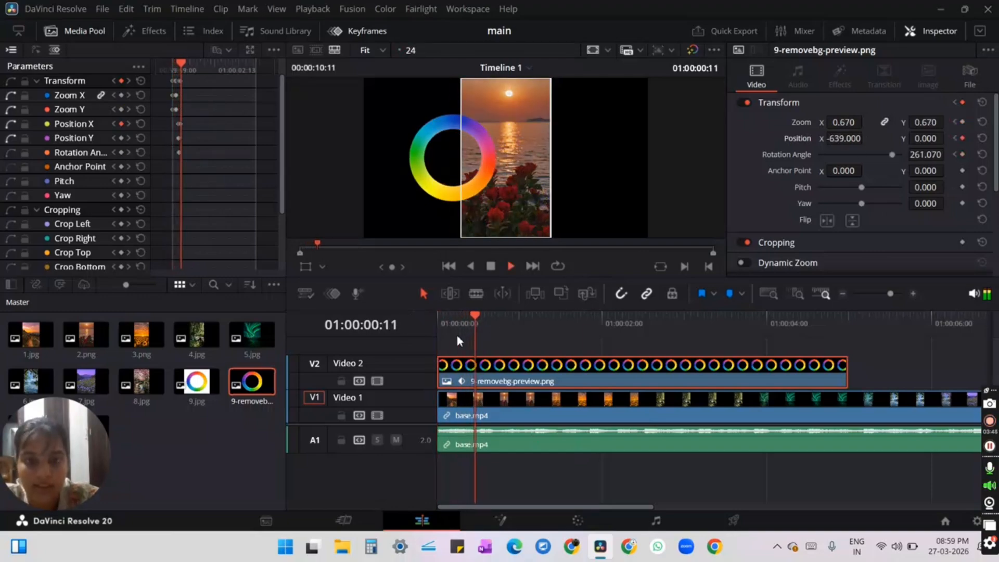
key(space)
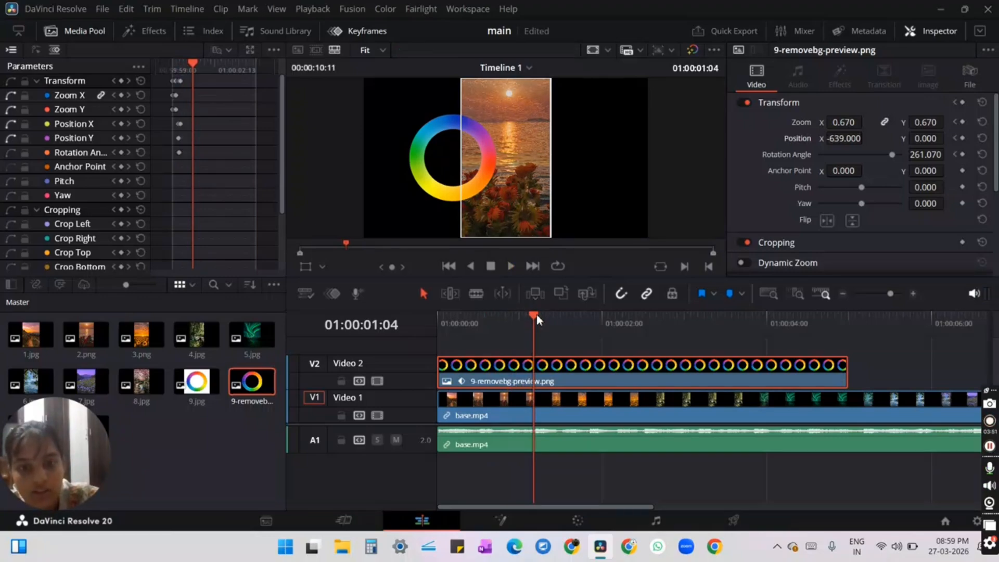
Step: Keyframe the color ring at 01:00:00:12 with a horizontal position of -689.000 and a rotation angle of 272.060
drag(536, 314, 479, 322)
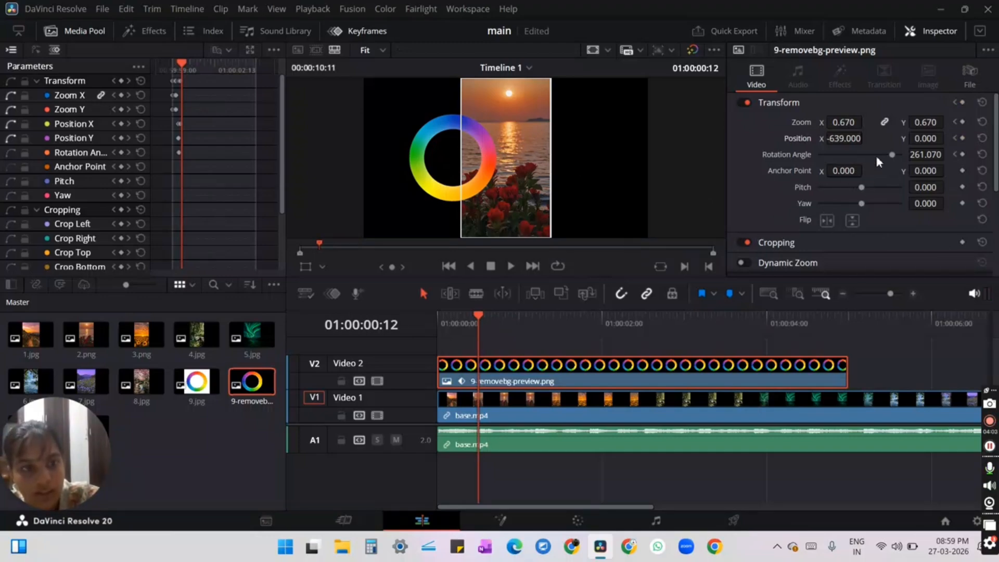
drag(857, 138, 831, 139)
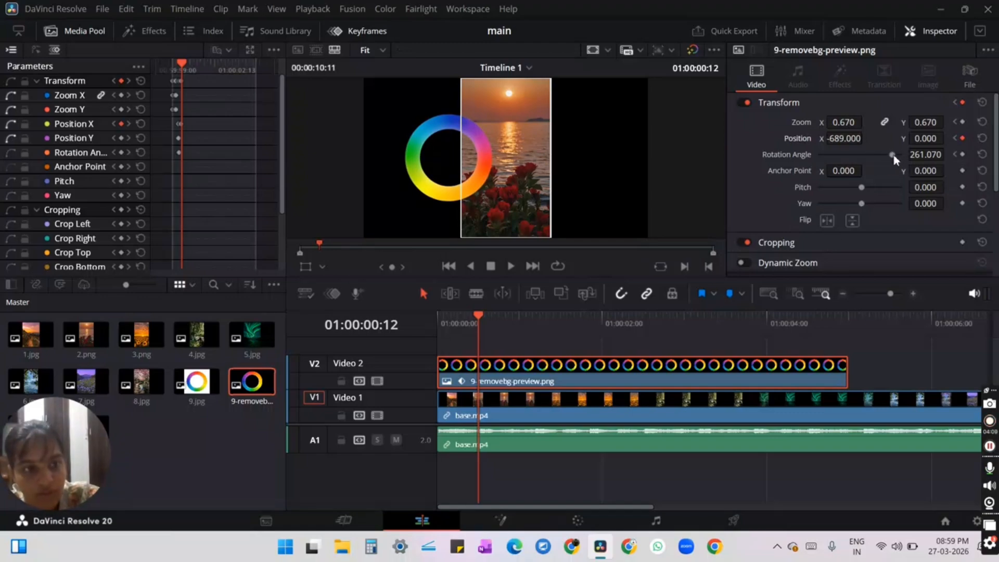
drag(891, 155, 894, 154)
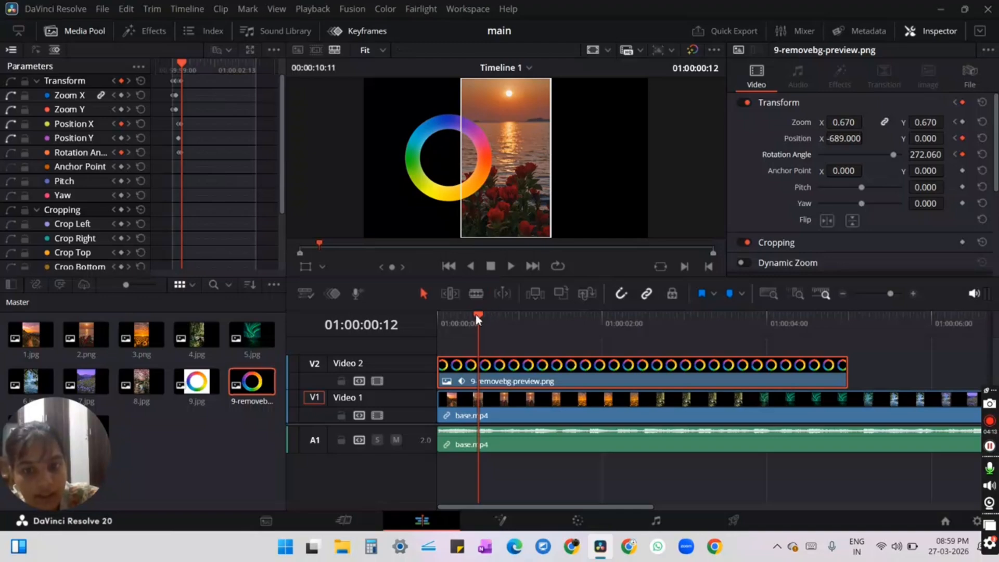
Step: Keyframe the color ring's rotation angle at 360.000 on both 01:00:01:07 and 01:00:02:05
drag(476, 314, 546, 322)
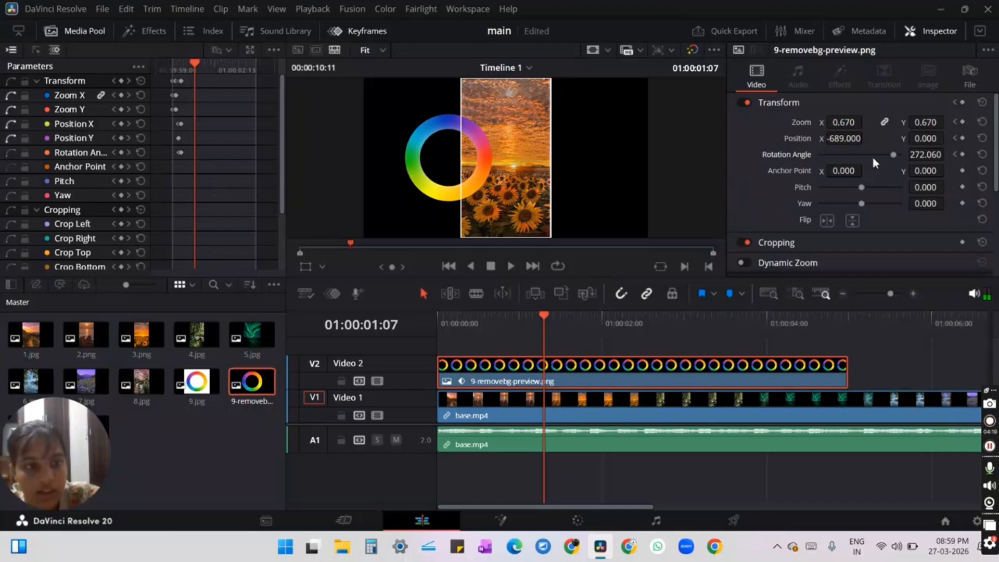
click(962, 154)
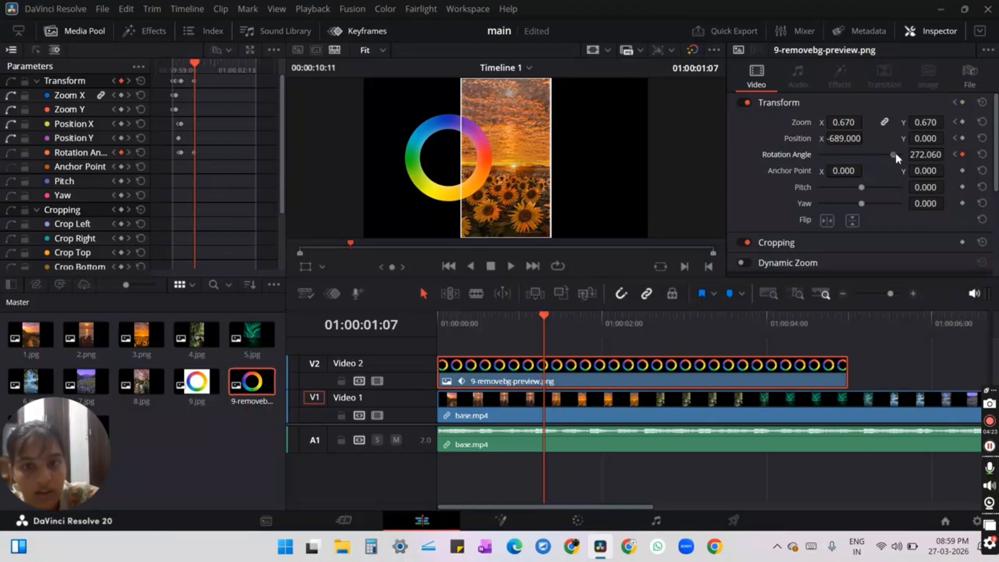
drag(894, 156, 900, 157)
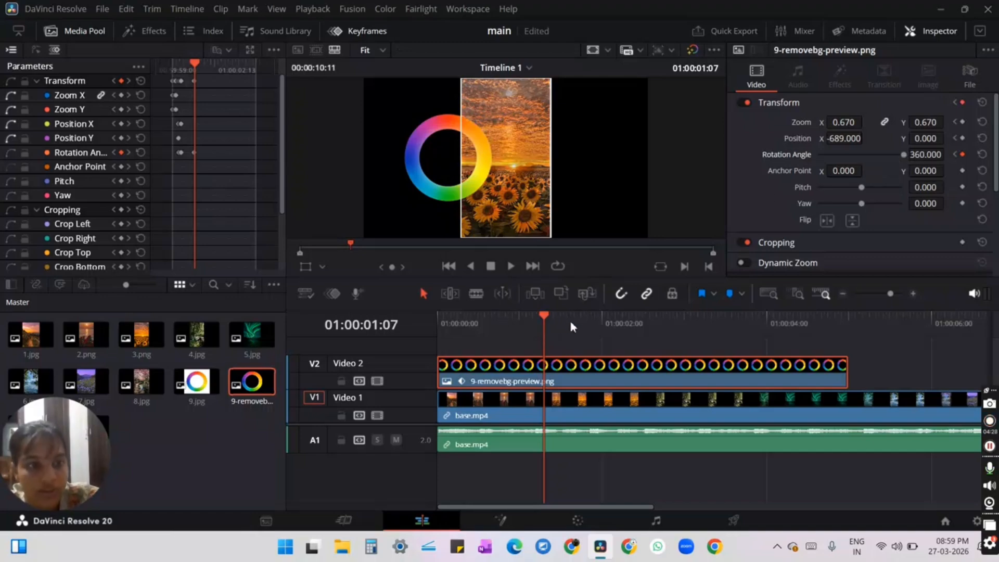
drag(545, 313, 618, 325)
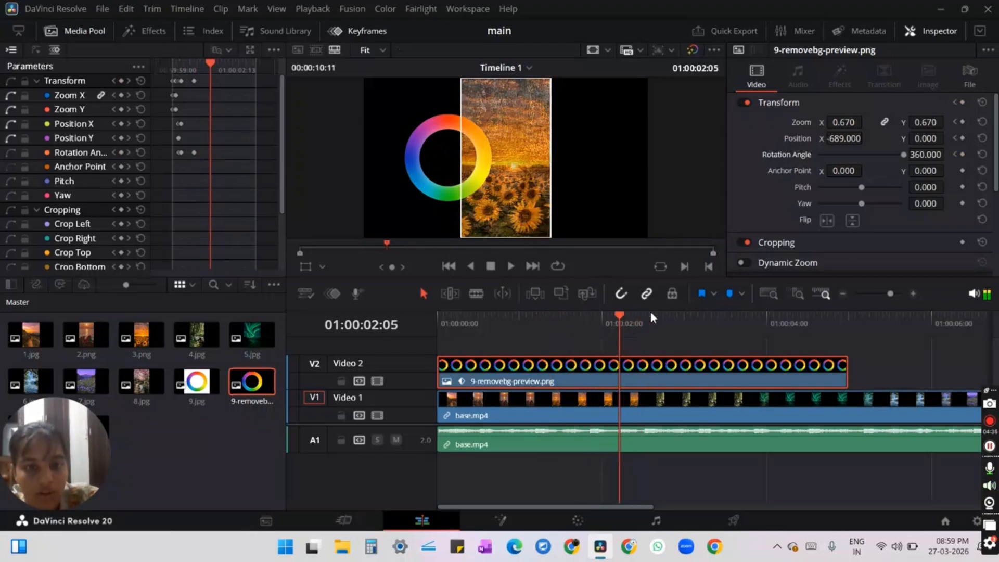
click(962, 155)
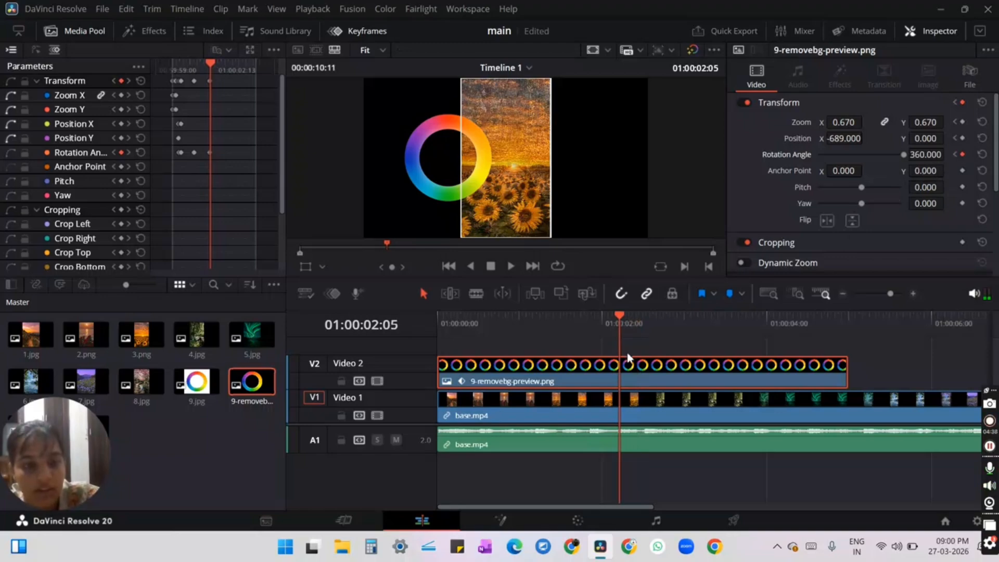
Step: Keyframe the color ring's rotation angle at 85.190 on 01:00:02:12
drag(620, 323, 641, 317)
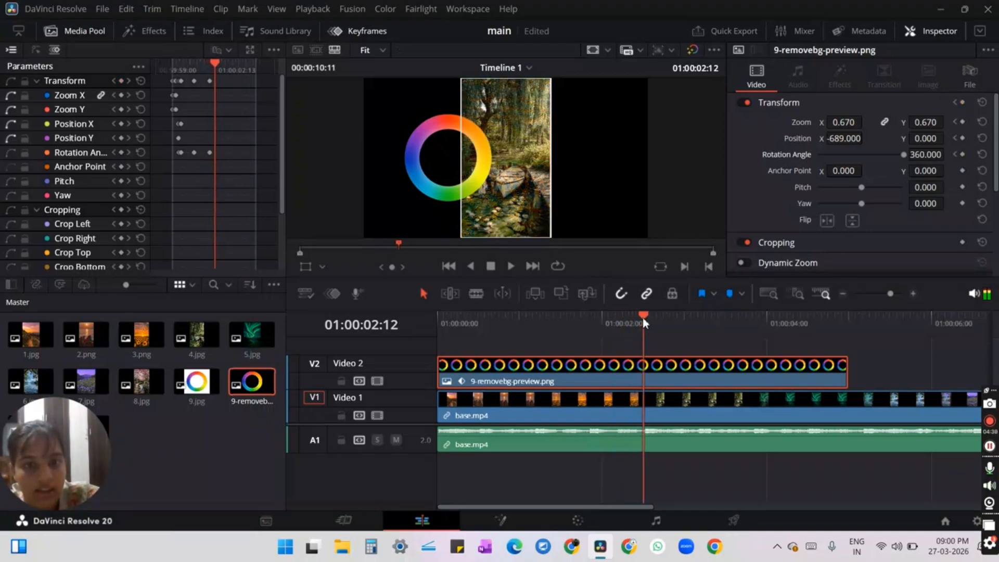
click(961, 155)
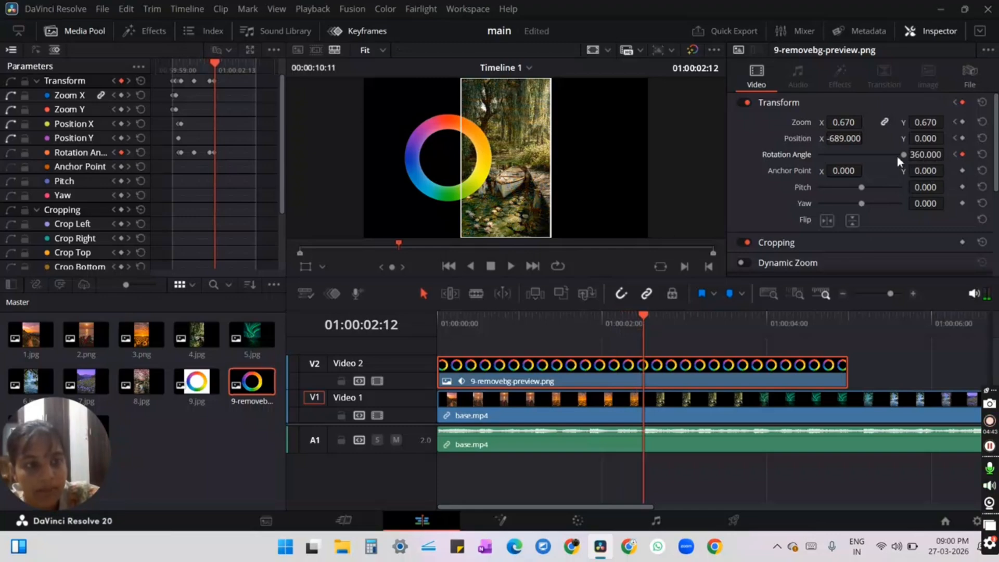
drag(904, 156, 872, 158)
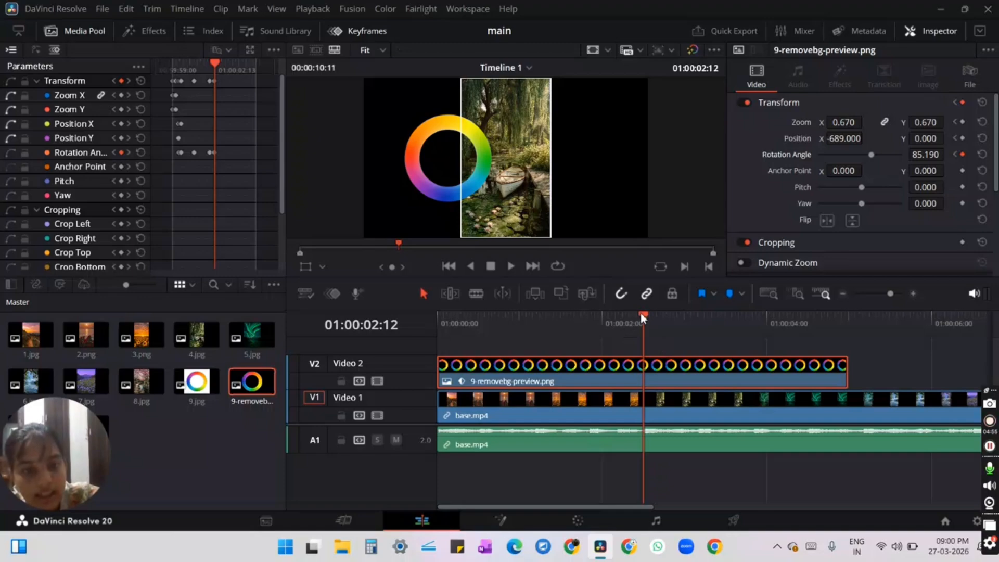
drag(643, 318, 735, 350)
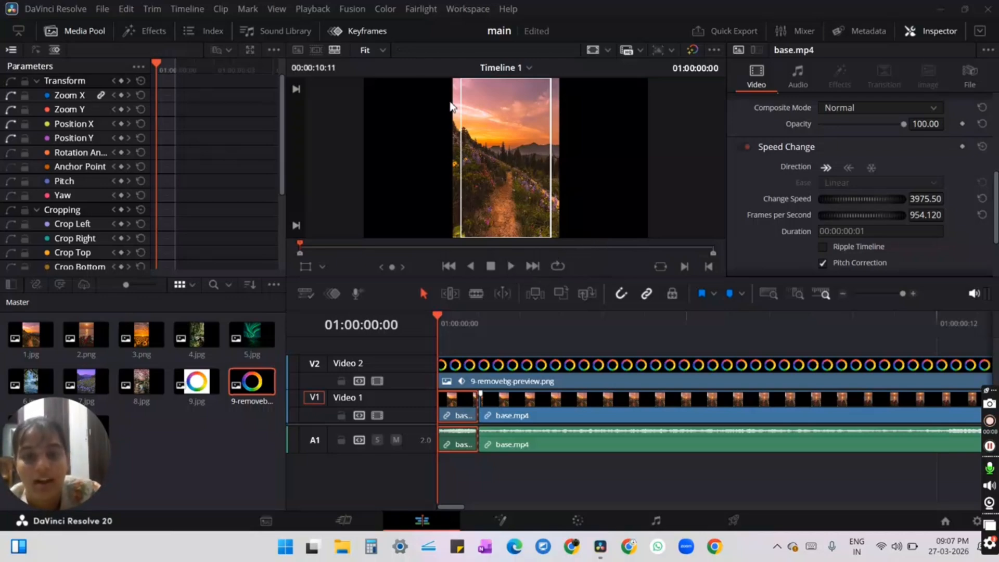
Step: Hide the media pool, keyframe editor and inspector, and show only the timeline in a single viewer
click(76, 32)
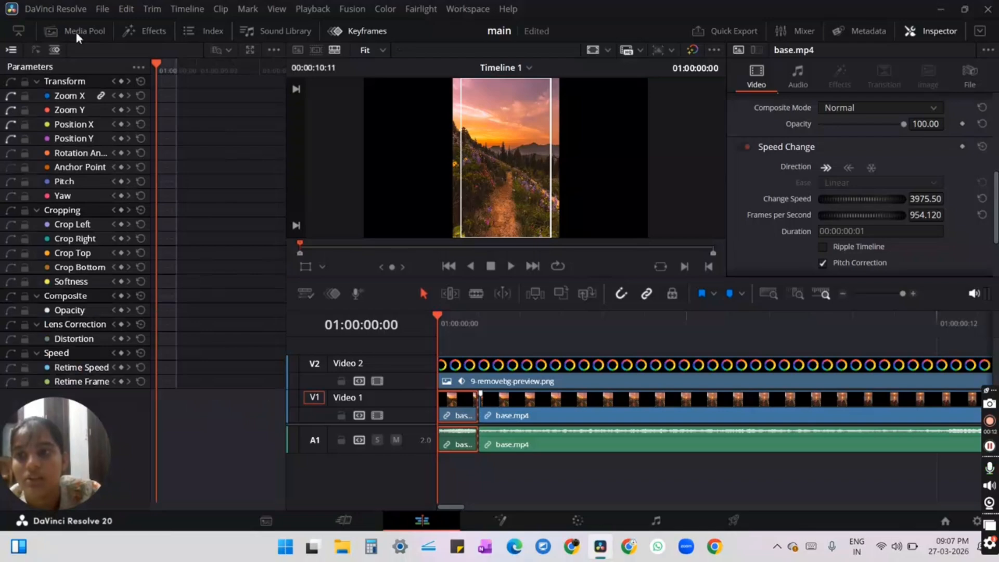
click(76, 32)
click(76, 33)
click(374, 29)
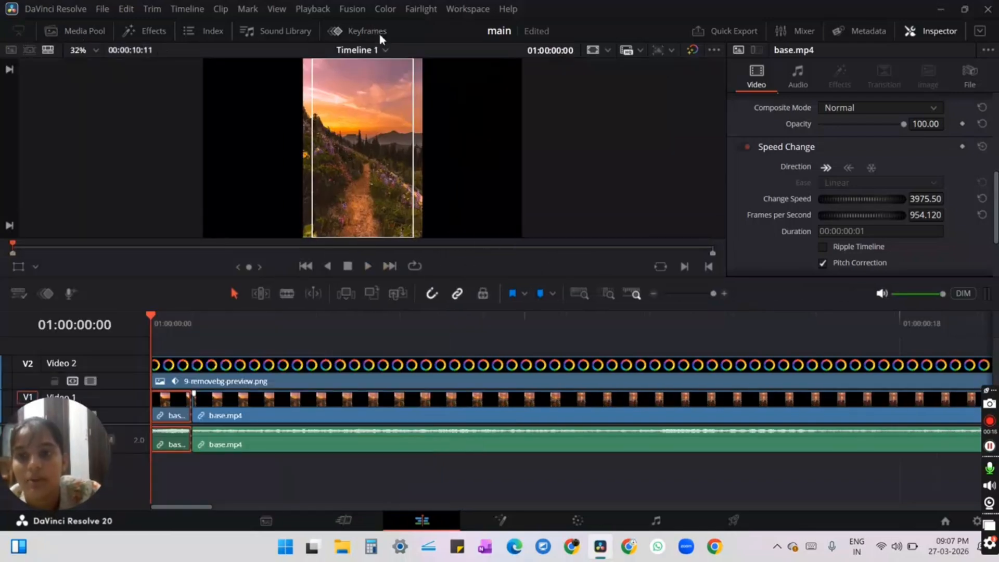
click(909, 34)
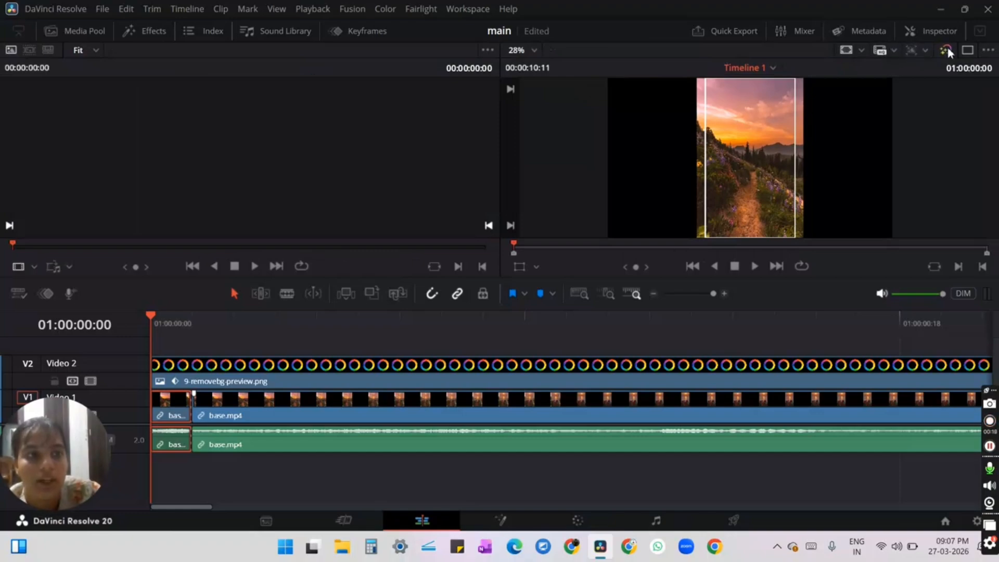
click(967, 50)
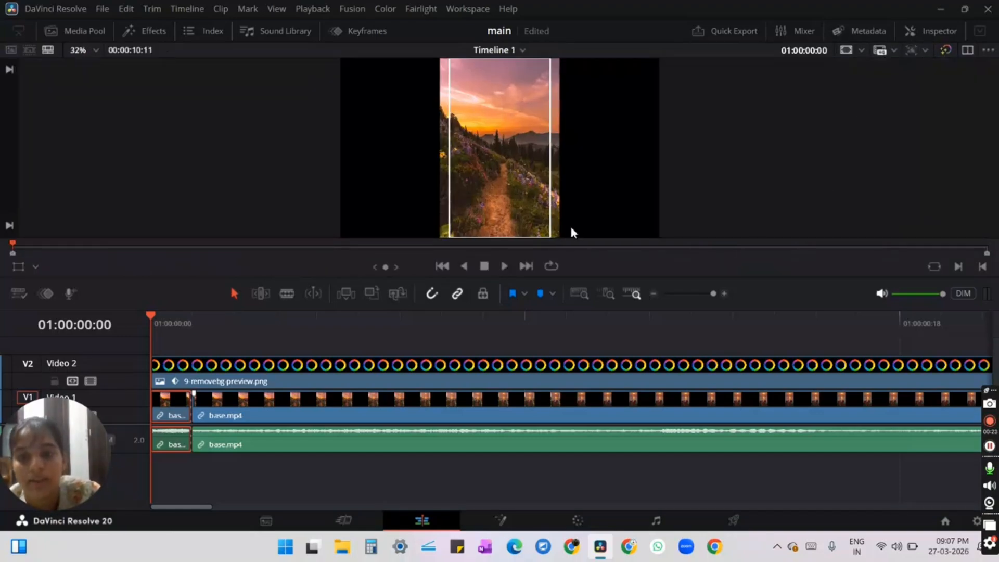
Step: Play the timeline from the start to review the full ring animation, and fit all clips in view
click(504, 265)
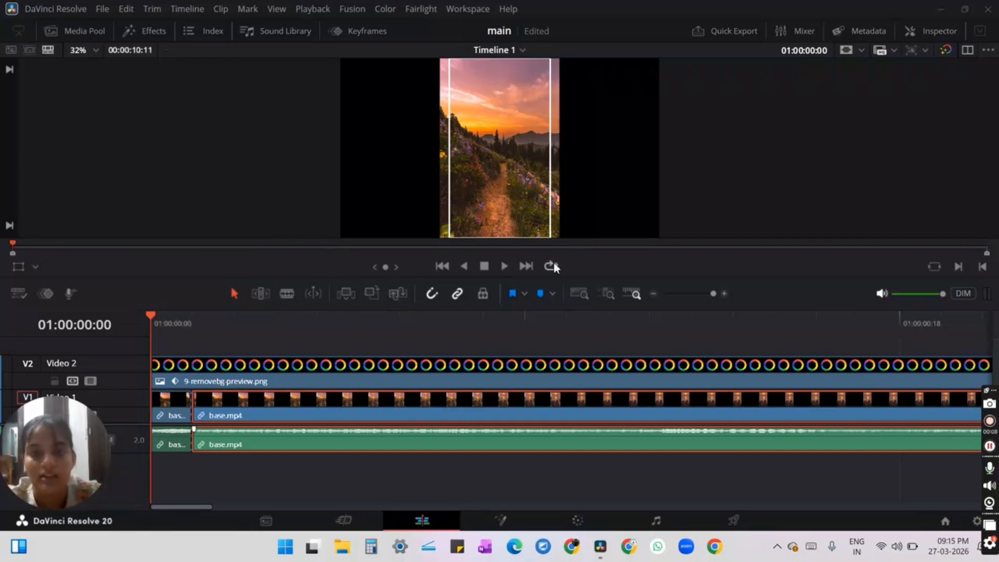
click(499, 265)
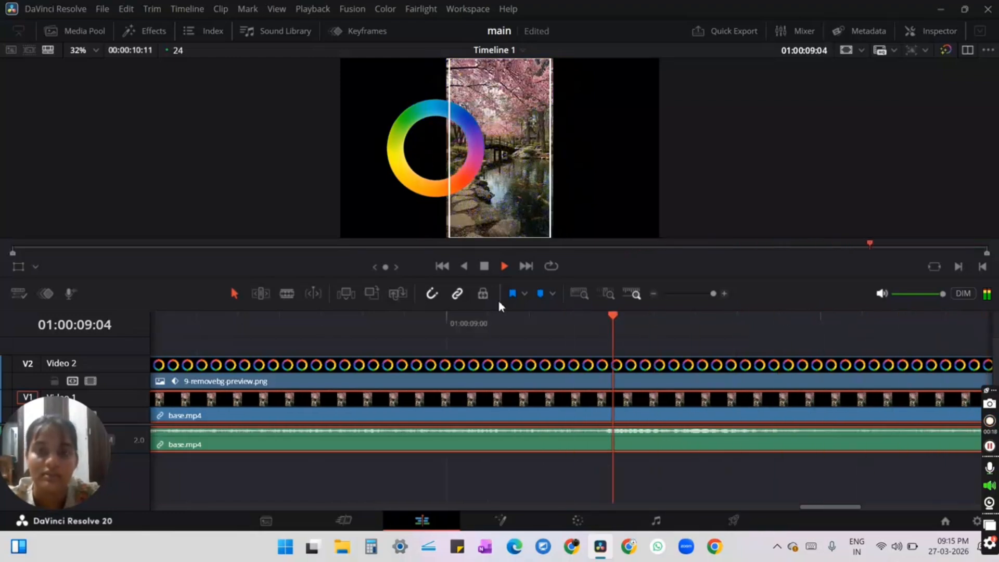
key(space)
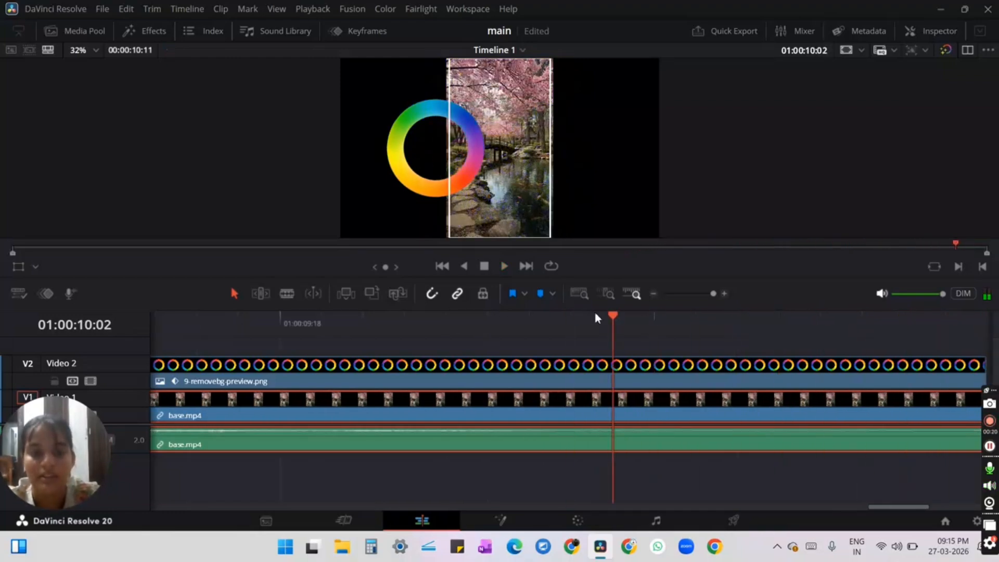
drag(714, 297, 698, 295)
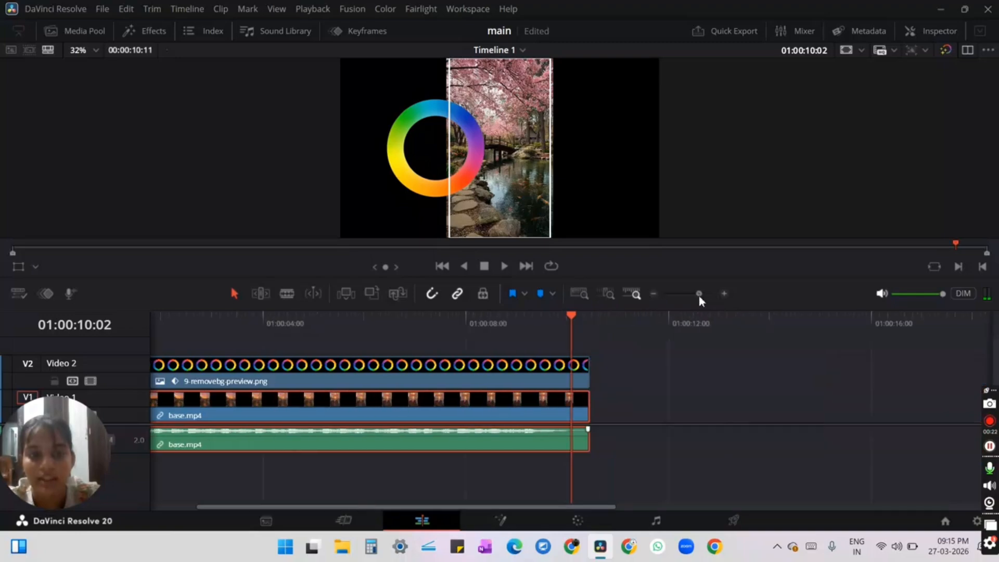
key(Home)
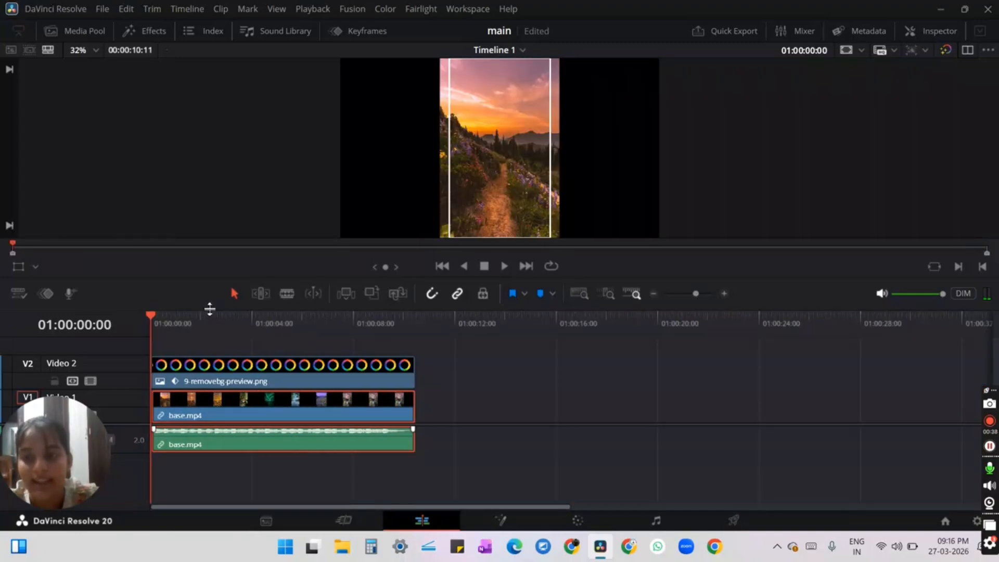
click(218, 317)
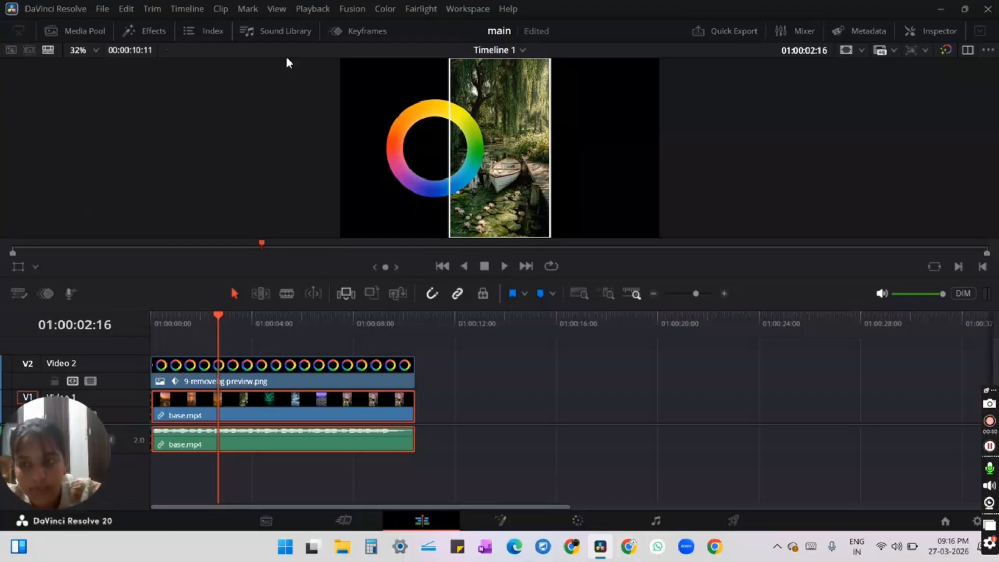
Step: Import the 10-removebg-preview PNG from the Downloads folder into the media pool
click(78, 33)
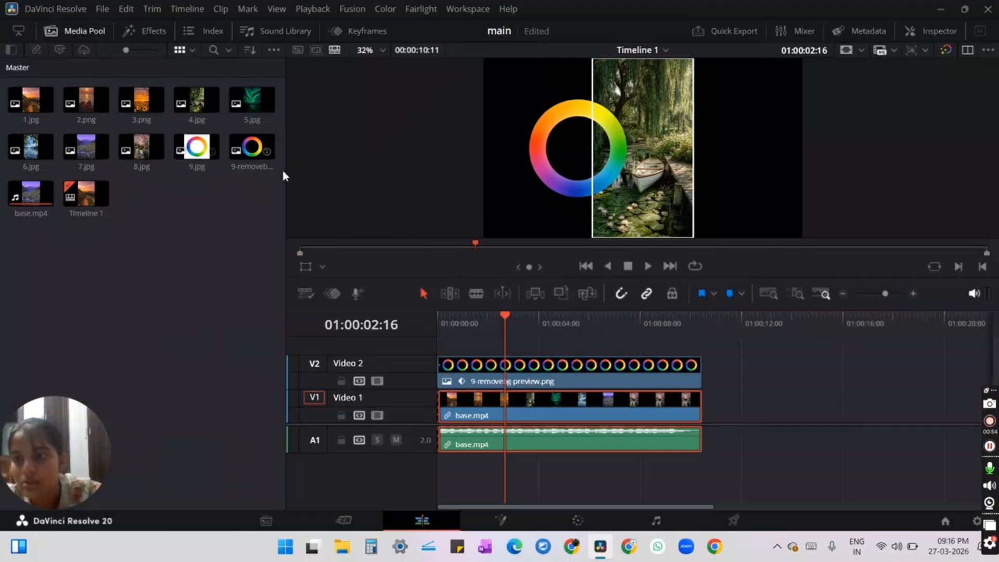
click(340, 552)
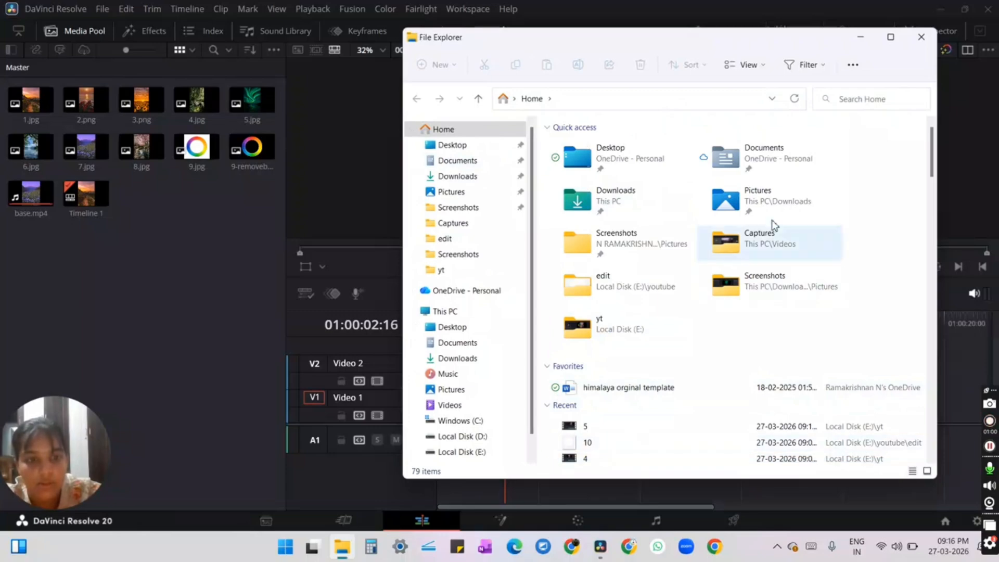
double_click(628, 201)
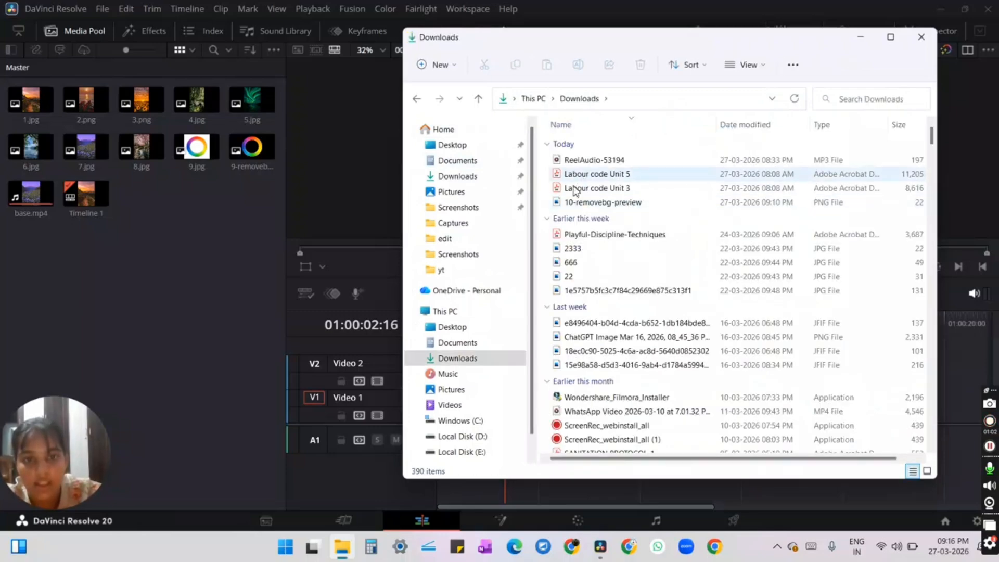
drag(574, 207, 177, 194)
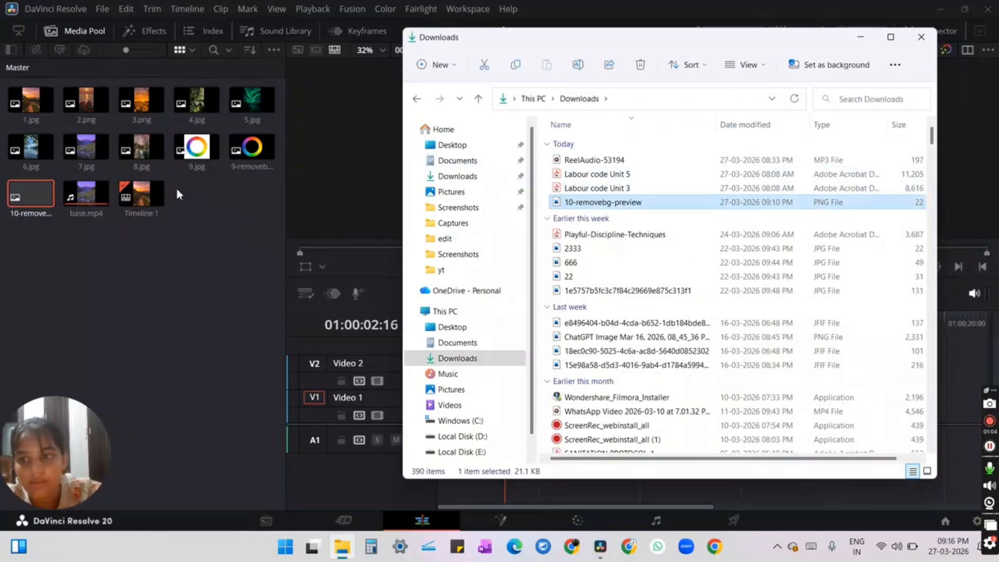
click(920, 37)
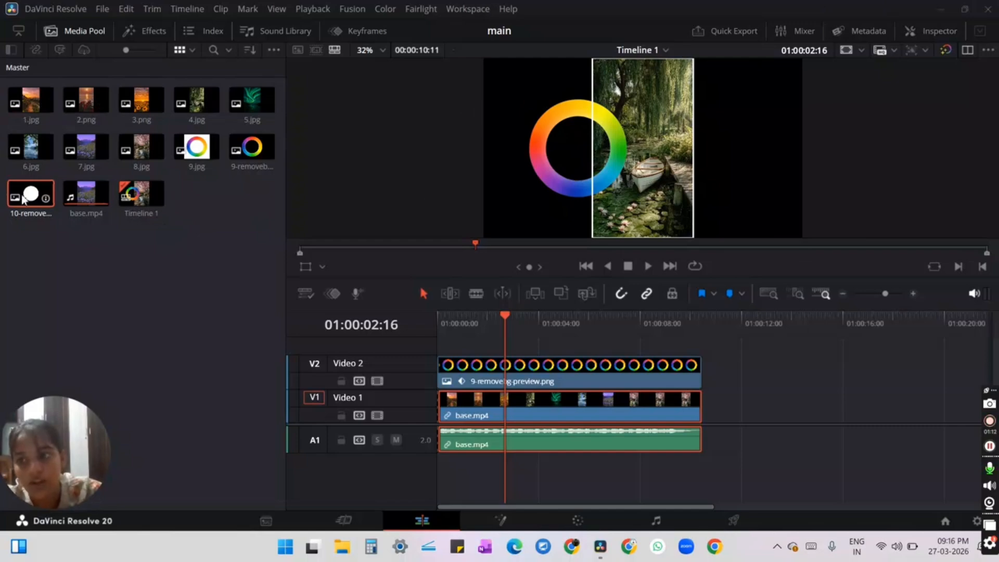
Step: Place 10-removebg-preview.png on a new Video 3 track from 01:00:00:00, spanning the length of the clips below, and select it
drag(31, 195, 438, 350)
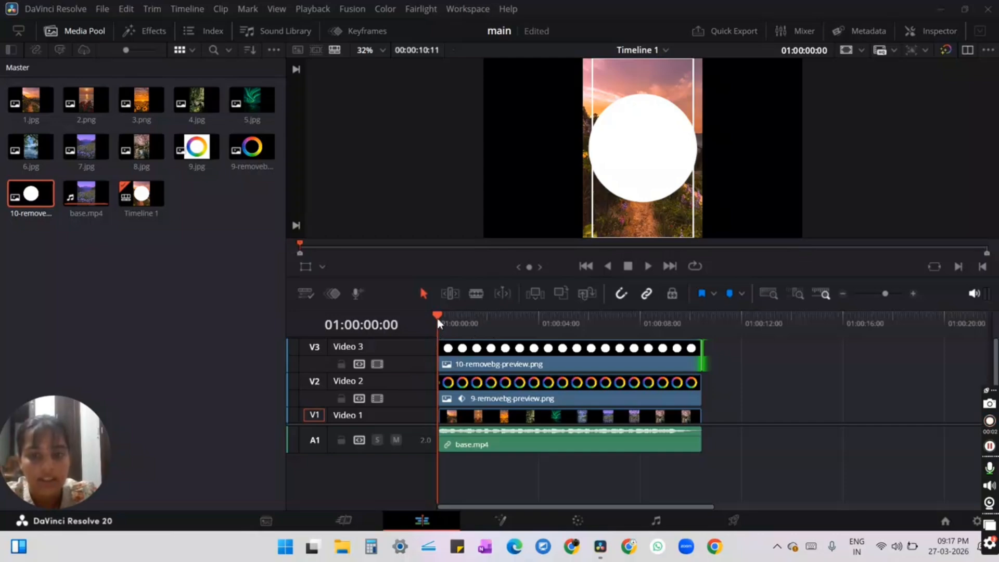
click(463, 364)
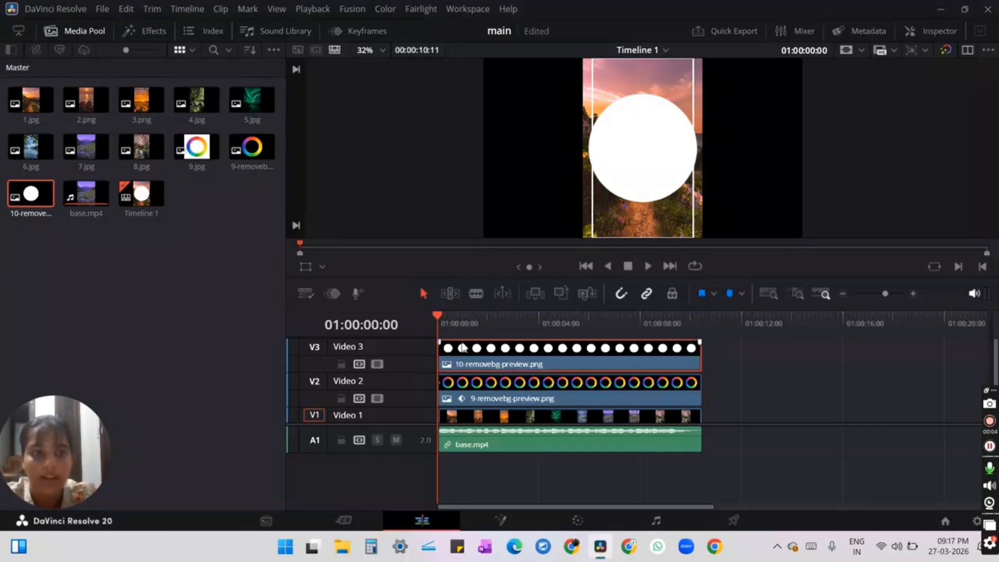
Step: Scale the white circle on Video 3 to a zoom of 0.070 and trim its clip to start at 01:00:00:17
click(937, 30)
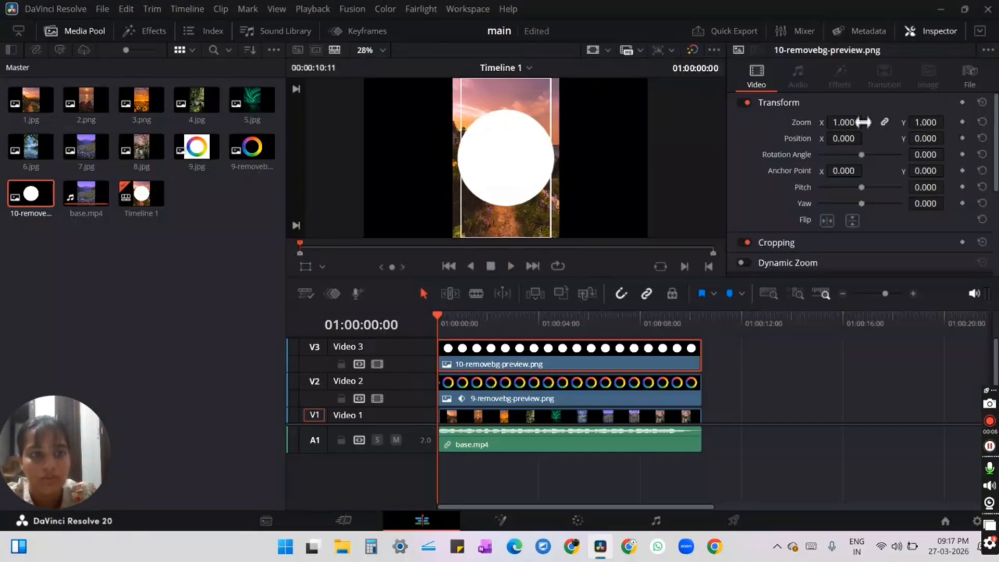
mouse_move(863, 122)
mouse_down()
mouse_move(833, 122)
mouse_move(866, 122)
mouse_up()
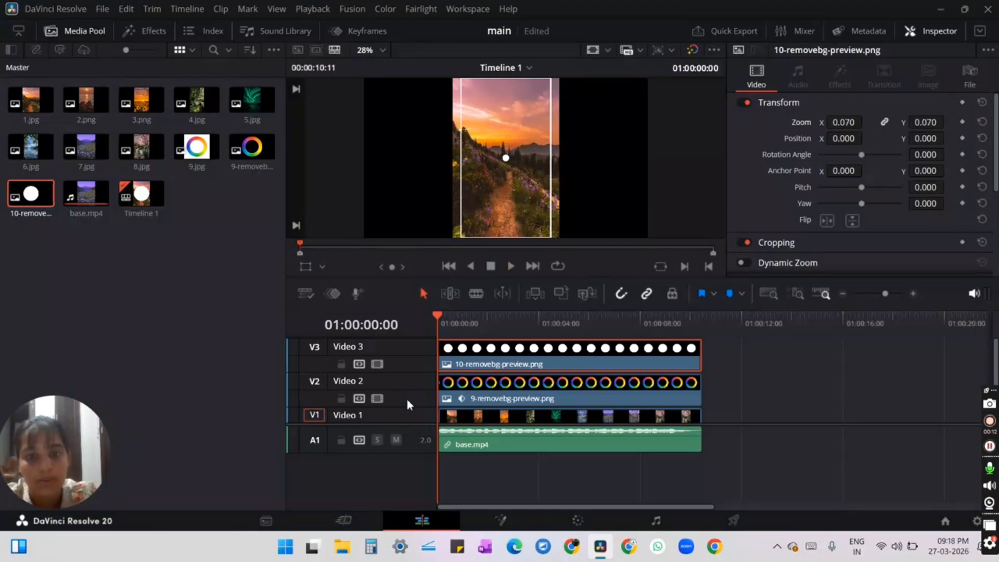
click(440, 316)
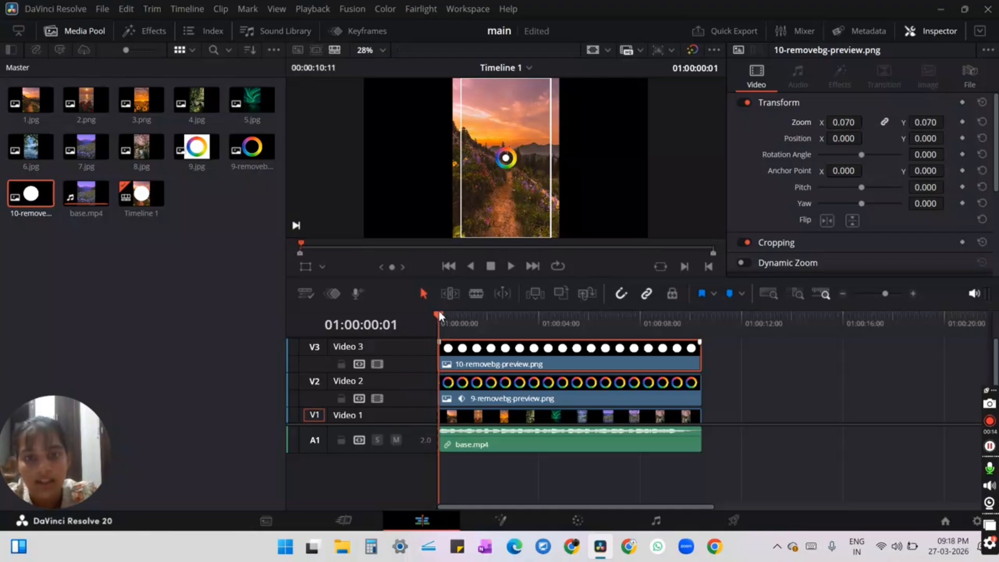
drag(440, 316, 457, 315)
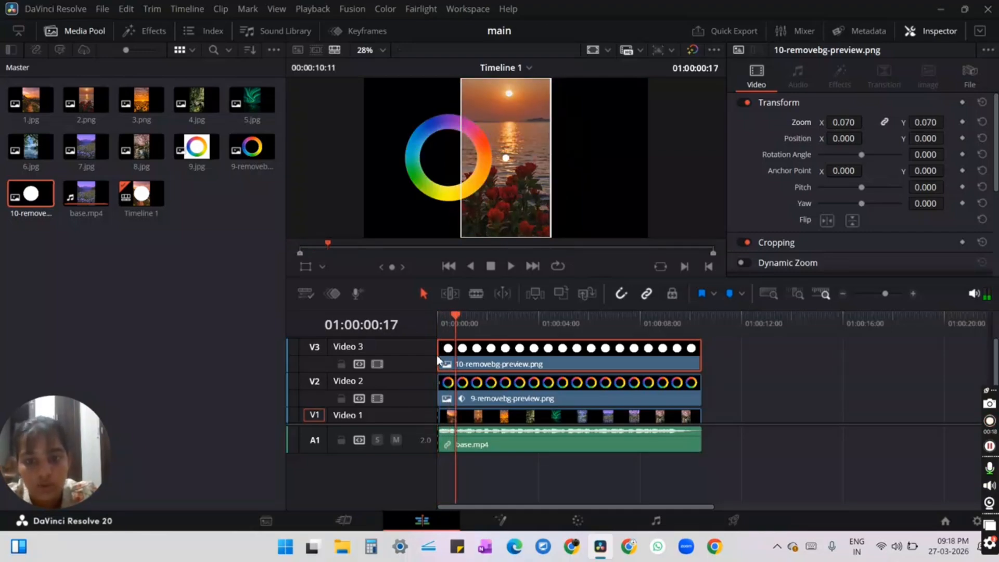
drag(435, 355, 423, 319)
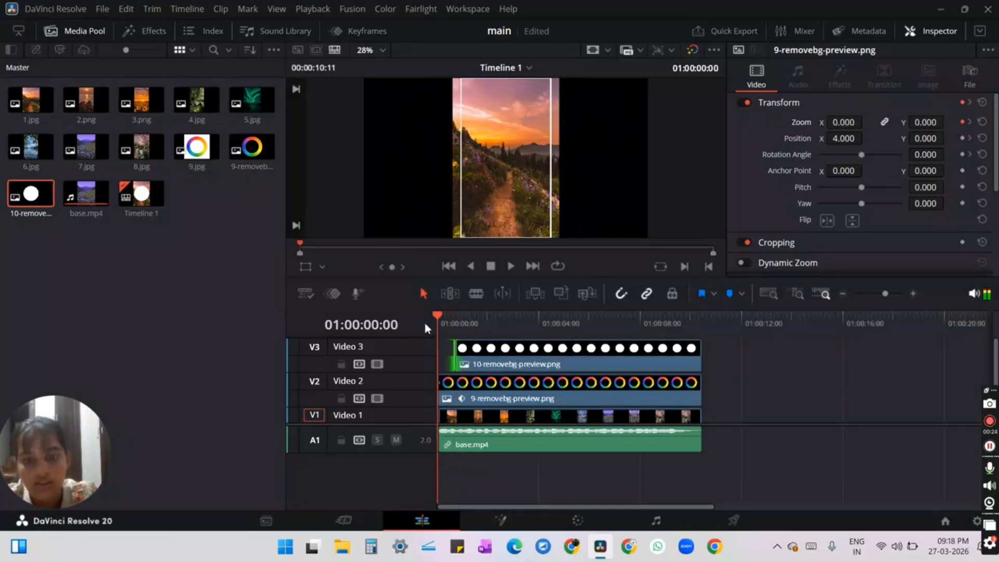
key(space)
key(space)
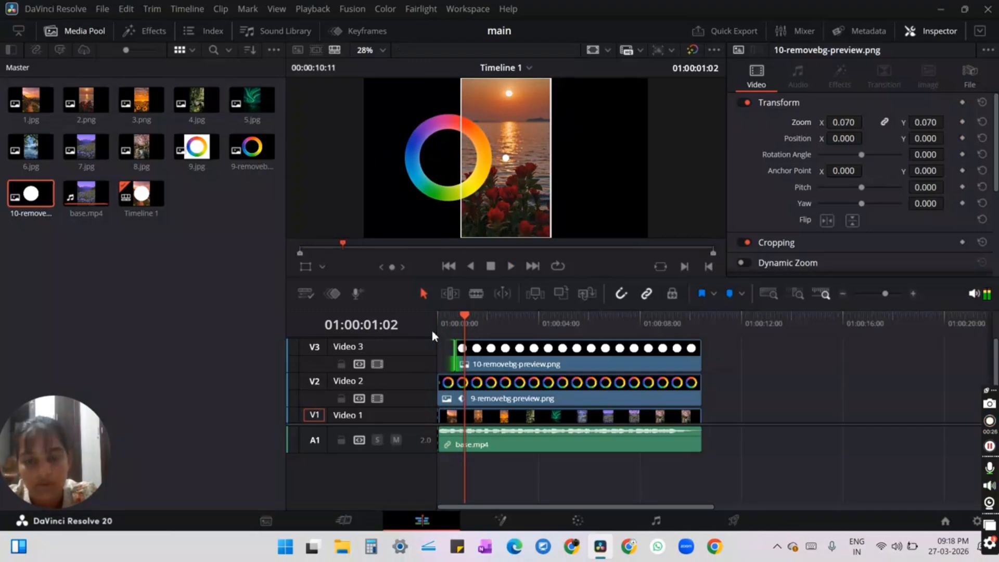
Step: Position the white circle on the color ring at 01:00:00:17 with Position X -255 and Y 56, and save the project
click(438, 320)
drag(438, 320, 452, 317)
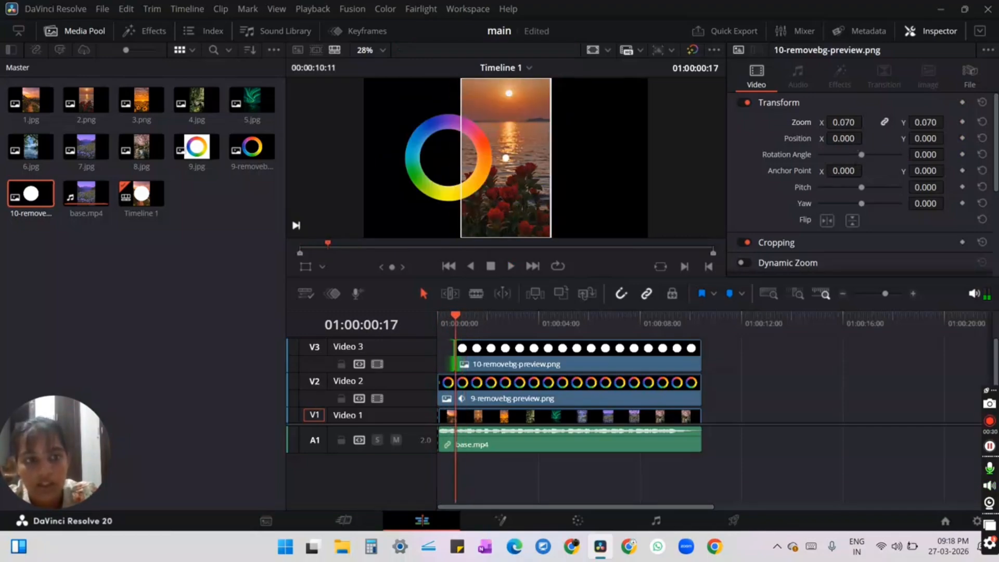
drag(843, 139, 812, 138)
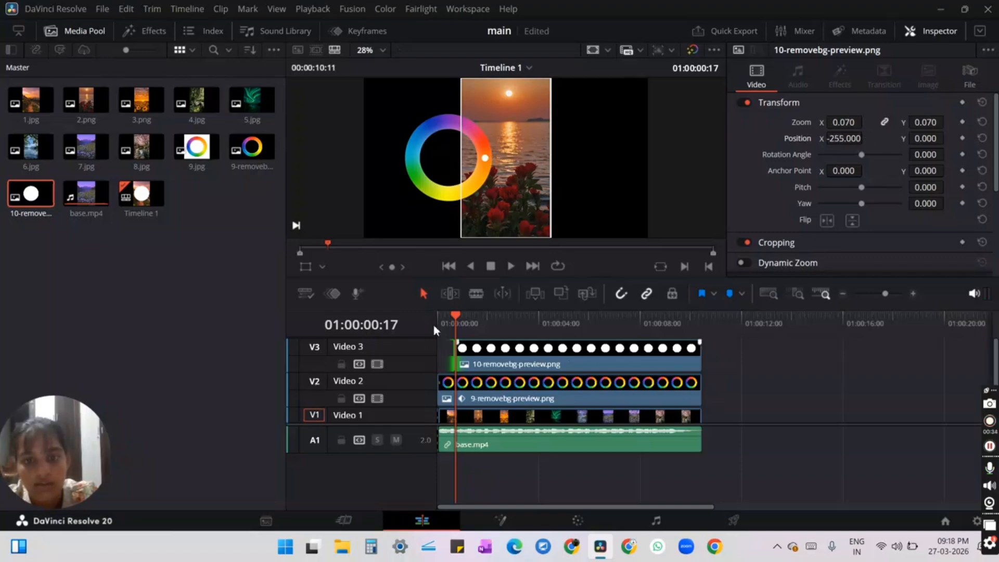
key(ctrl+s)
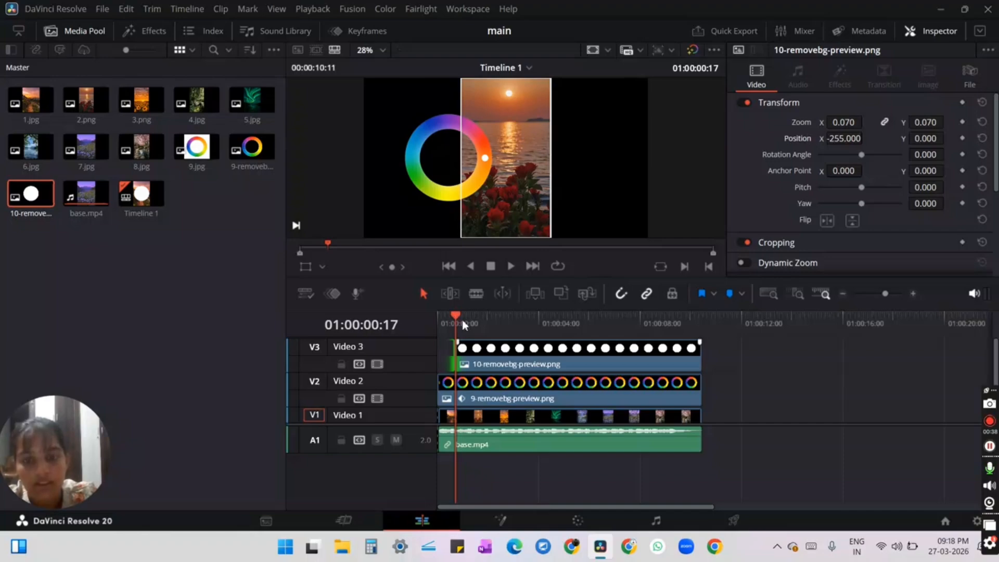
click(458, 356)
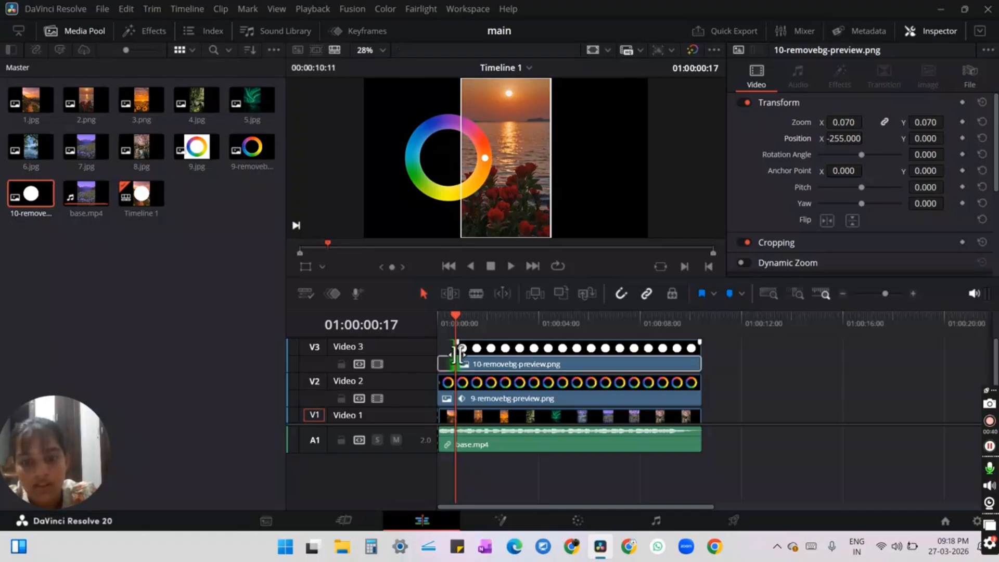
drag(458, 357, 453, 358)
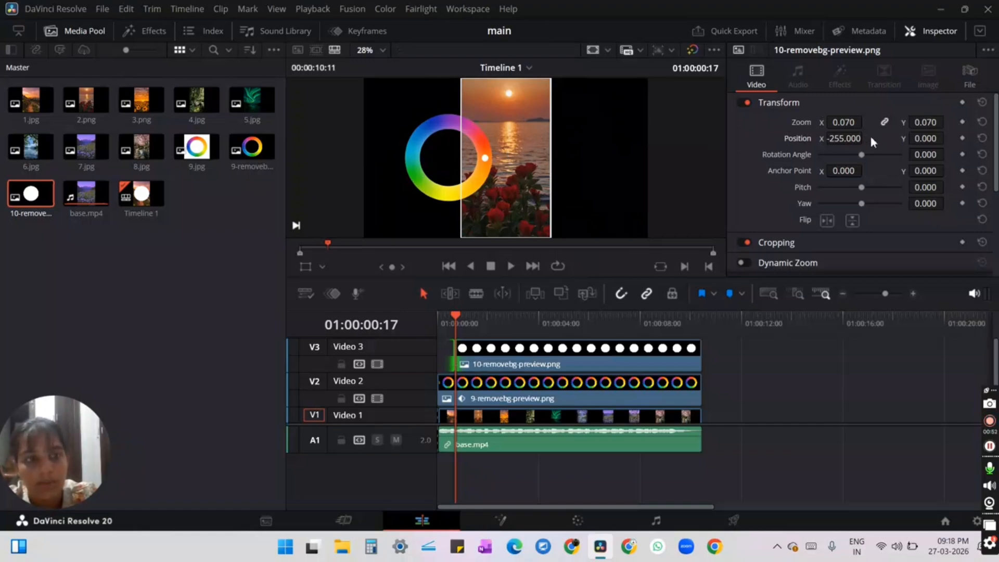
drag(932, 137, 956, 137)
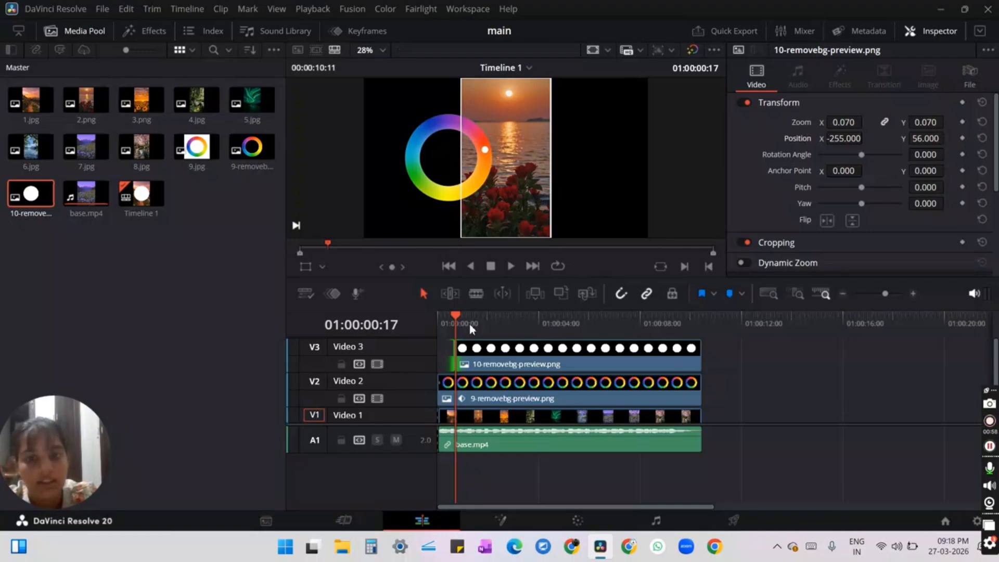
Step: Find the change to the aurora image by playback and add a transform keyframe for the white circle at 01:00:03:17
key(space)
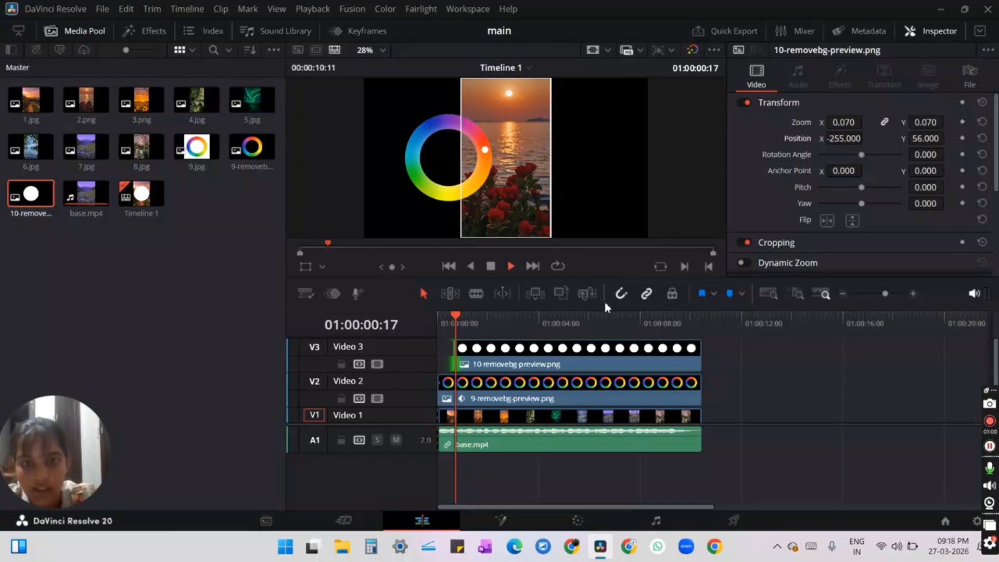
key(space)
key(space)
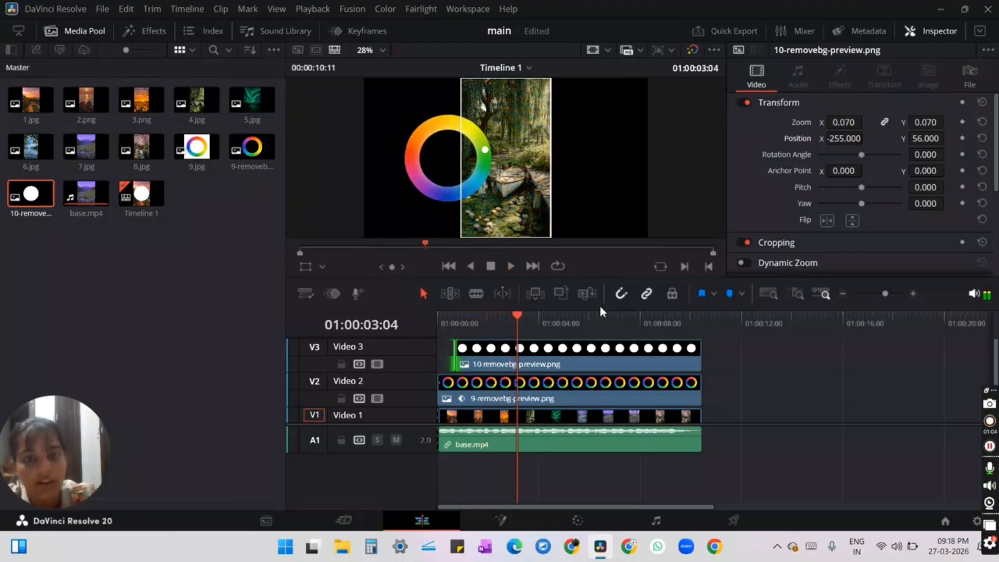
key(space)
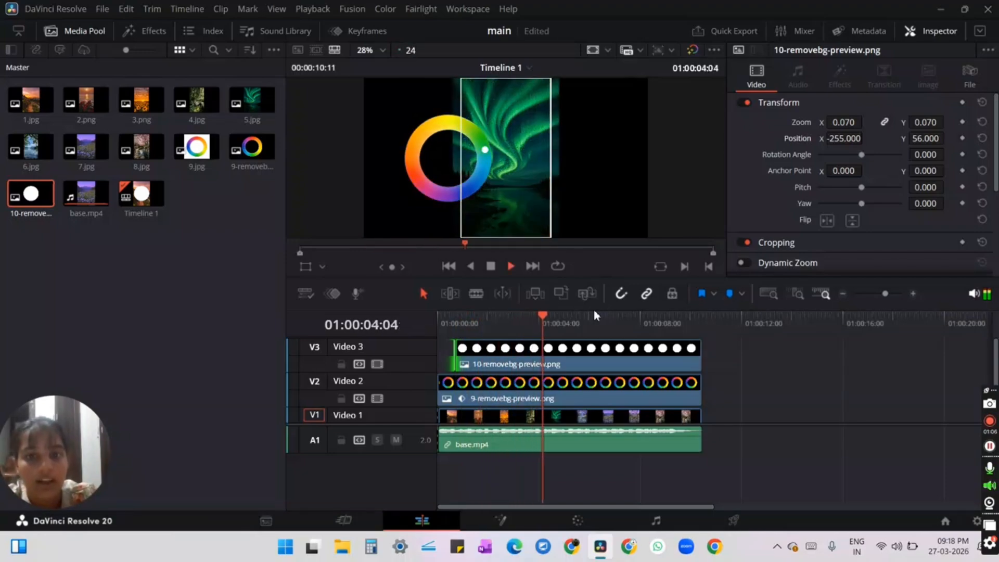
key(space)
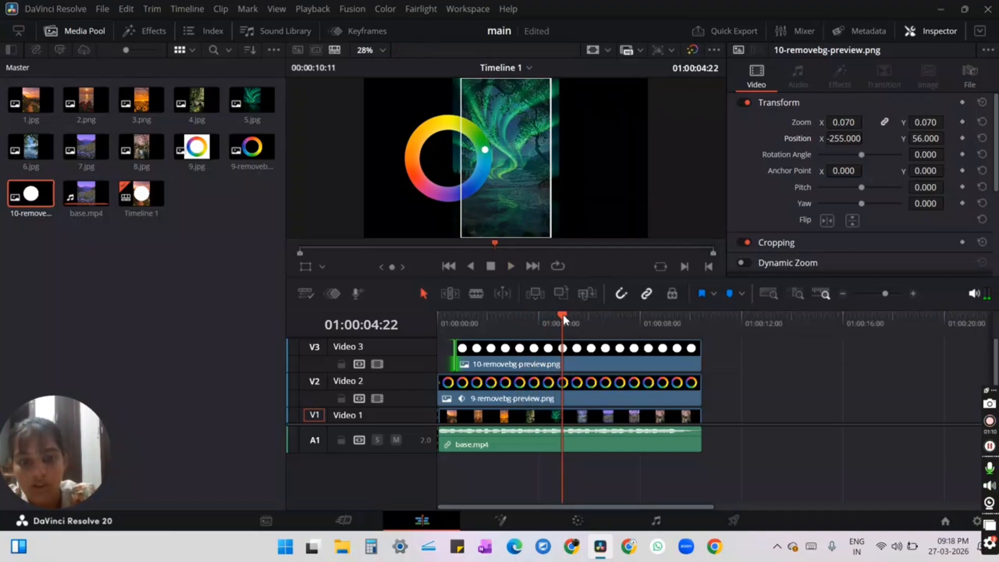
click(548, 321)
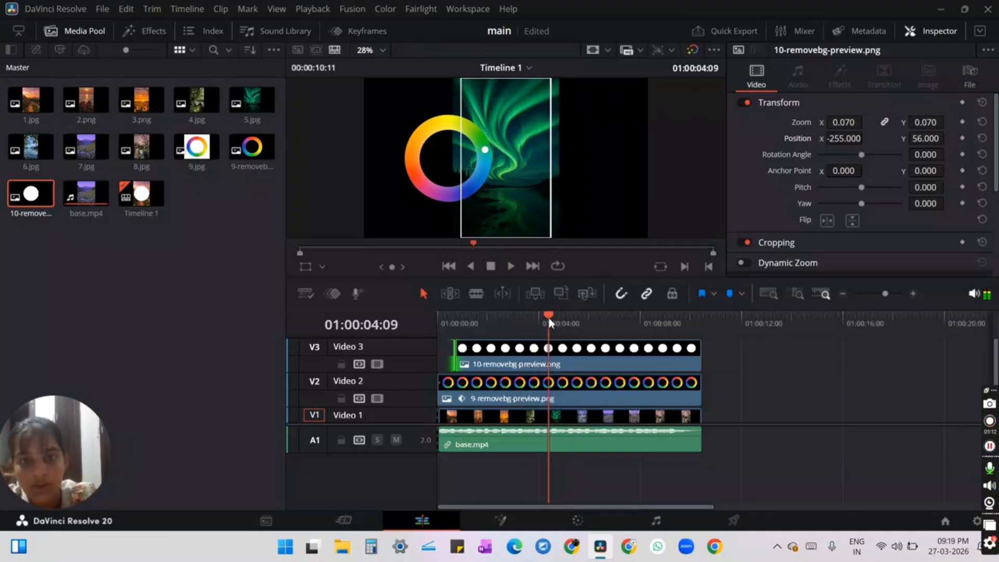
drag(549, 323, 532, 322)
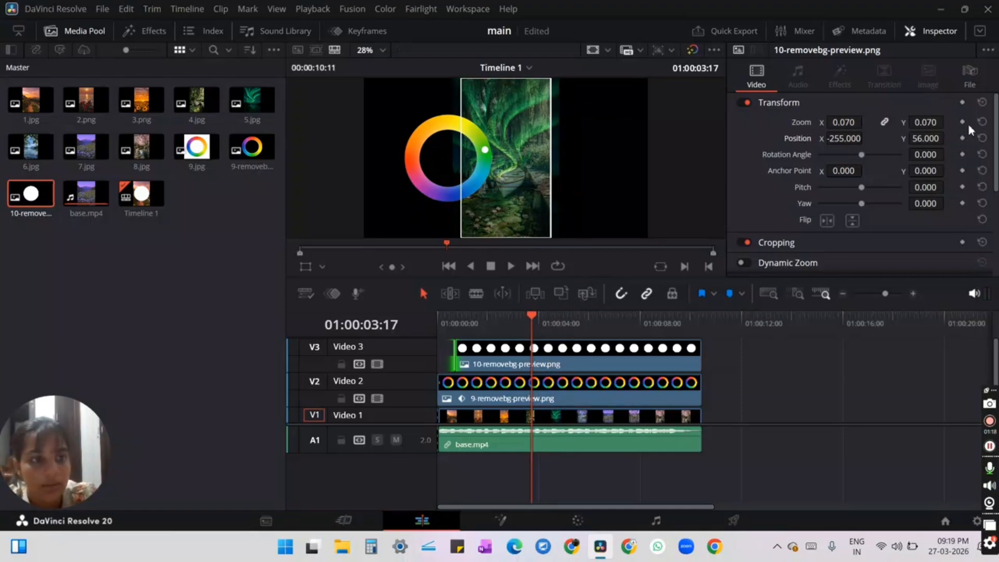
click(962, 102)
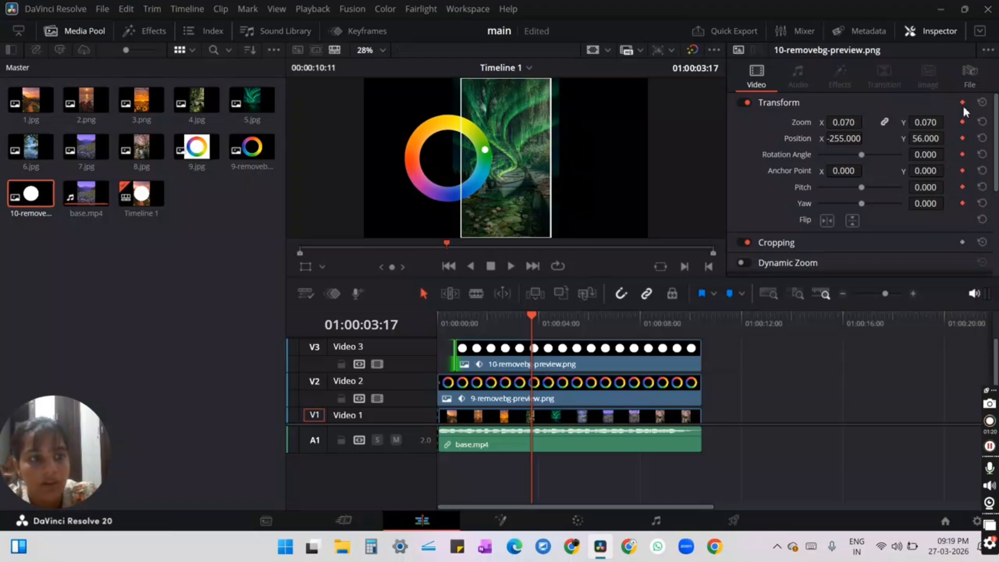
Step: Set the white circle's Position Y to -12 at 01:00:04:01, leaving its zoom at 0.070
click(540, 315)
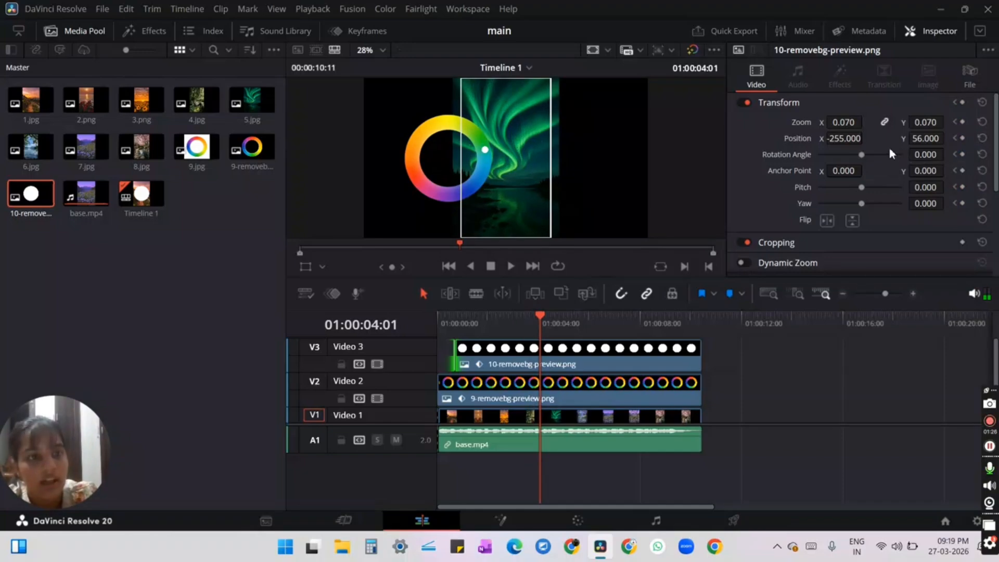
mouse_move(944, 132)
mouse_down()
mouse_move(916, 132)
mouse_move(958, 123)
mouse_move(948, 121)
mouse_up()
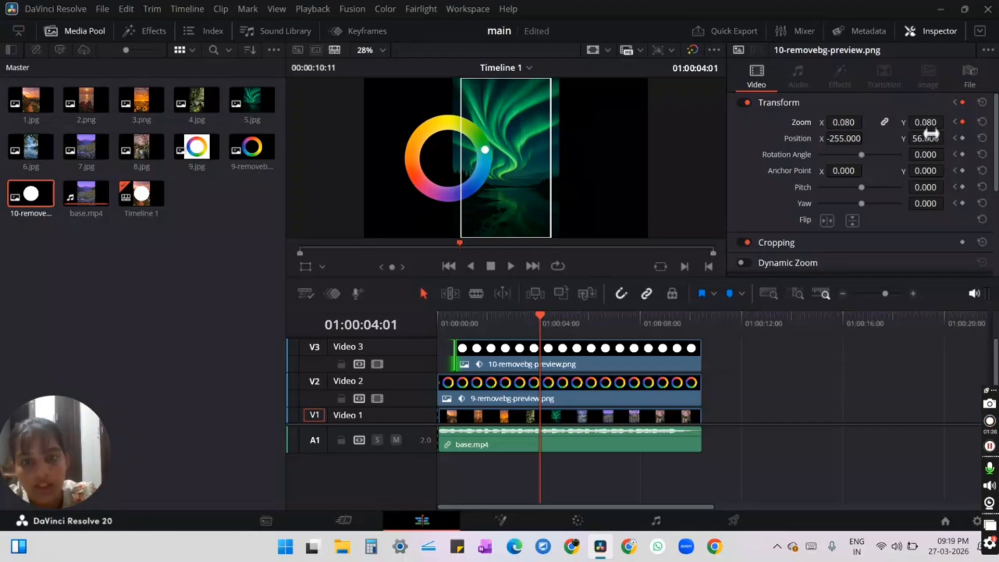
key(ctrl+z)
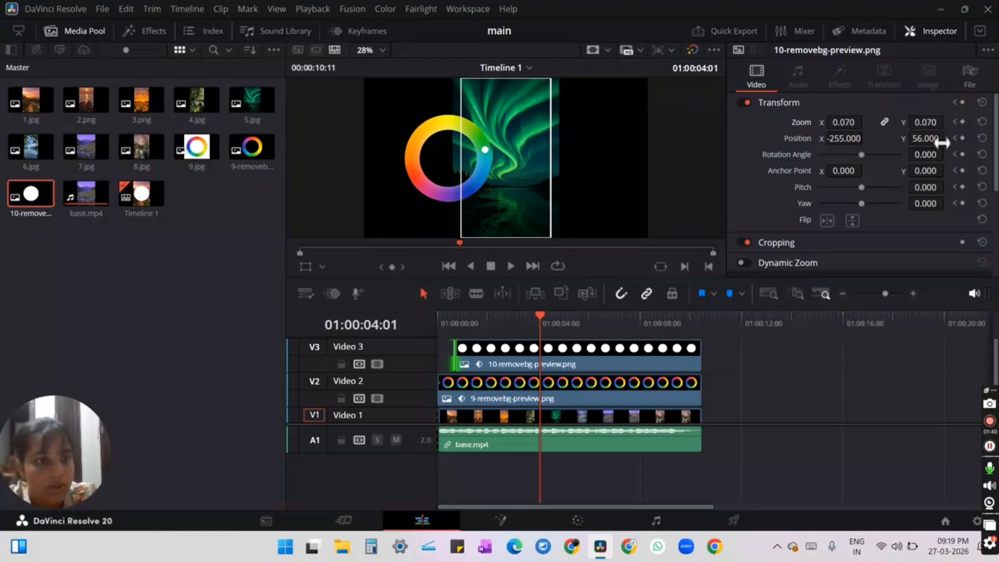
drag(945, 145, 948, 138)
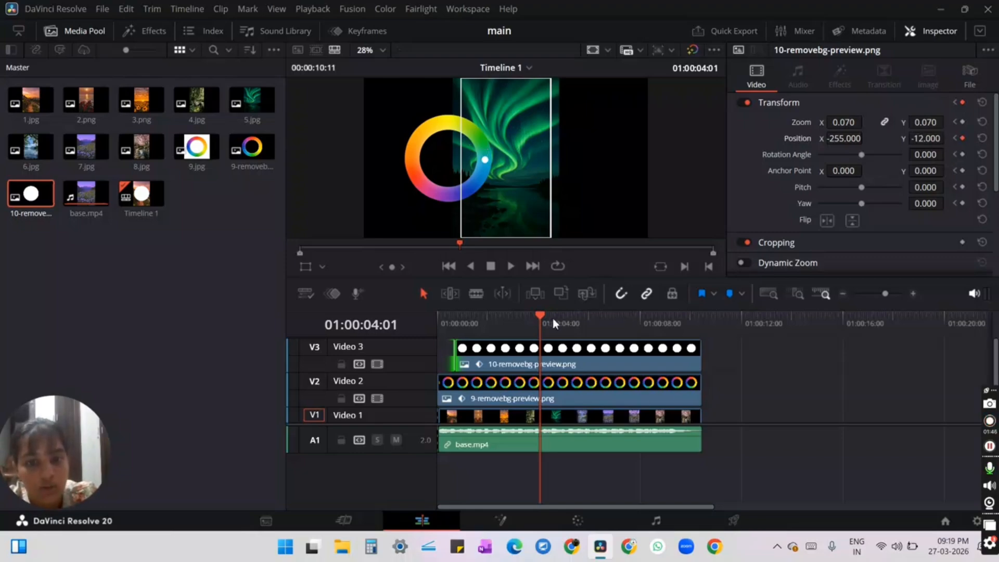
Step: Add a transform keyframe for the white circle at 01:00:06:11 and set its Position Y to -87 at 01:00:06:14
drag(540, 319, 529, 317)
key(space)
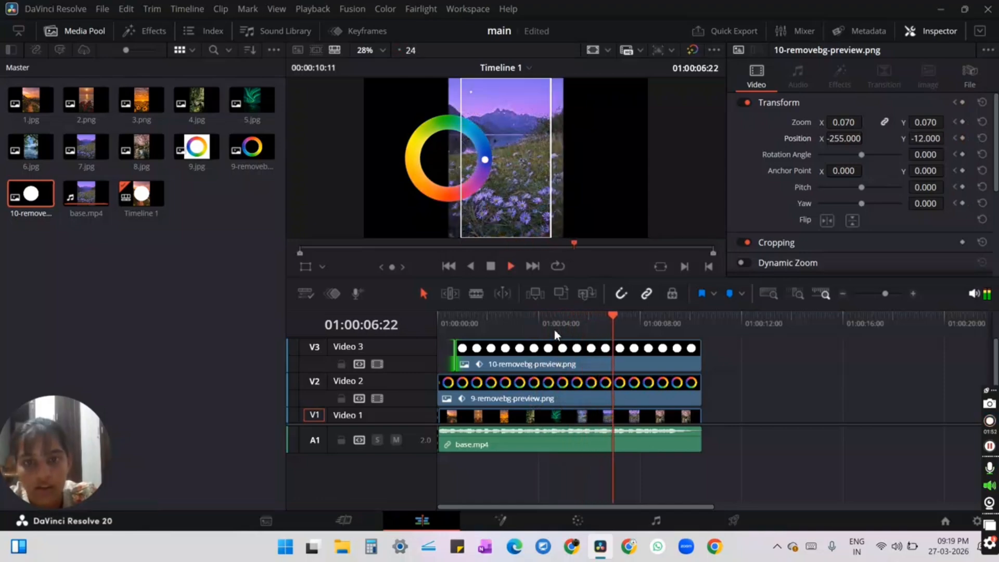
drag(619, 319, 601, 315)
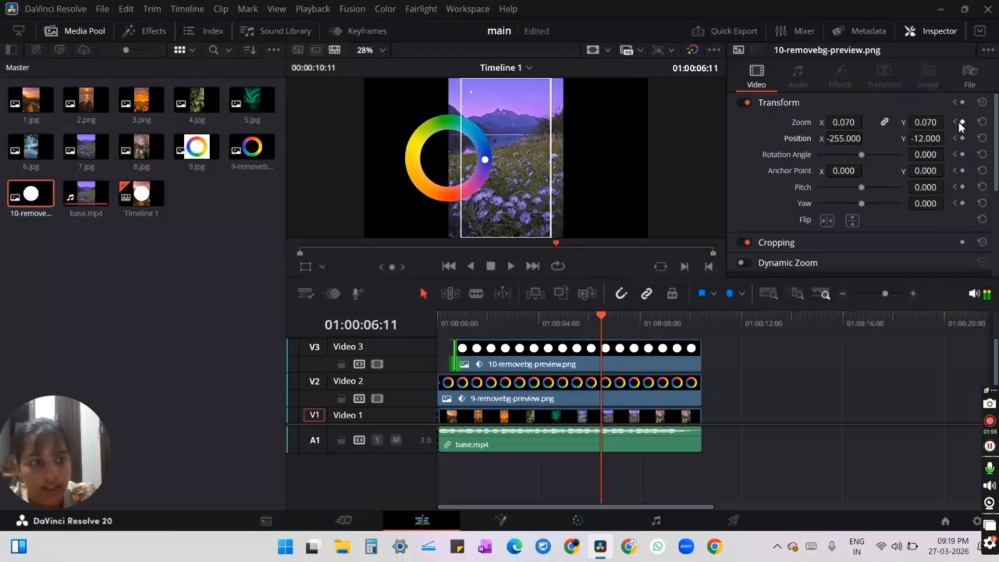
click(962, 102)
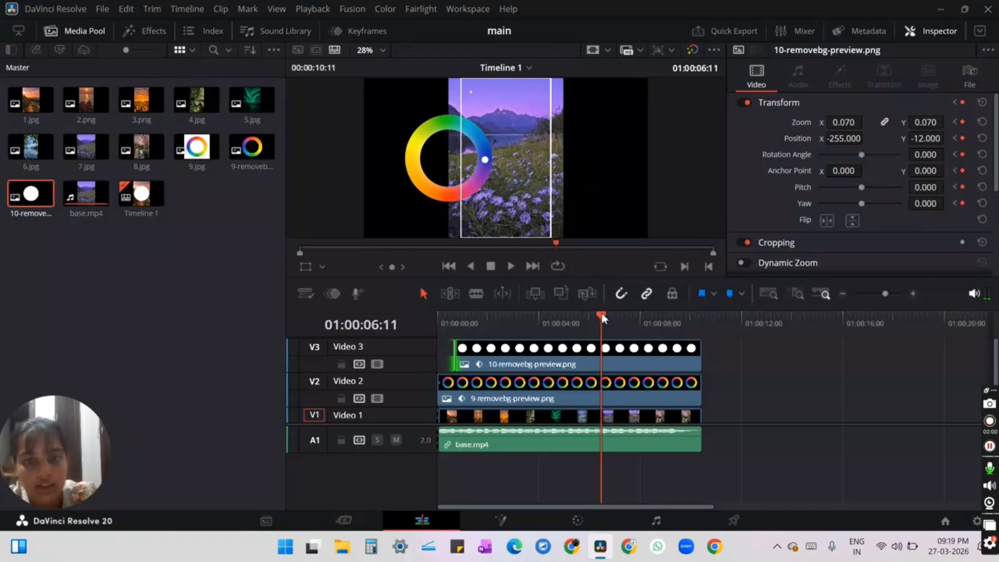
drag(602, 316, 605, 314)
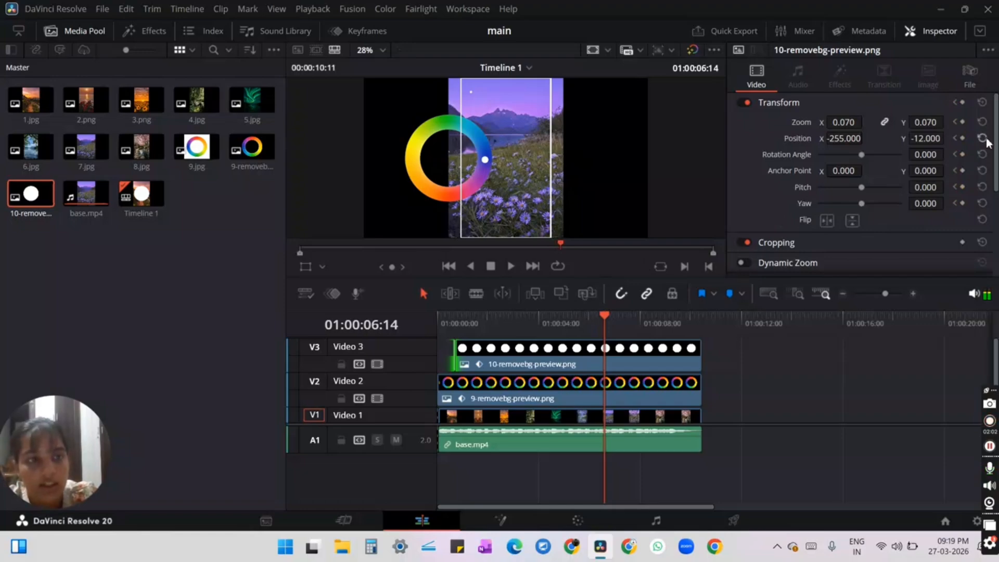
drag(945, 143, 929, 143)
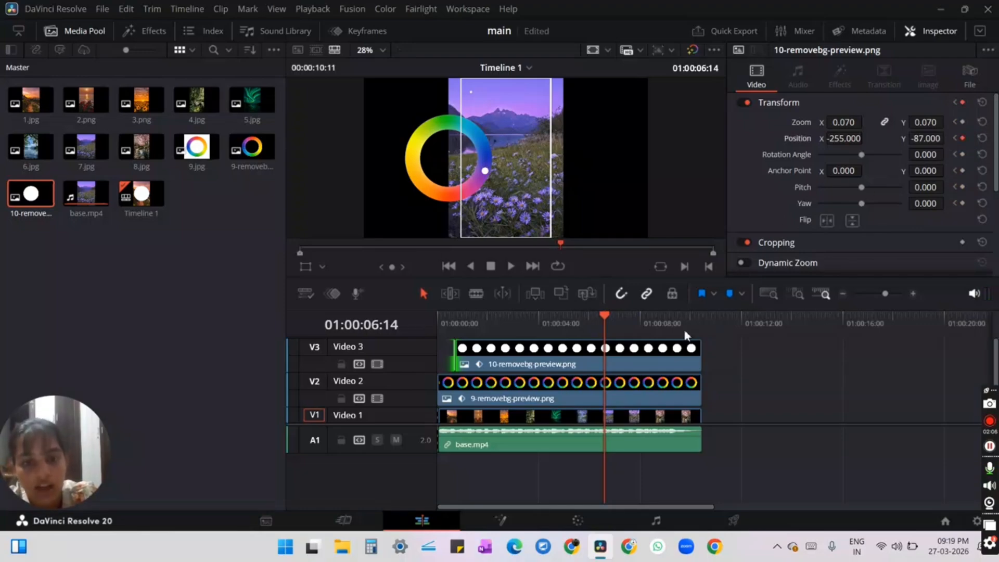
Step: Keyframe the white circle's position at 01:00:07:16 and set its Position Y to about -77 at 01:00:08:11
drag(607, 314, 632, 326)
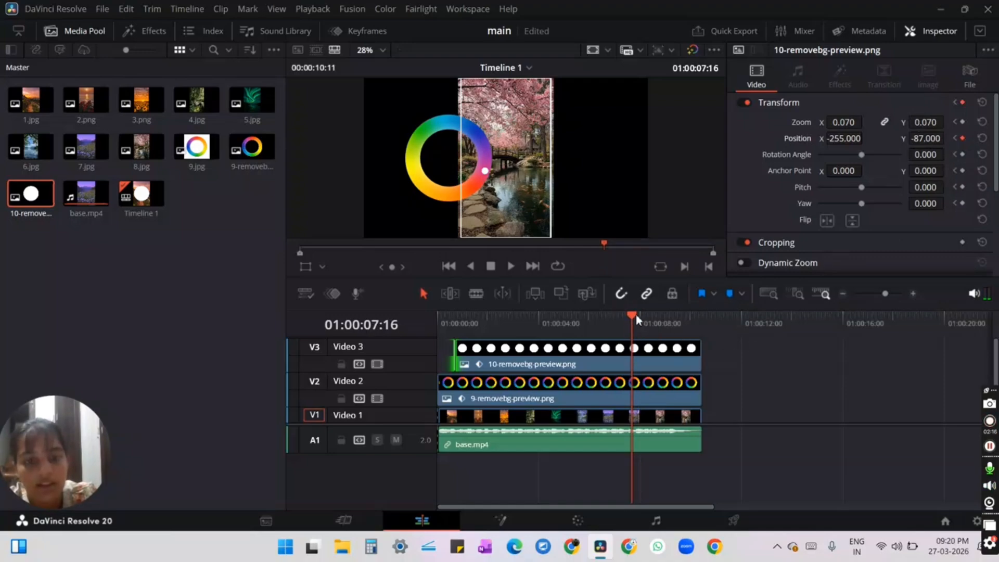
drag(637, 319, 654, 318)
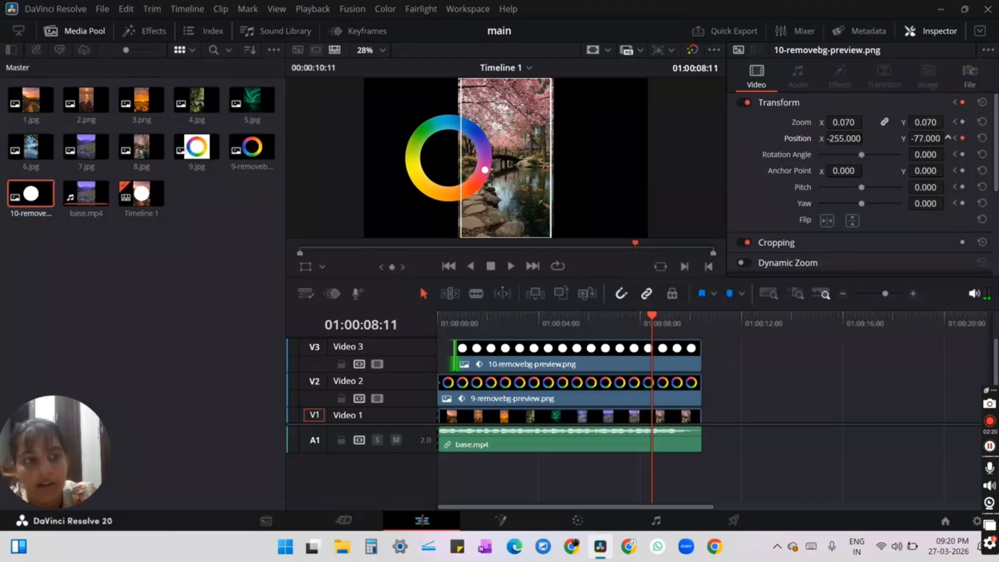
drag(925, 138, 936, 138)
Step: Play the timeline from the start to review the white circle's movement along the color ring
drag(657, 311, 414, 297)
key(space)
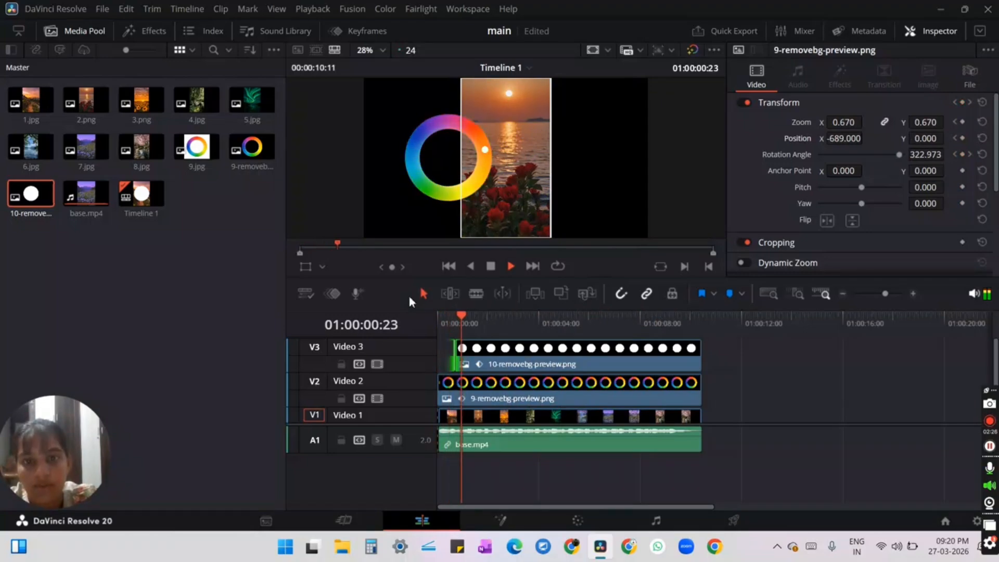